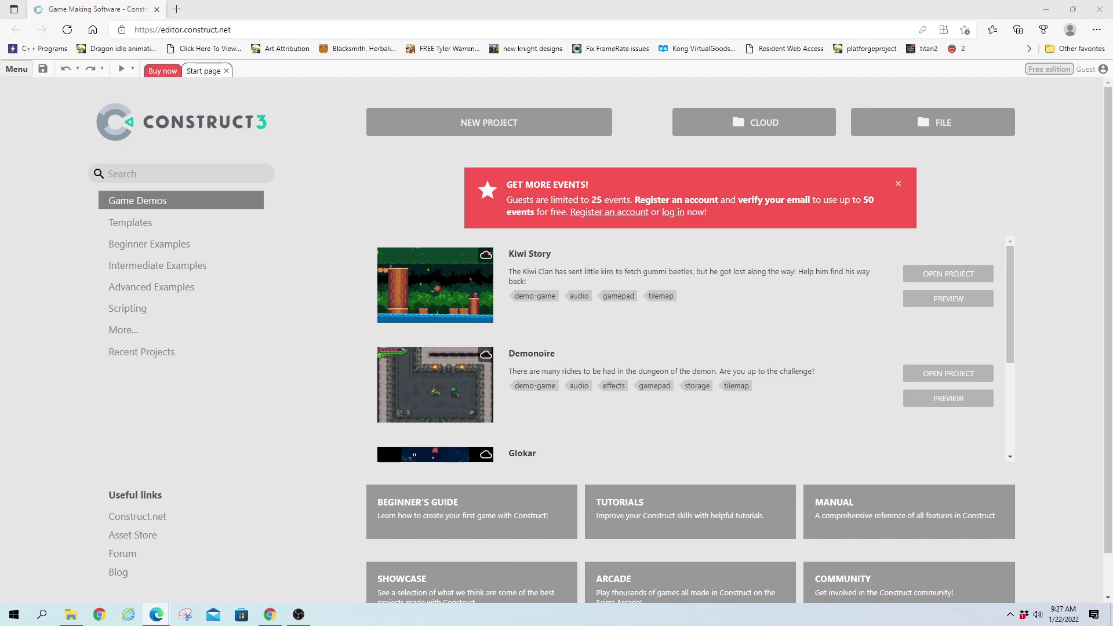
Step: Open the main Menu on the Construct 3 start page to reach the project options
click(16, 69)
Step: Create a new blank project from Menu > Project > New
mouse_move(51, 96)
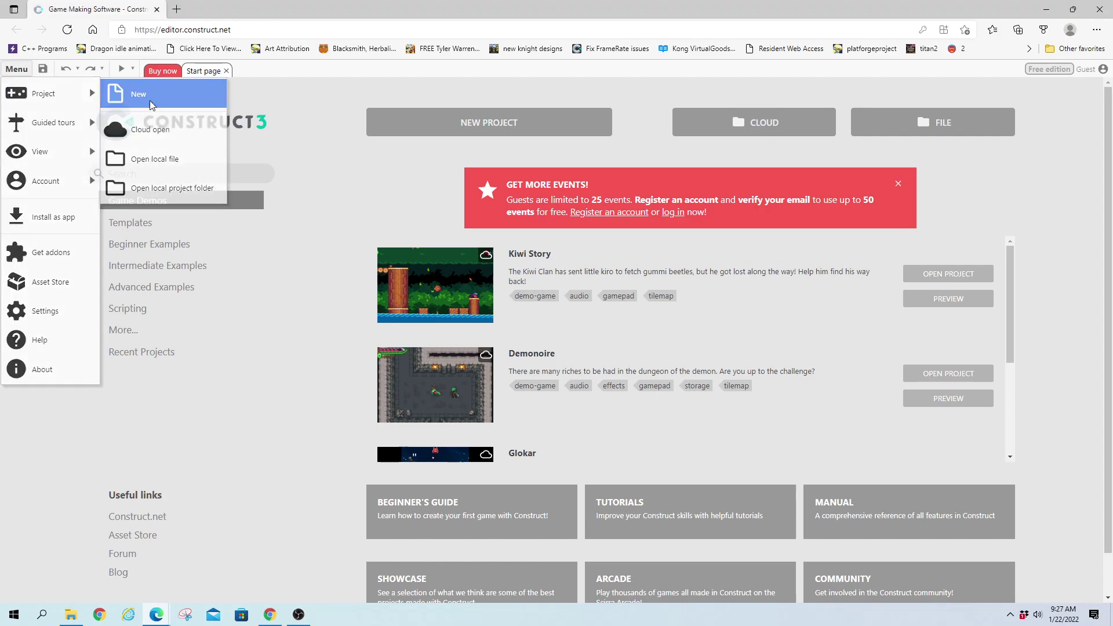
click(150, 100)
click(565, 406)
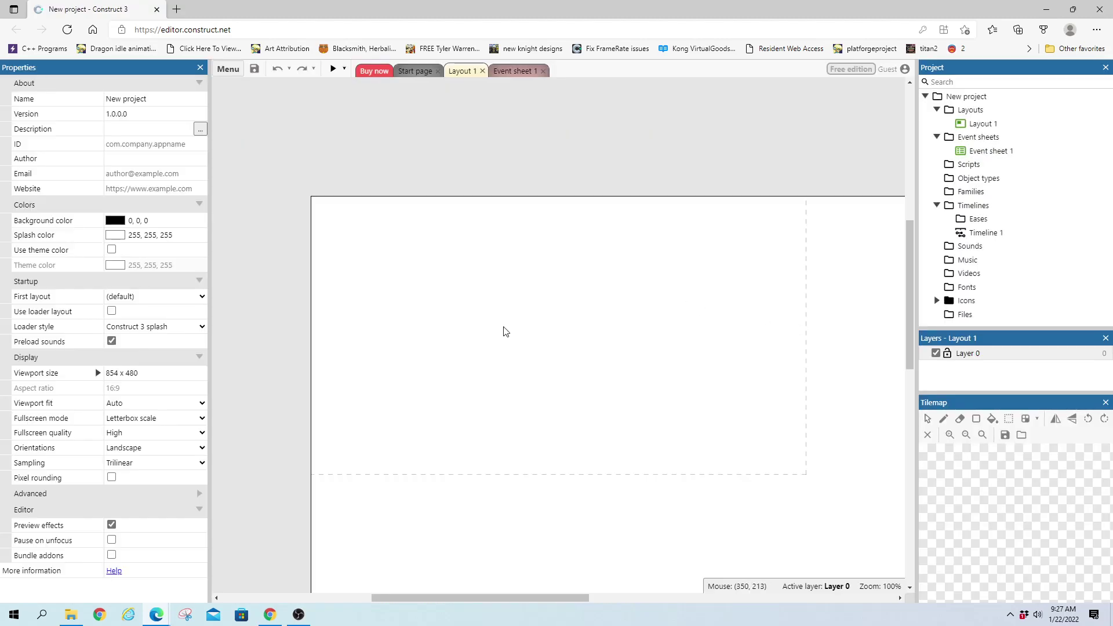
click(484, 321)
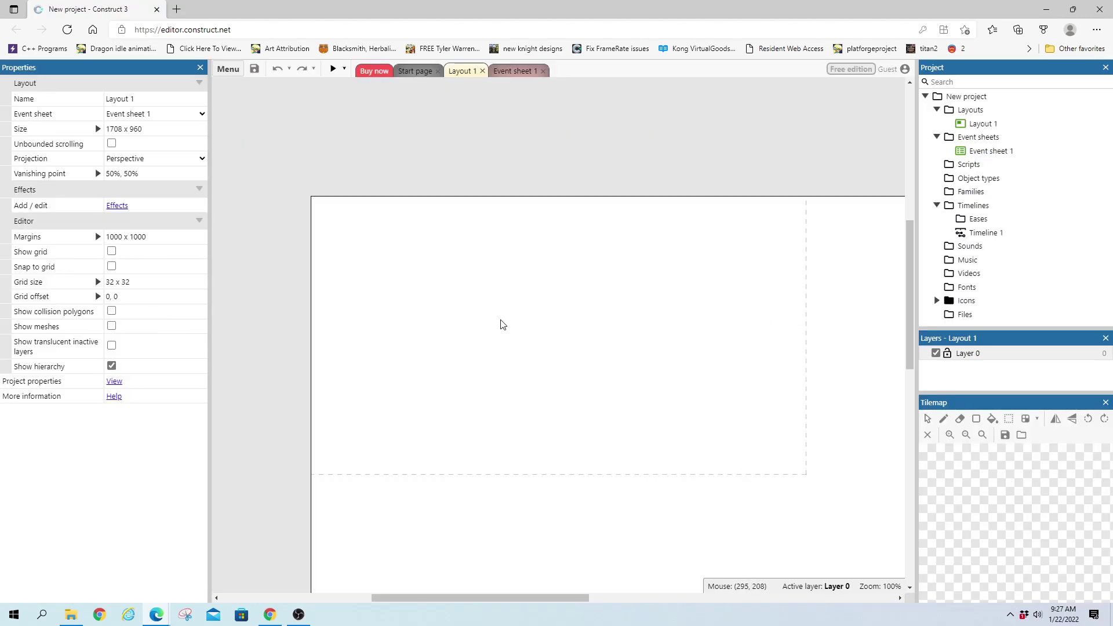
Step: Insert the Mouse and Sprite object types into Layout 1
double_click(544, 343)
text(mouse)
key(Return)
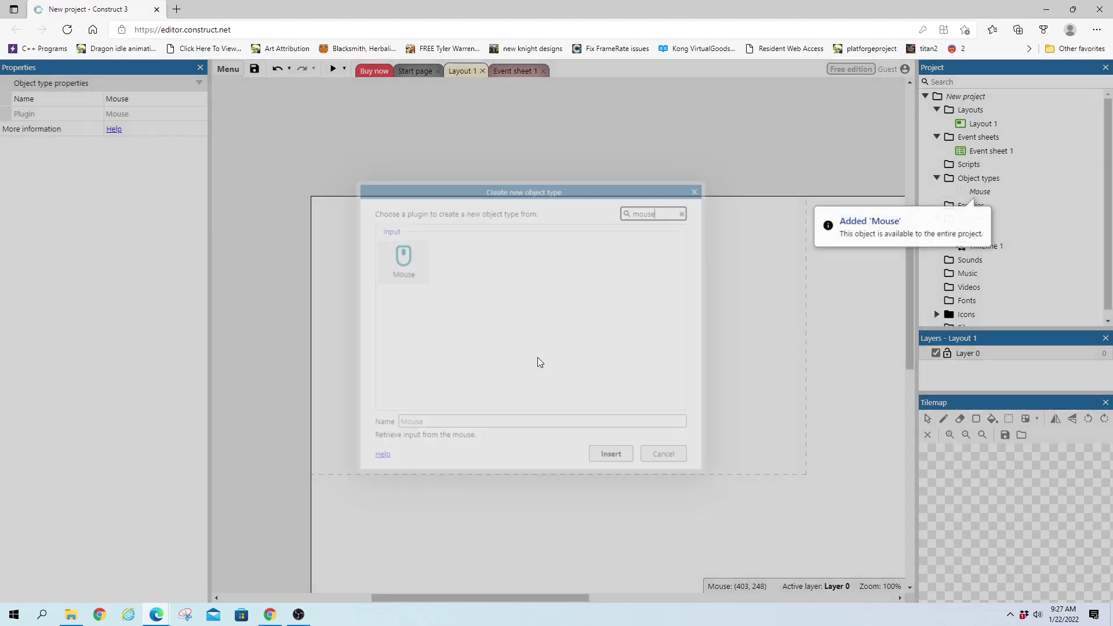
double_click(436, 286)
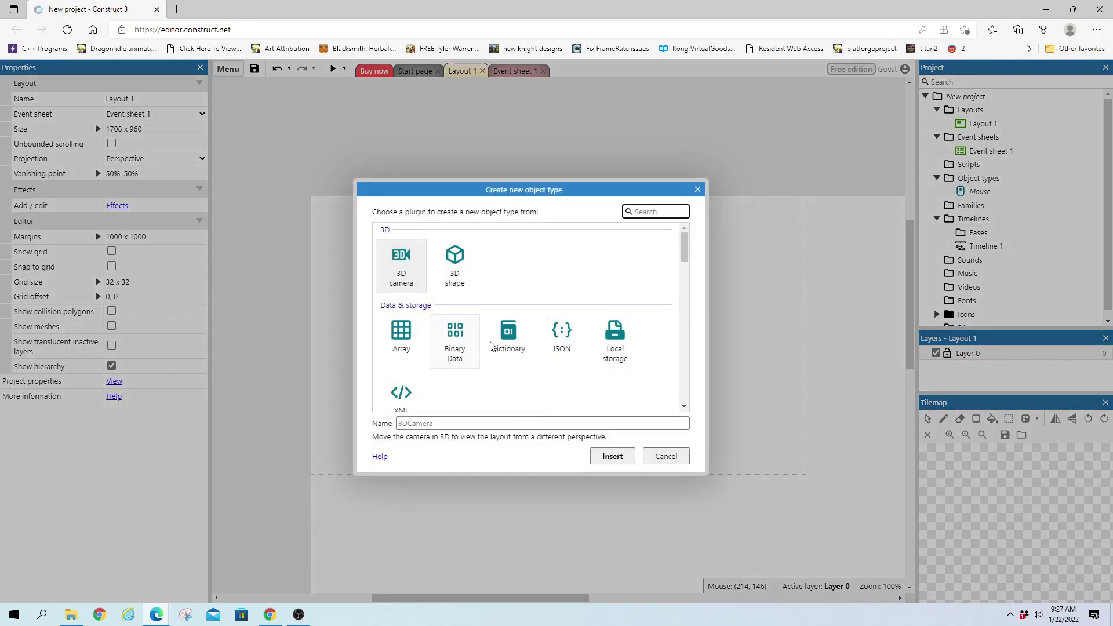
text(spr)
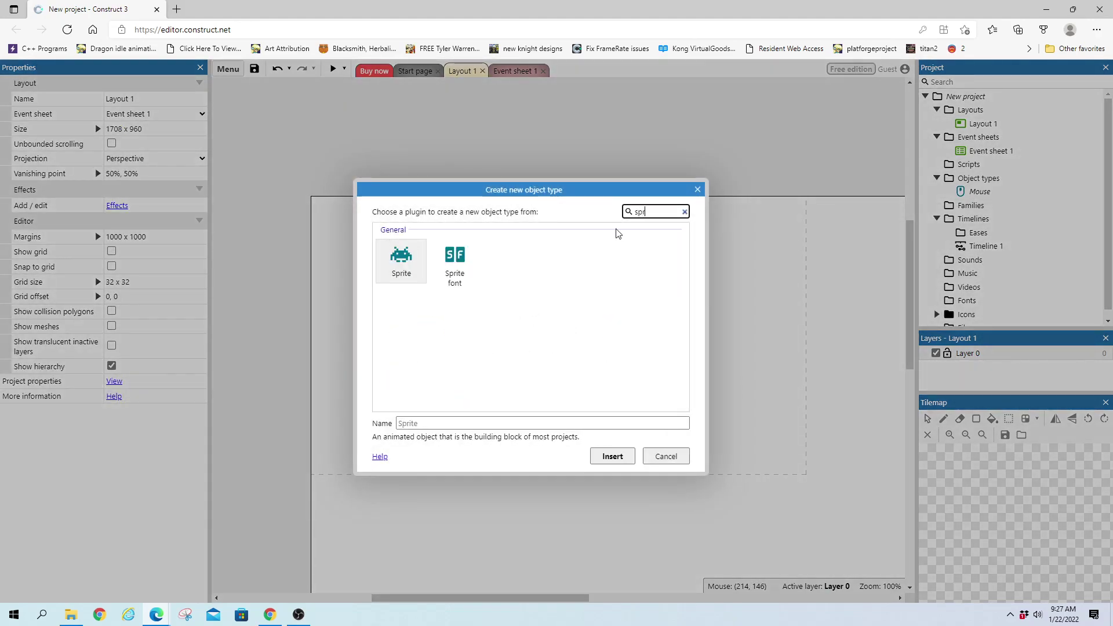
text(ite)
key(Return)
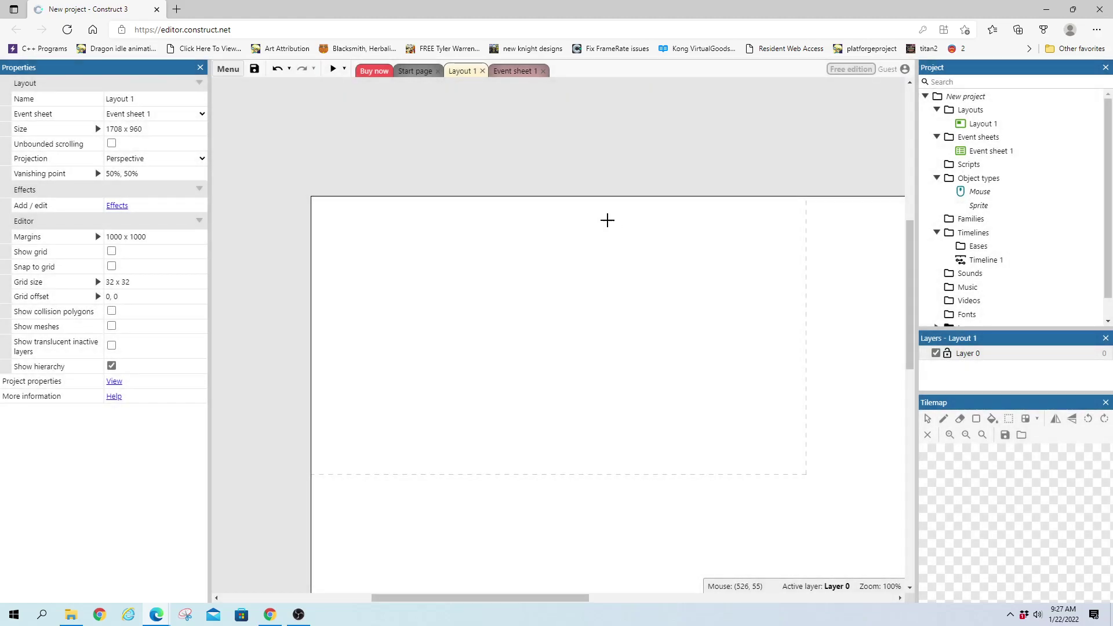
Step: Place the sprite, make it a 50 x 50 green-filled square, and drag it to 250, 208
click(445, 330)
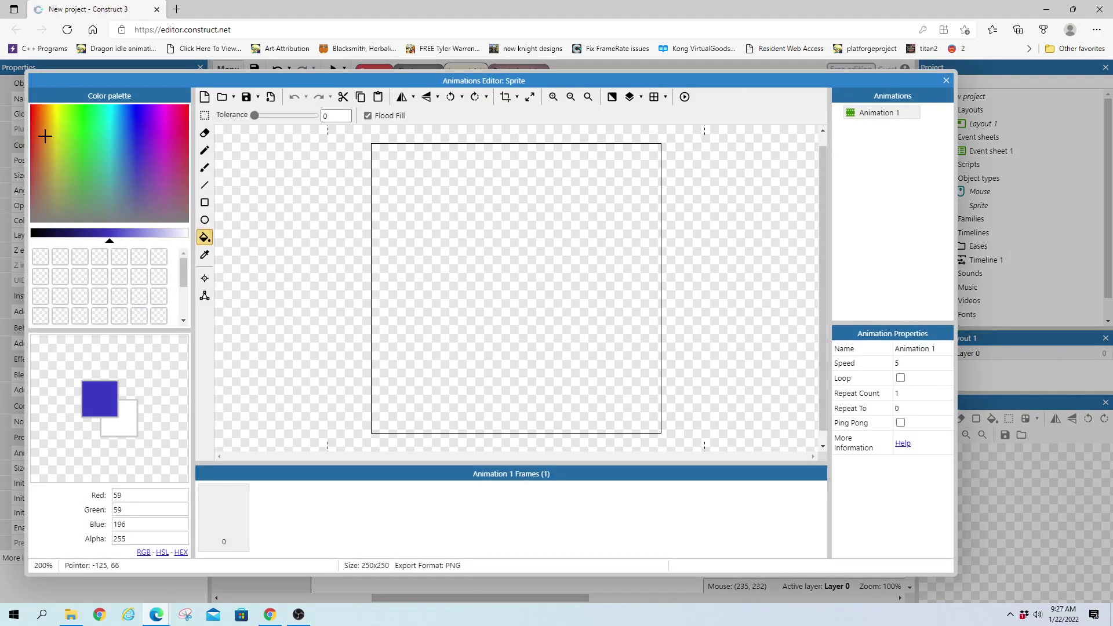
click(77, 164)
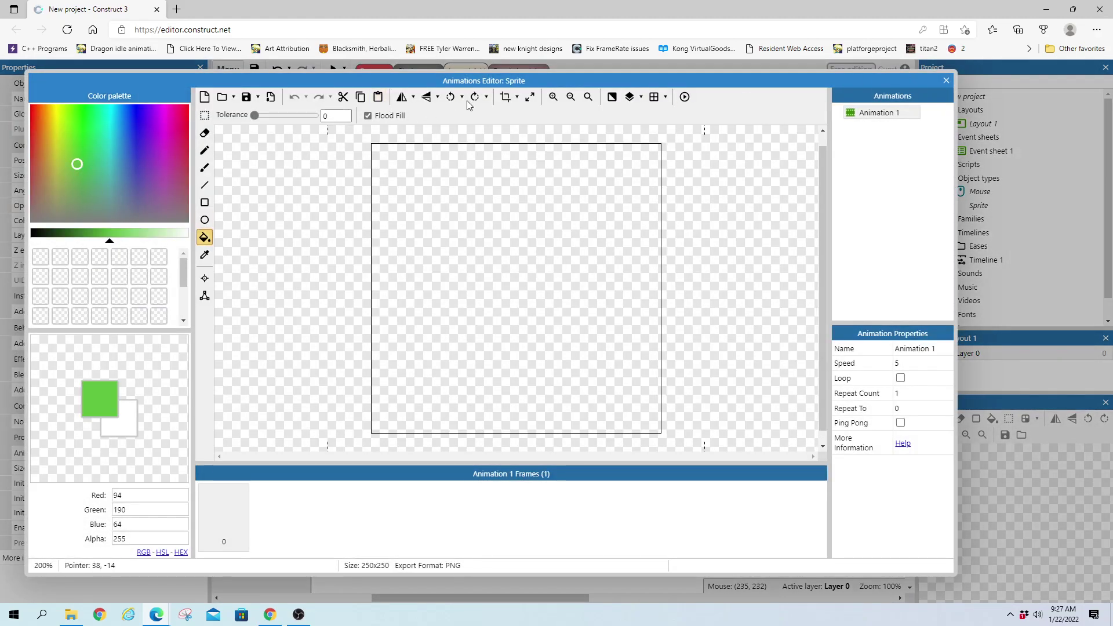
click(529, 97)
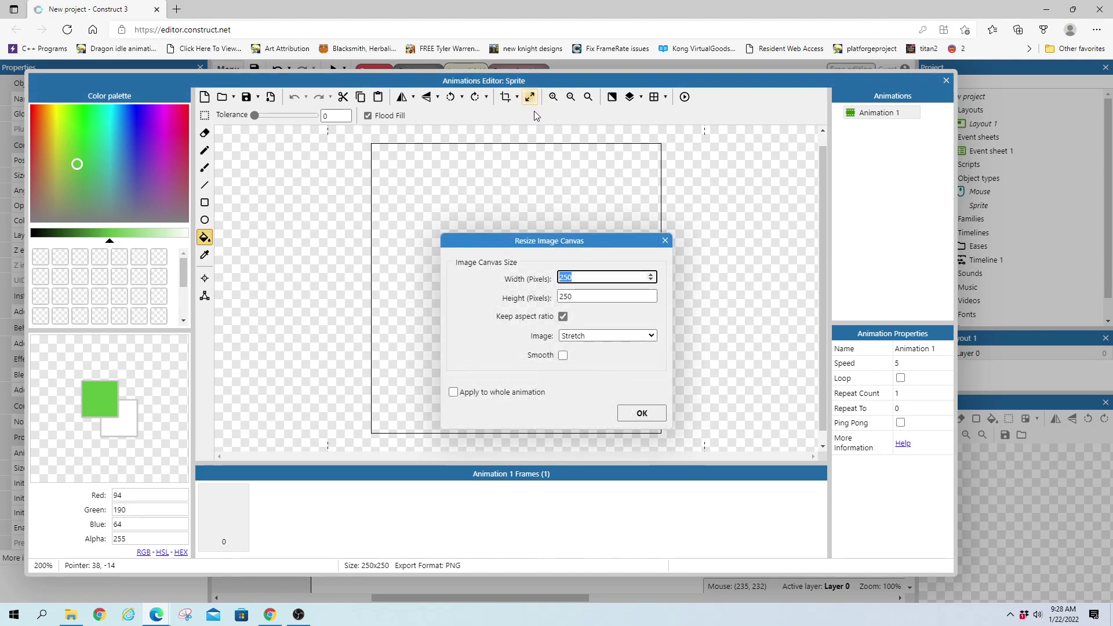
text(590)
text(0)
key(Return)
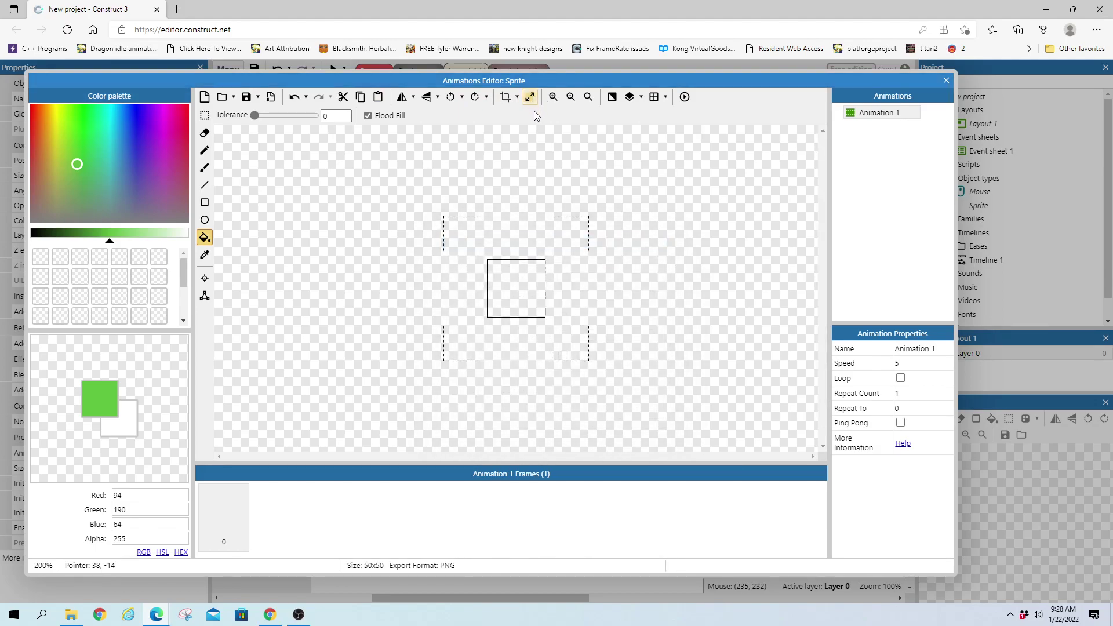
click(513, 293)
click(946, 81)
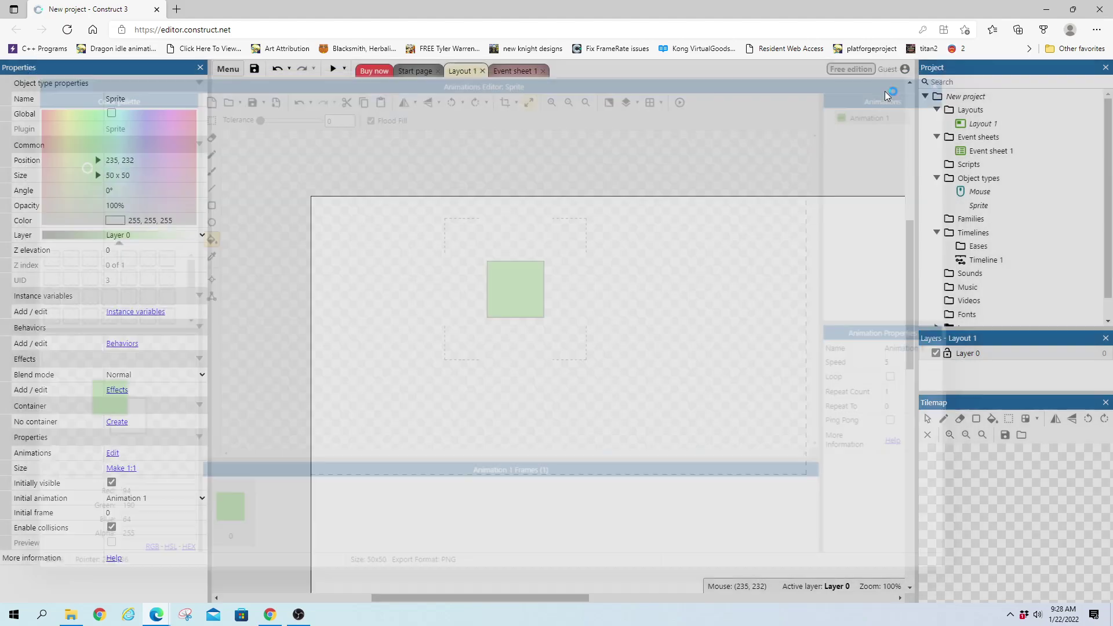
mouse_move(456, 339)
mouse_down()
mouse_move(429, 315)
mouse_move(450, 304)
mouse_move(504, 331)
mouse_move(462, 328)
mouse_up()
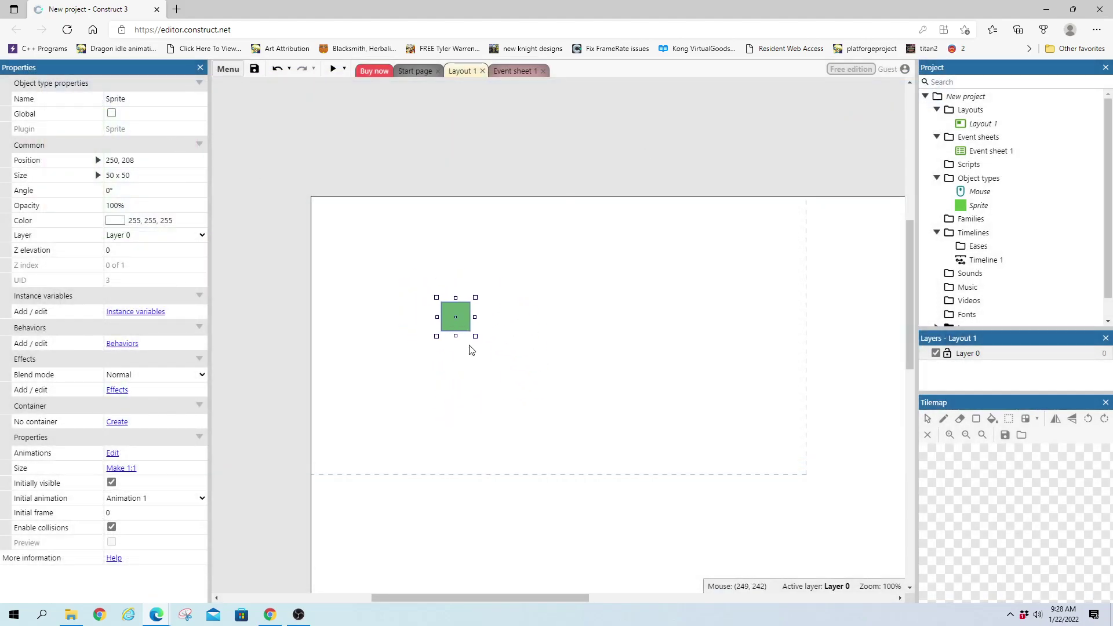
Step: Clone the sprite's object type and place the copy to the right at 498, 209
right_click(460, 332)
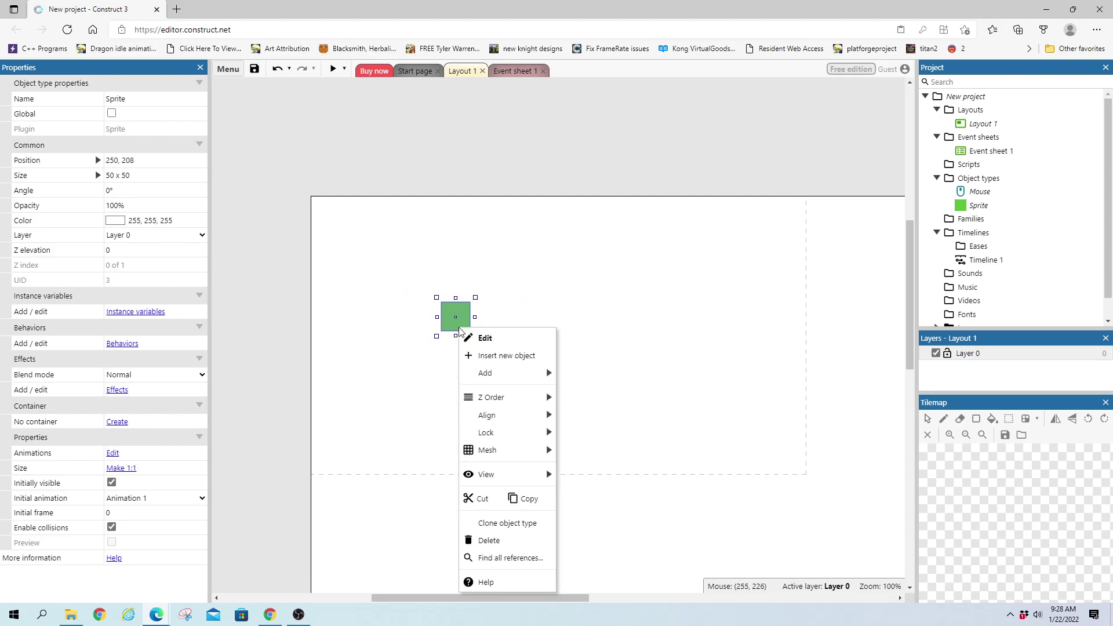
click(558, 331)
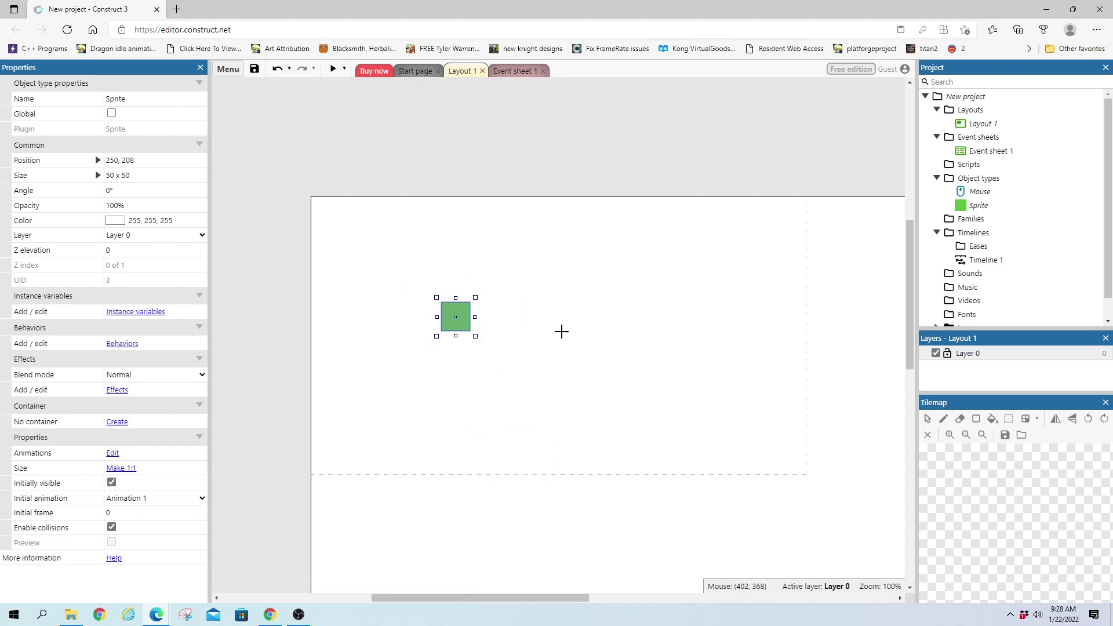
click(600, 317)
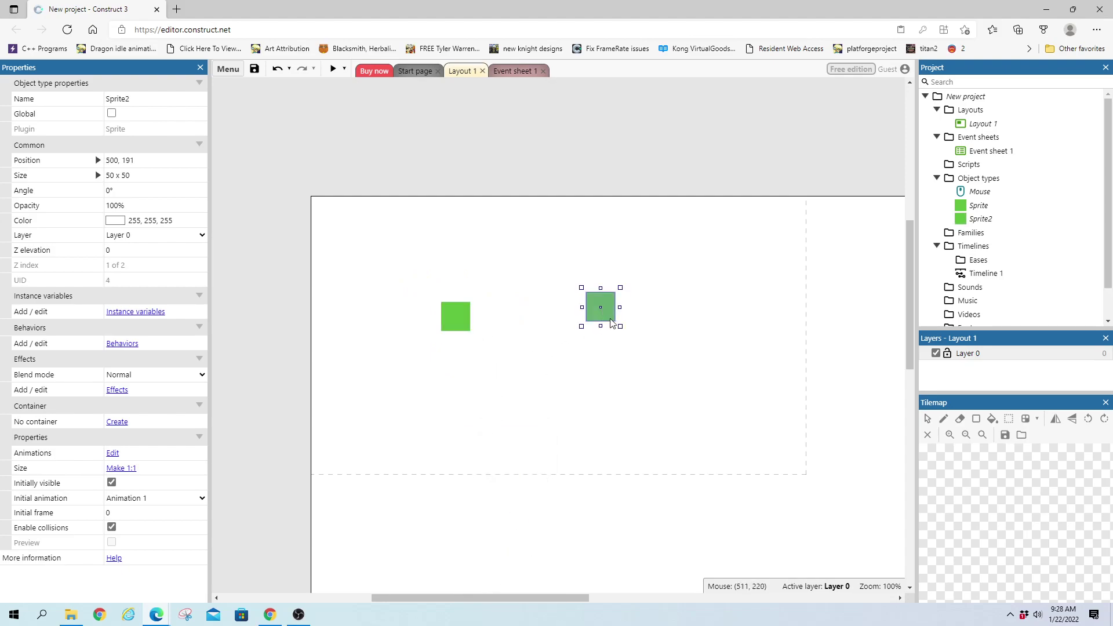
Step: Rename the left box type to GreenBox and the right one to RedBox
click(444, 315)
click(194, 102)
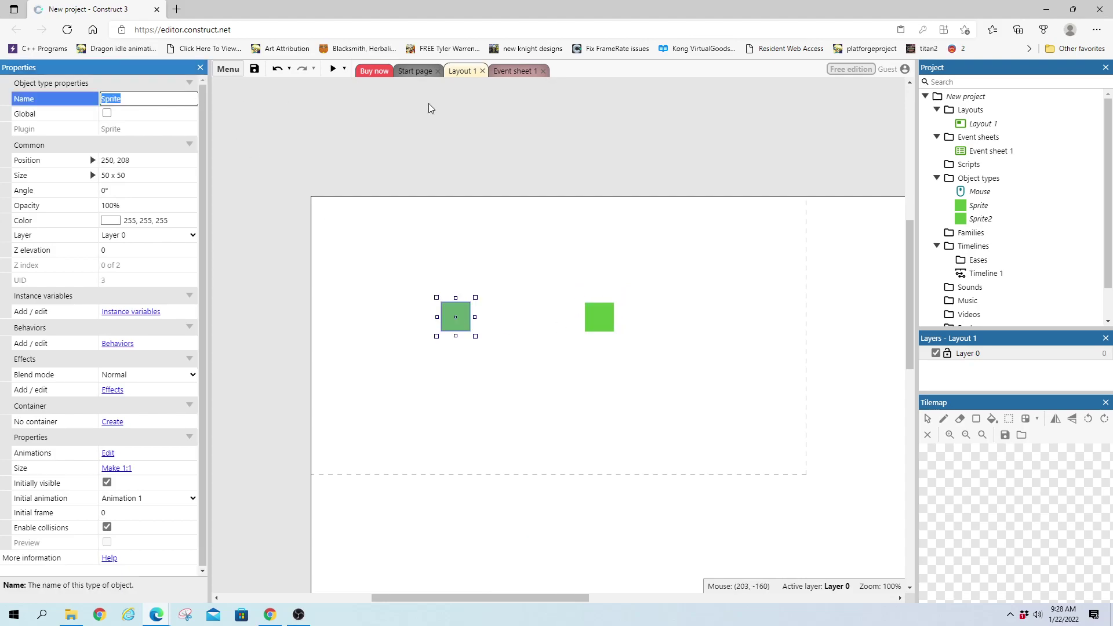
text(GreenBox)
key(Return)
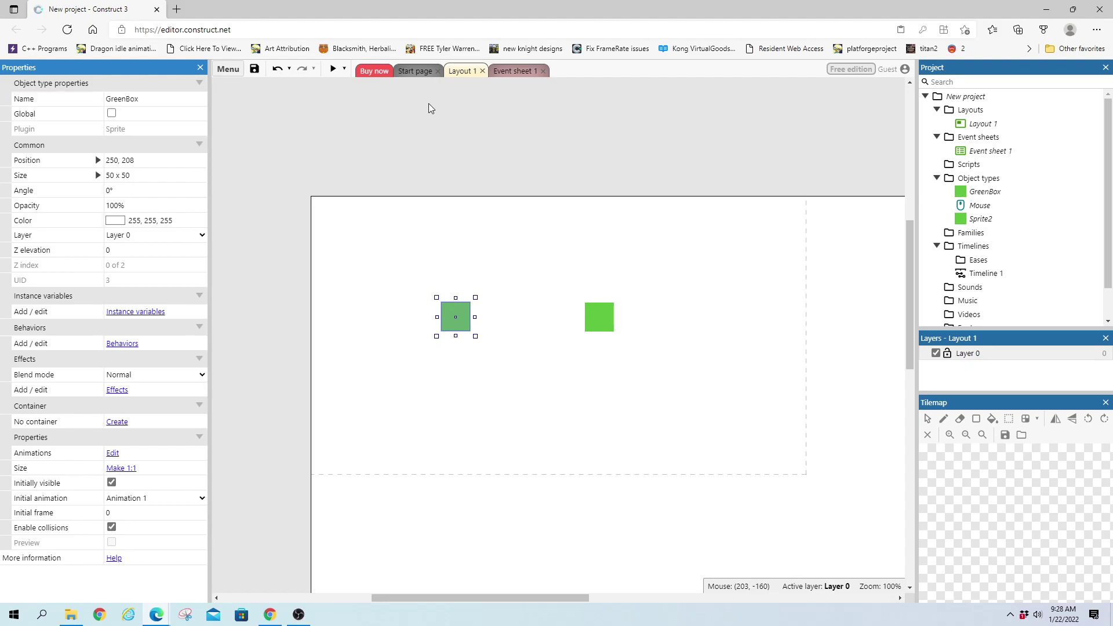
click(601, 318)
click(182, 100)
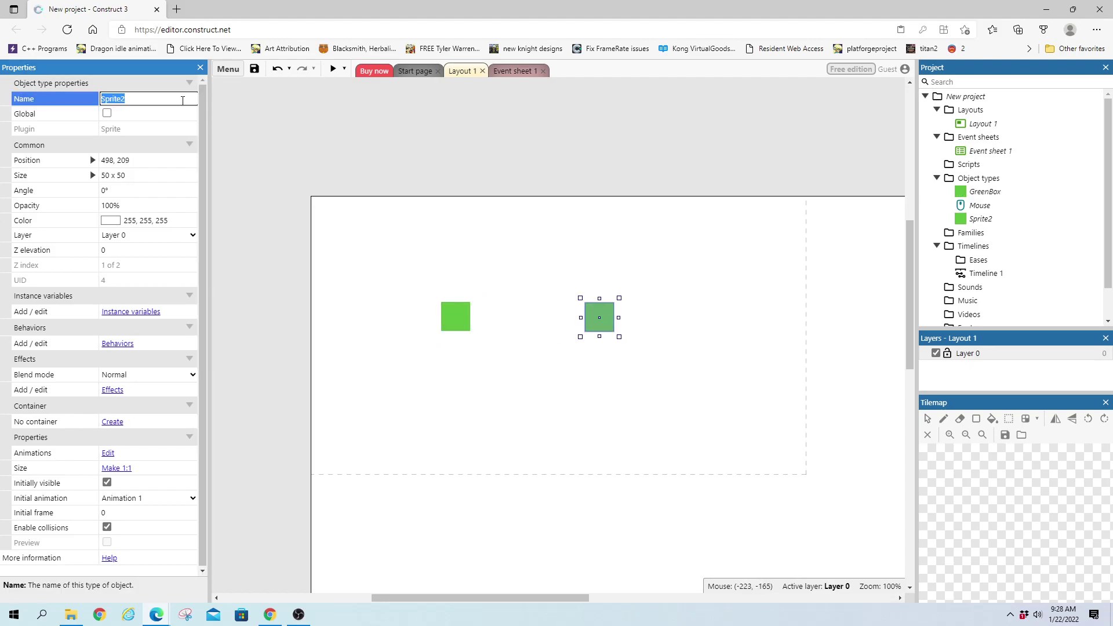
text(RedBox)
key(Return)
double_click(603, 321)
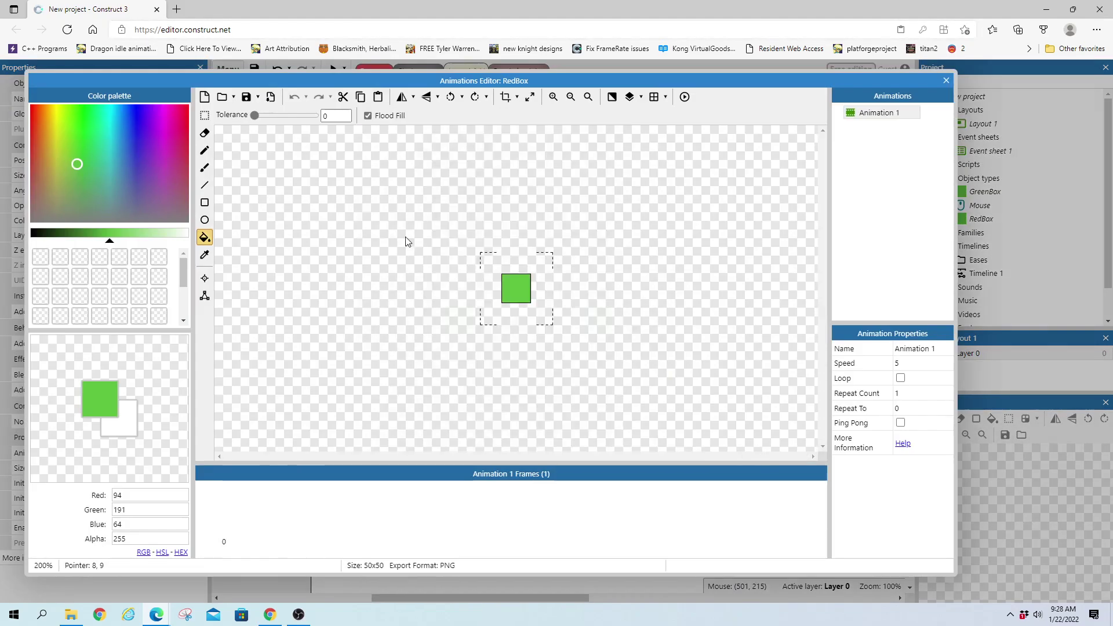
click(953, 83)
Step: Copy the GreenBox and paste a second instance below it at 255, 309
click(455, 318)
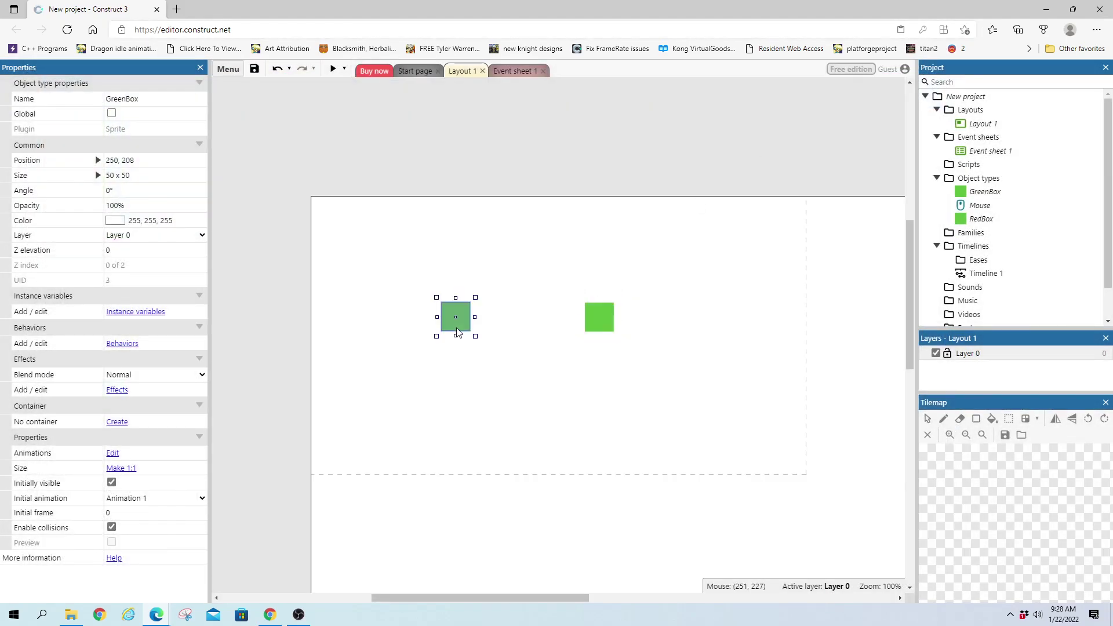
right_click(456, 328)
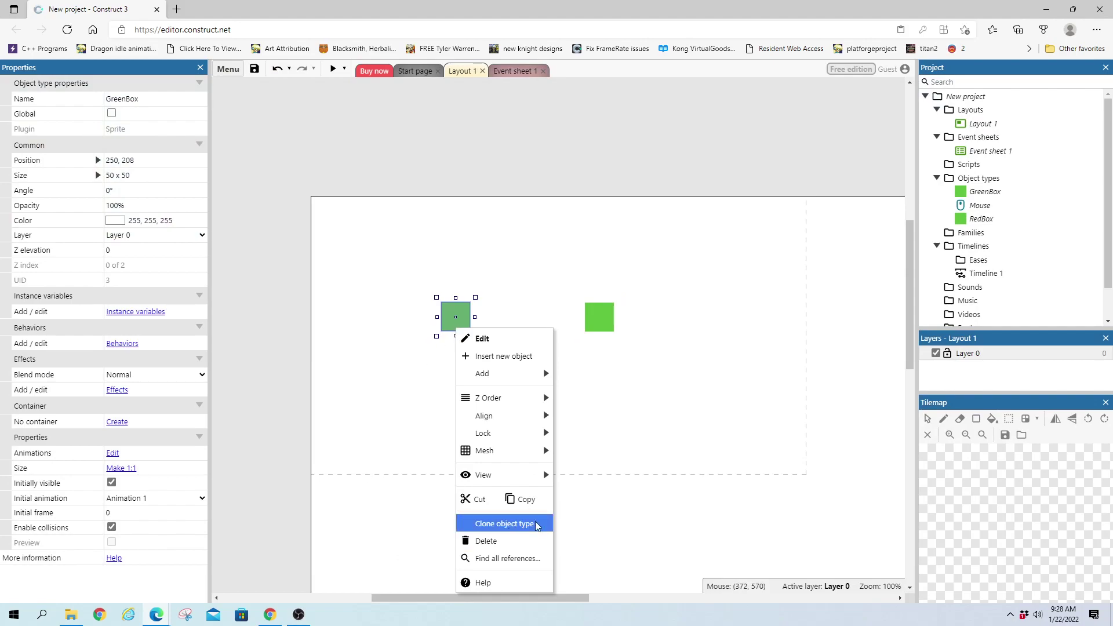
click(523, 499)
click(445, 390)
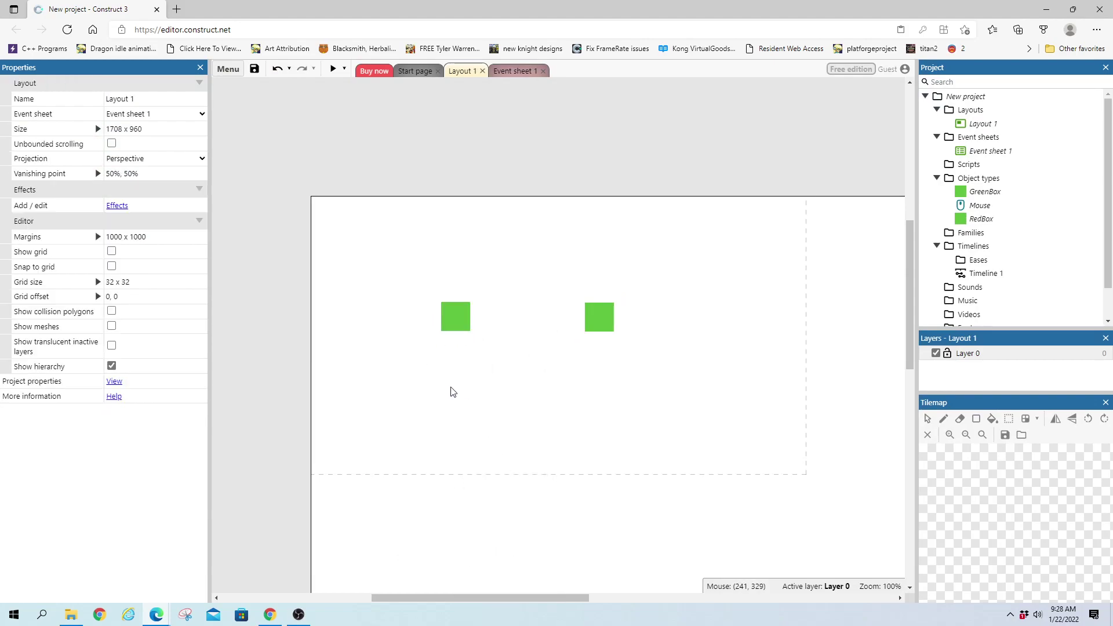
right_click(451, 406)
click(493, 503)
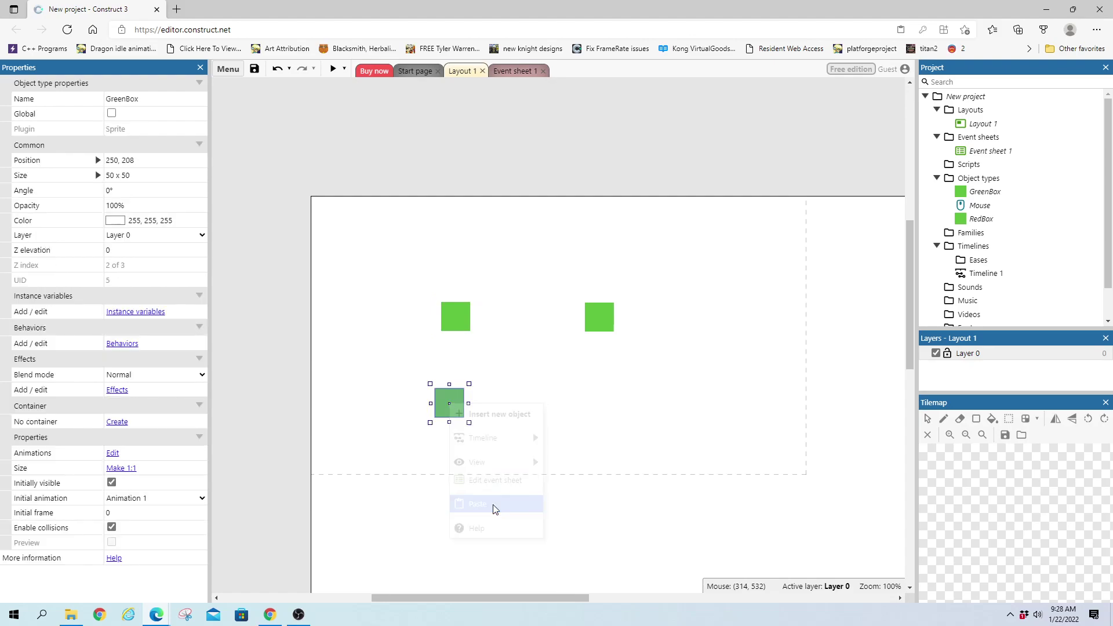
drag(444, 408, 453, 380)
Step: Select the RedBox and both GreenBoxes in turn to check them
click(595, 307)
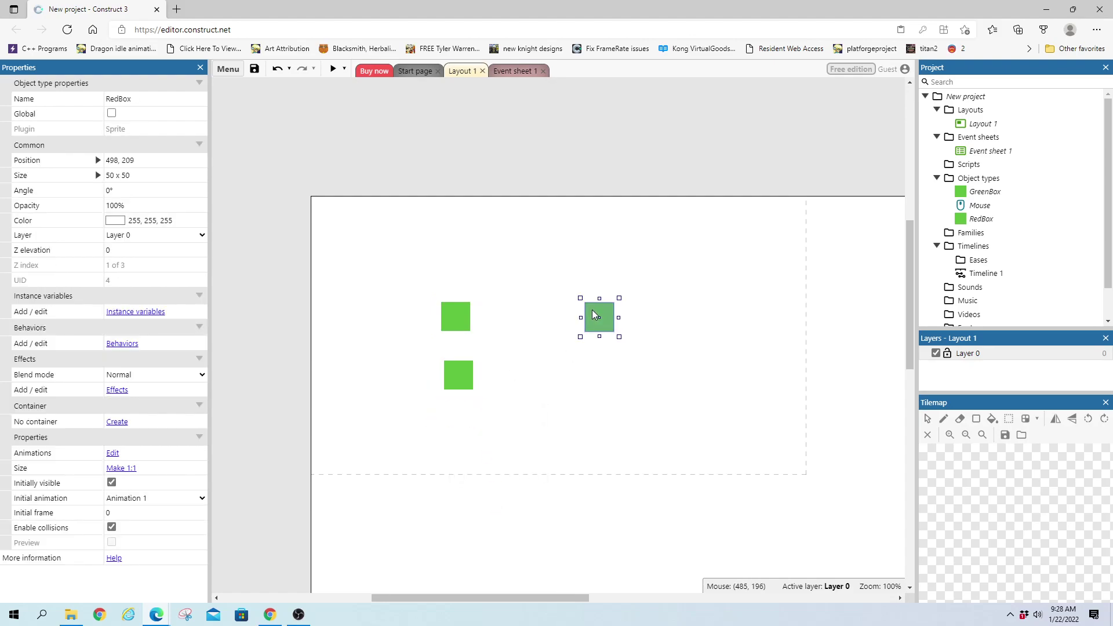
click(456, 323)
click(462, 377)
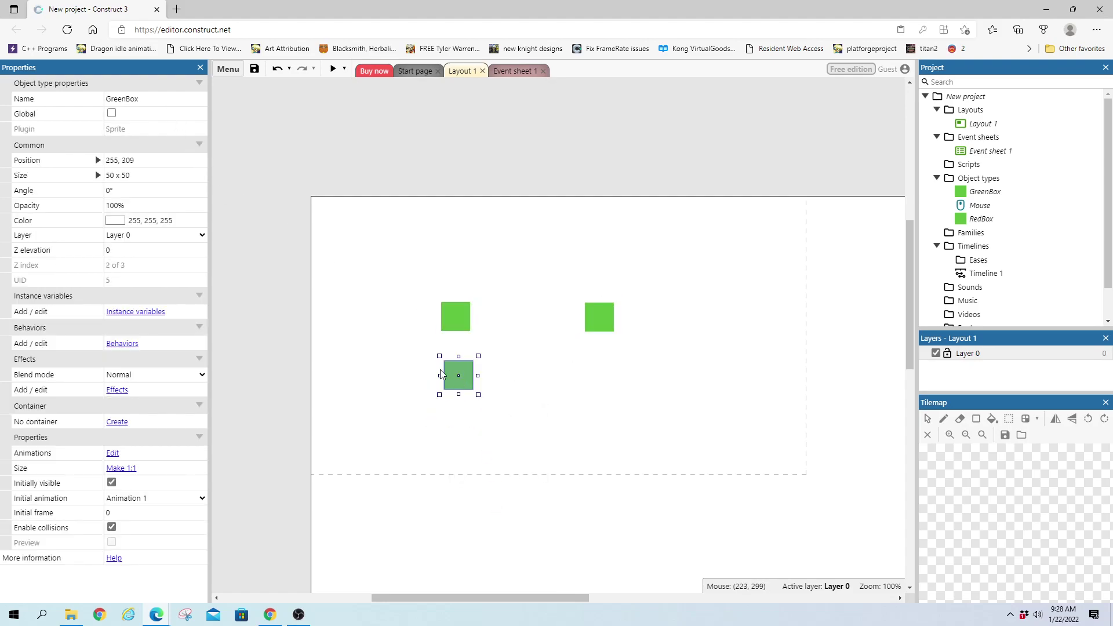
click(599, 328)
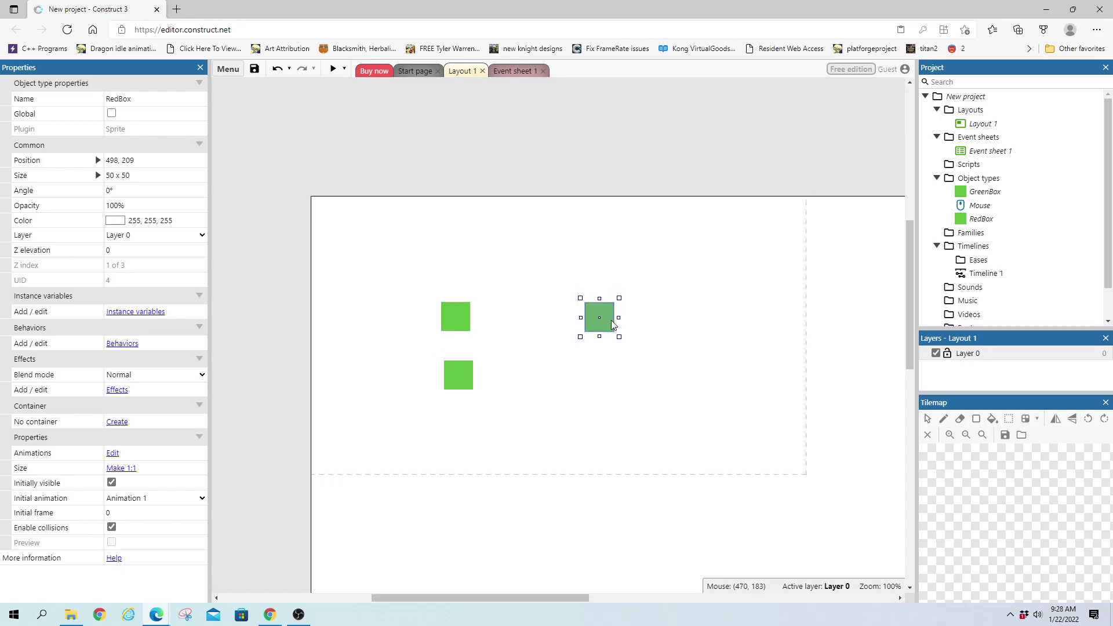
Step: Flood-fill the RedBox image with red
double_click(600, 322)
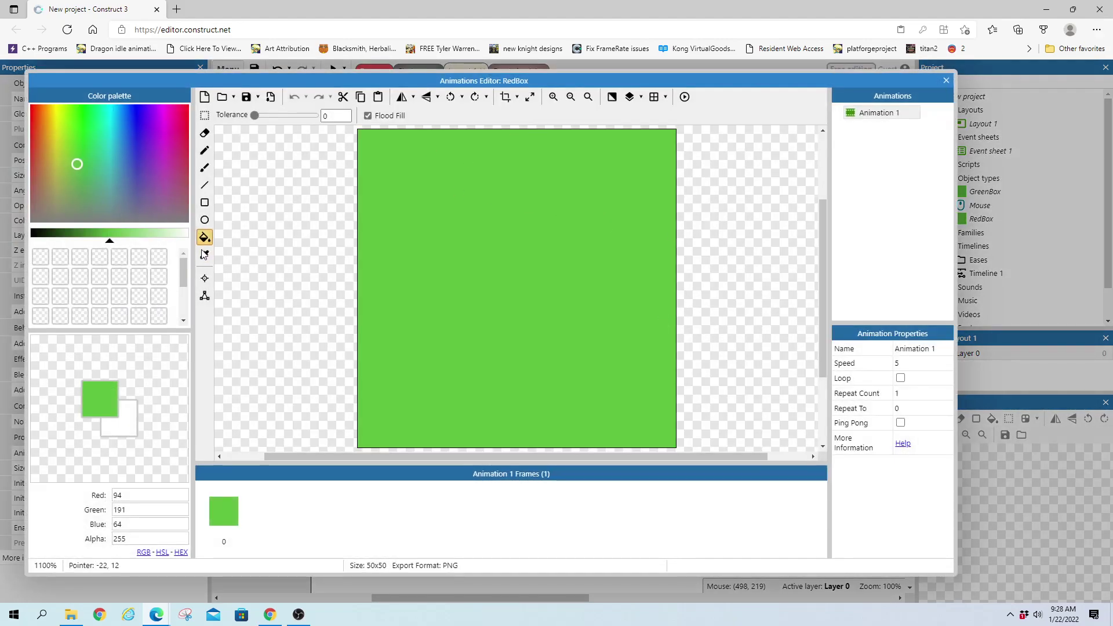
click(36, 116)
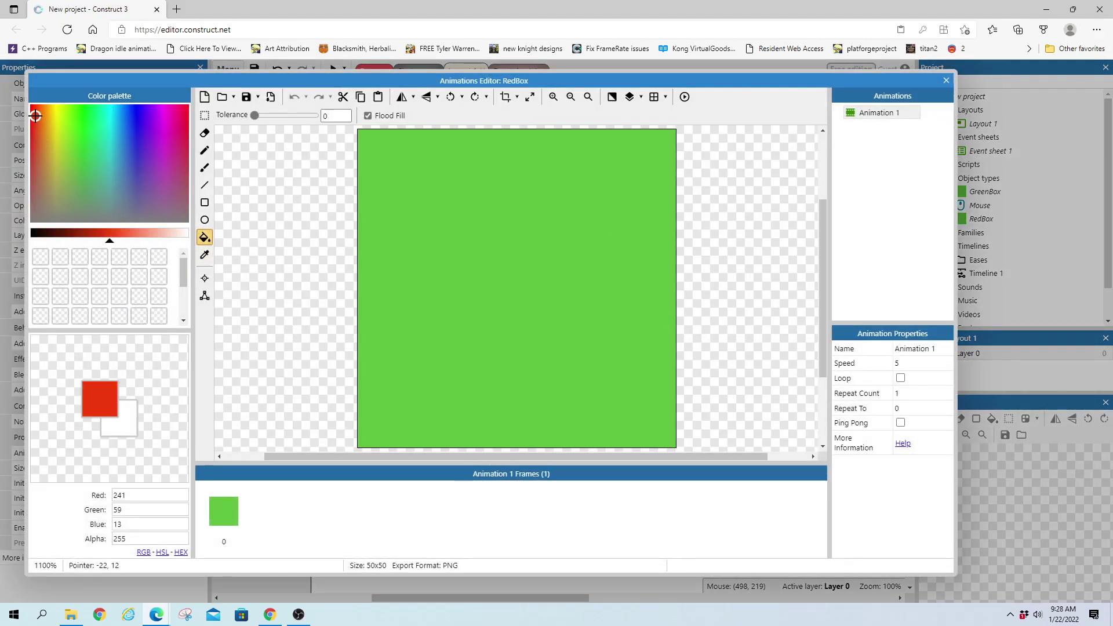
click(497, 279)
click(946, 80)
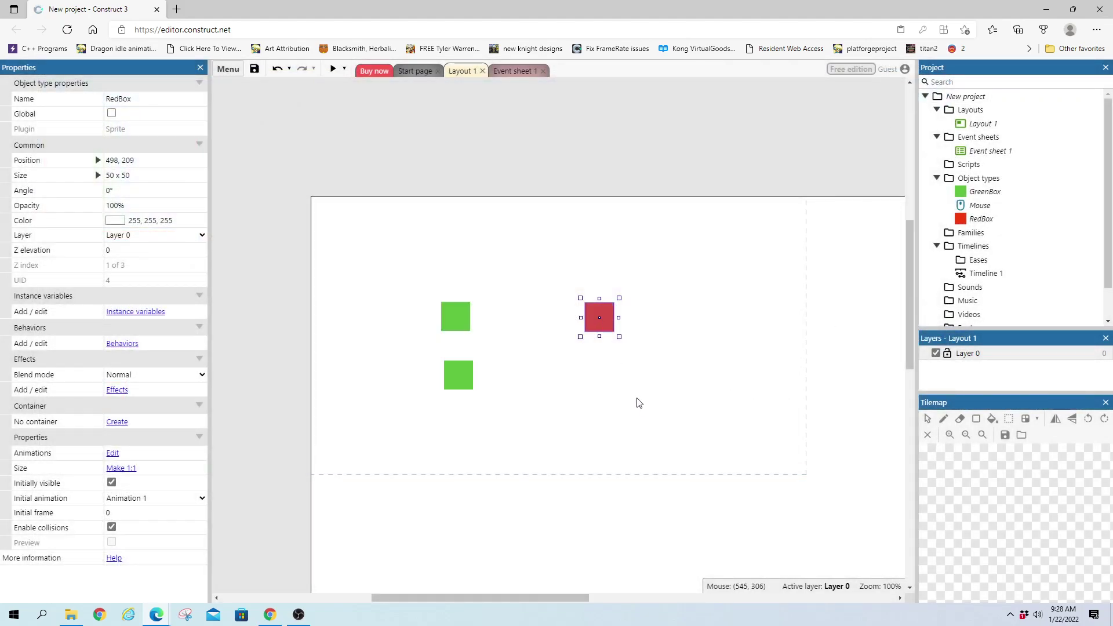
Step: Nudge the lower green box and recolour the GreenBox image purple
click(464, 380)
drag(468, 386, 464, 385)
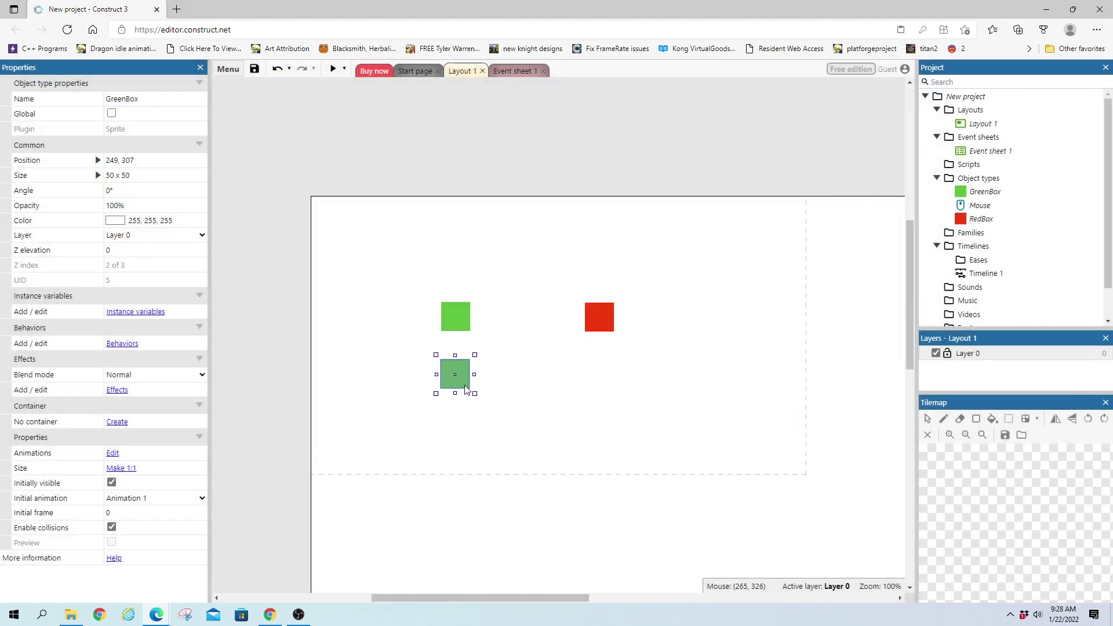
double_click(455, 377)
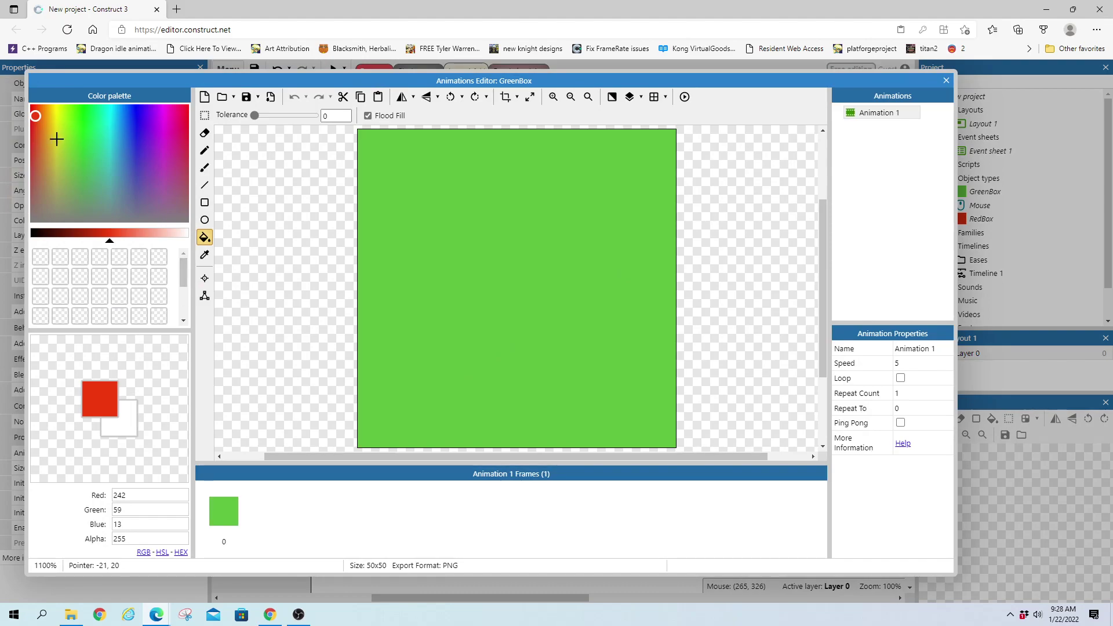
click(142, 137)
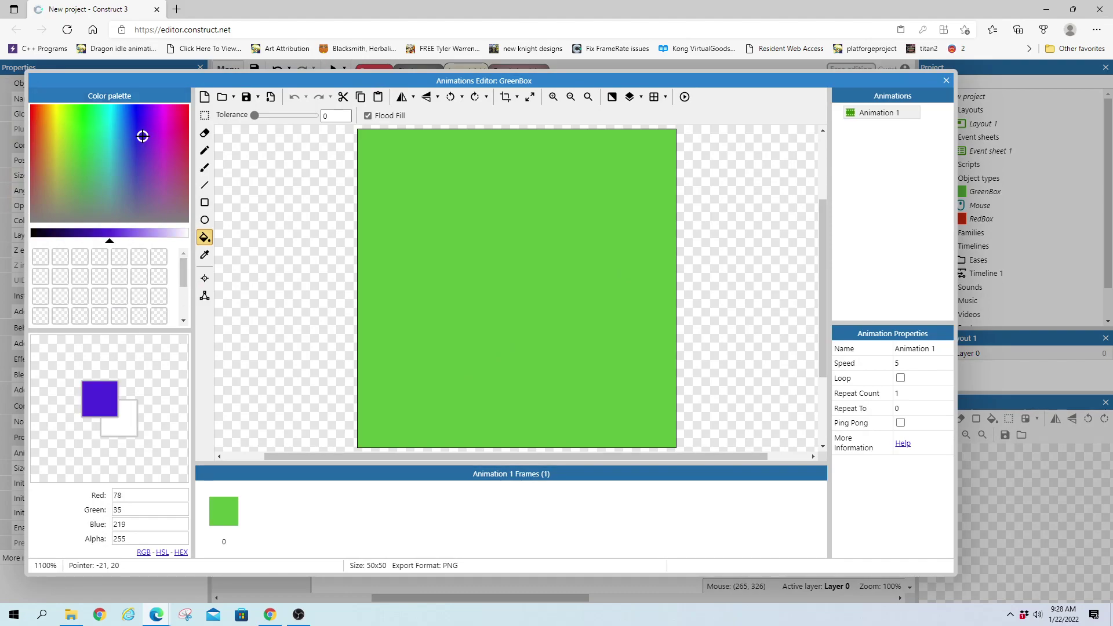
click(511, 271)
click(946, 80)
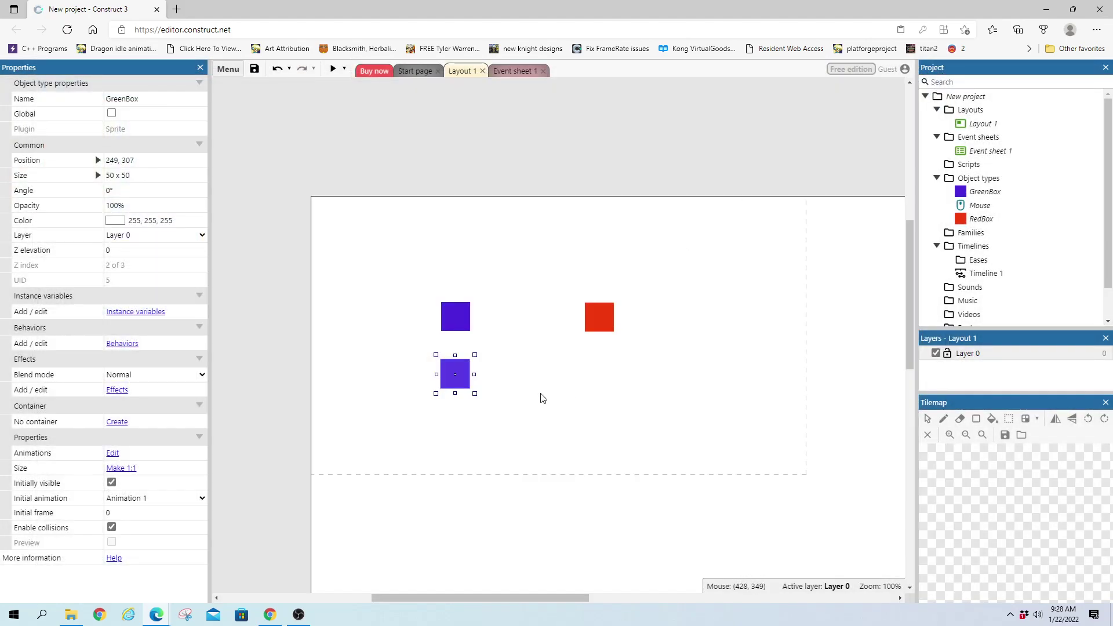
click(465, 324)
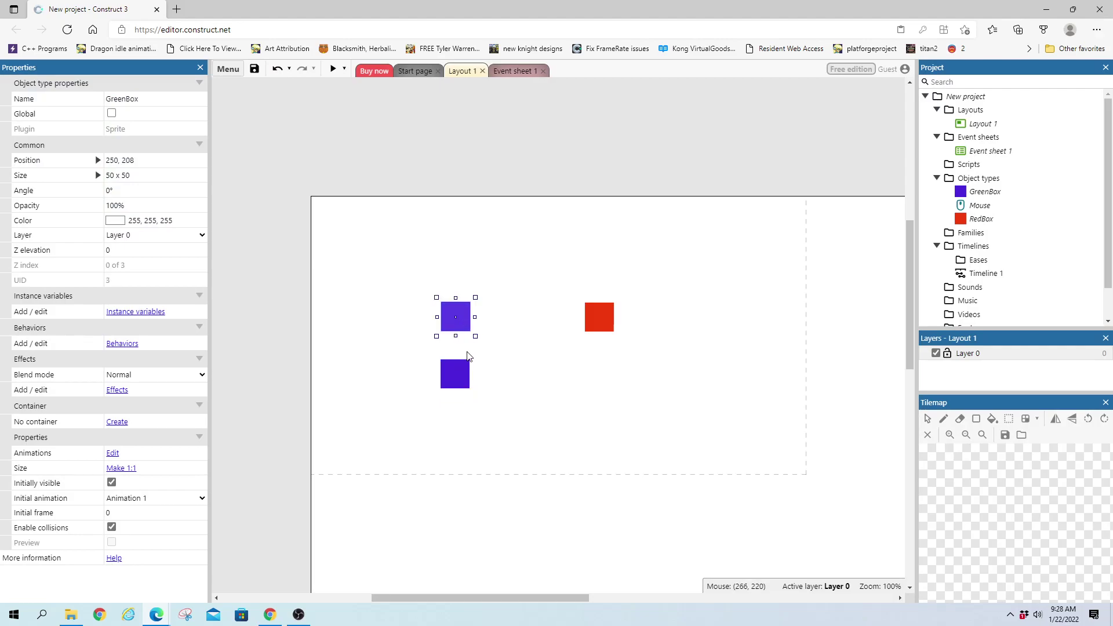
right_click(457, 323)
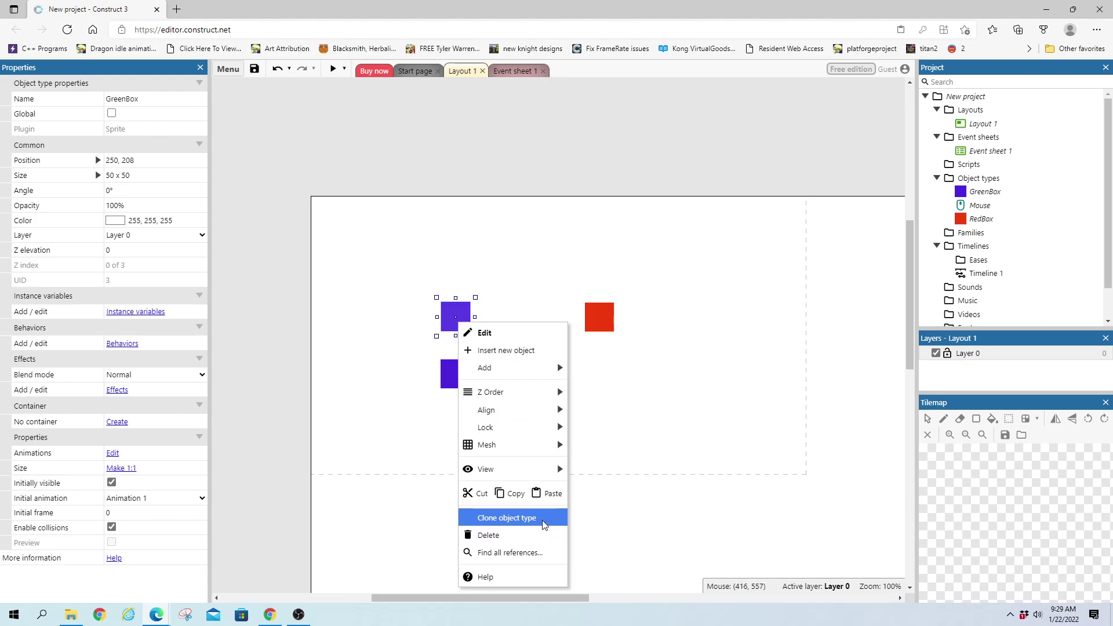
click(599, 317)
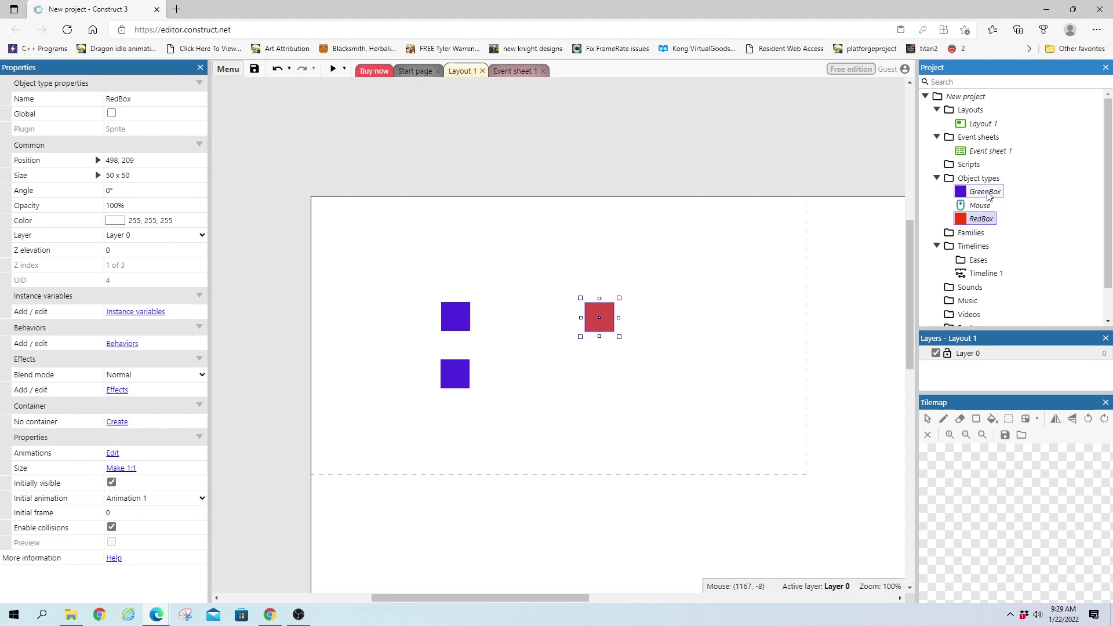
Step: Select the top and bottom blue boxes alternately
drag(425, 290, 504, 350)
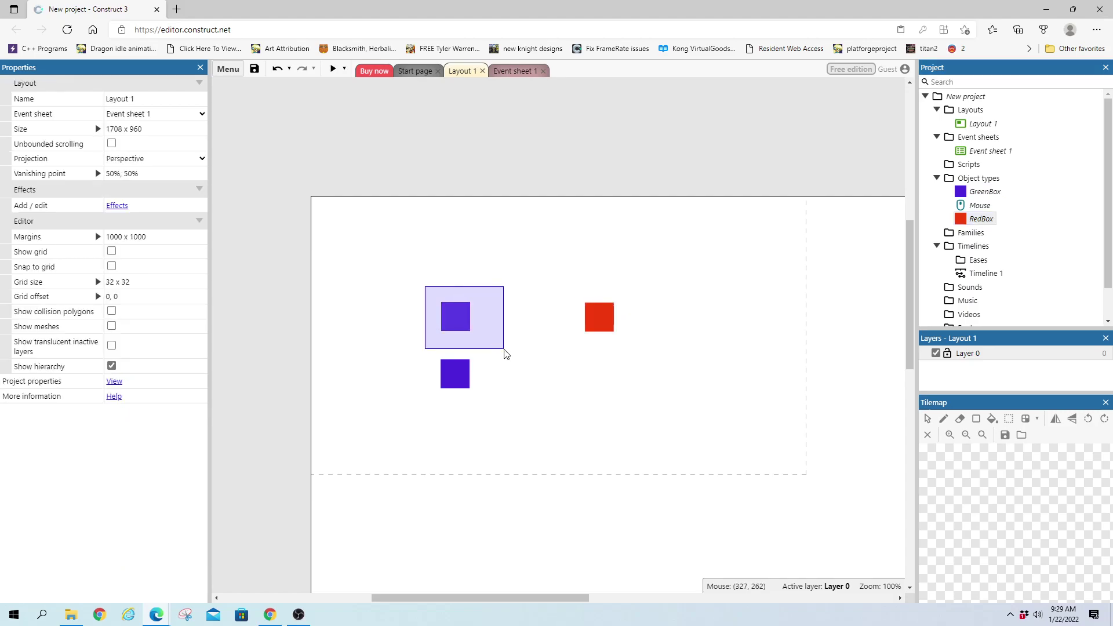
drag(395, 344, 544, 422)
click(462, 326)
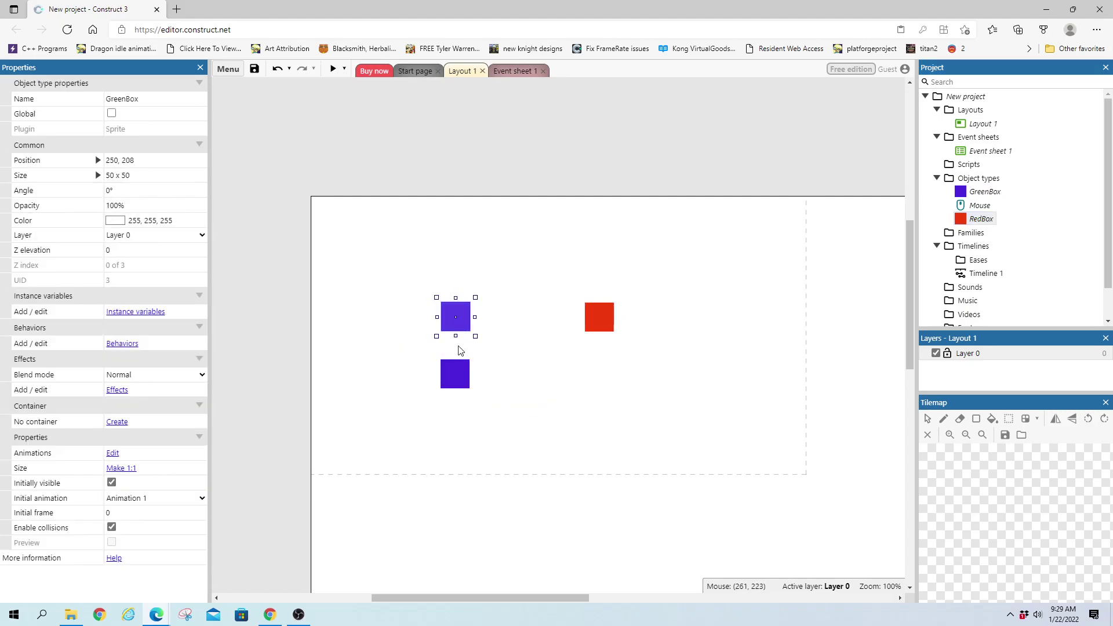
click(452, 370)
click(461, 328)
click(459, 373)
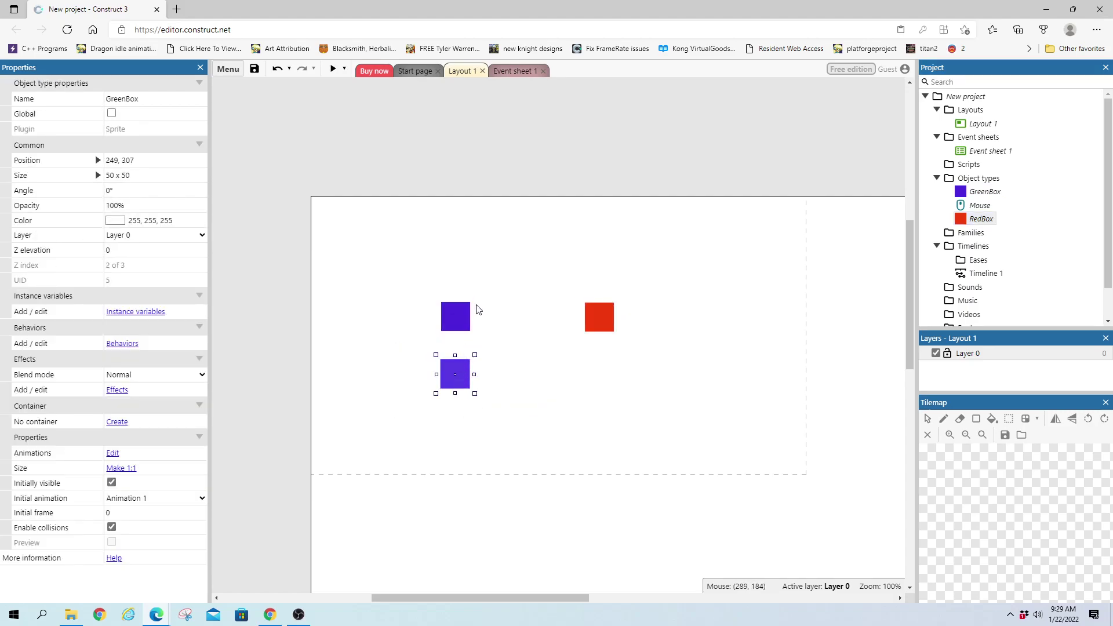
click(463, 332)
click(464, 373)
Step: Flood-fill the GreenBox image with green again
double_click(455, 380)
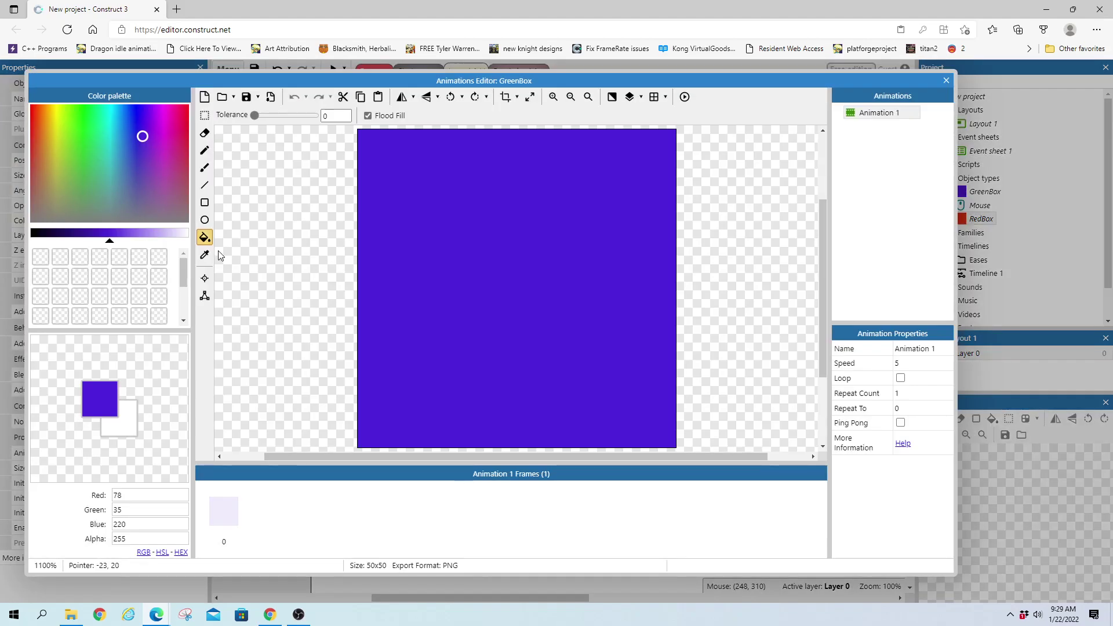
click(84, 148)
click(486, 301)
click(946, 80)
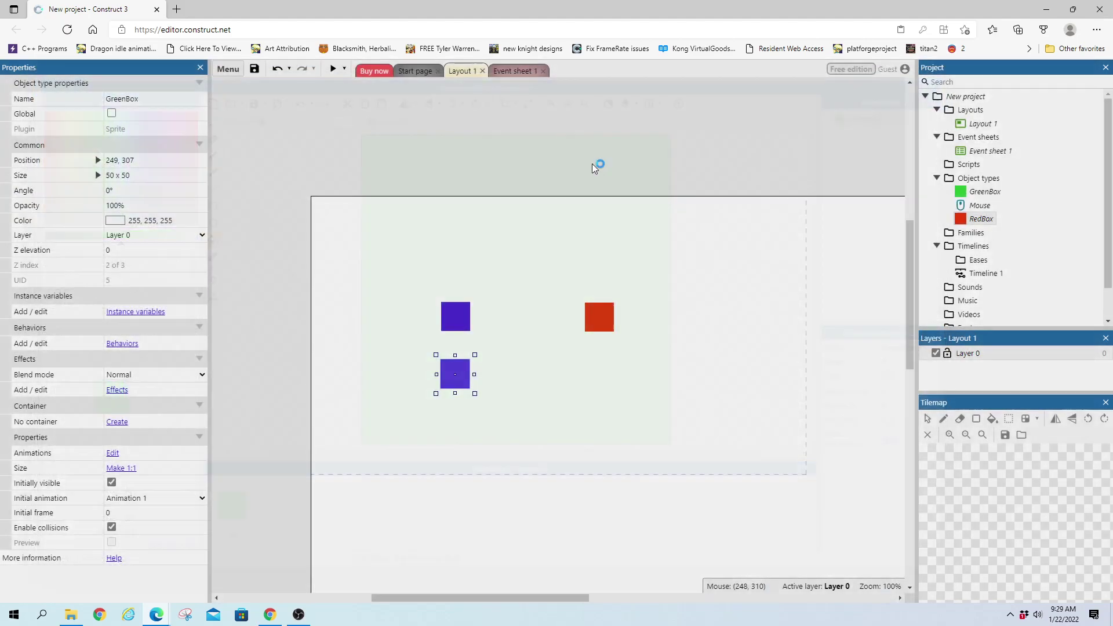
Step: Nudge the RedBox slightly up and to the left
click(433, 419)
drag(426, 352, 511, 403)
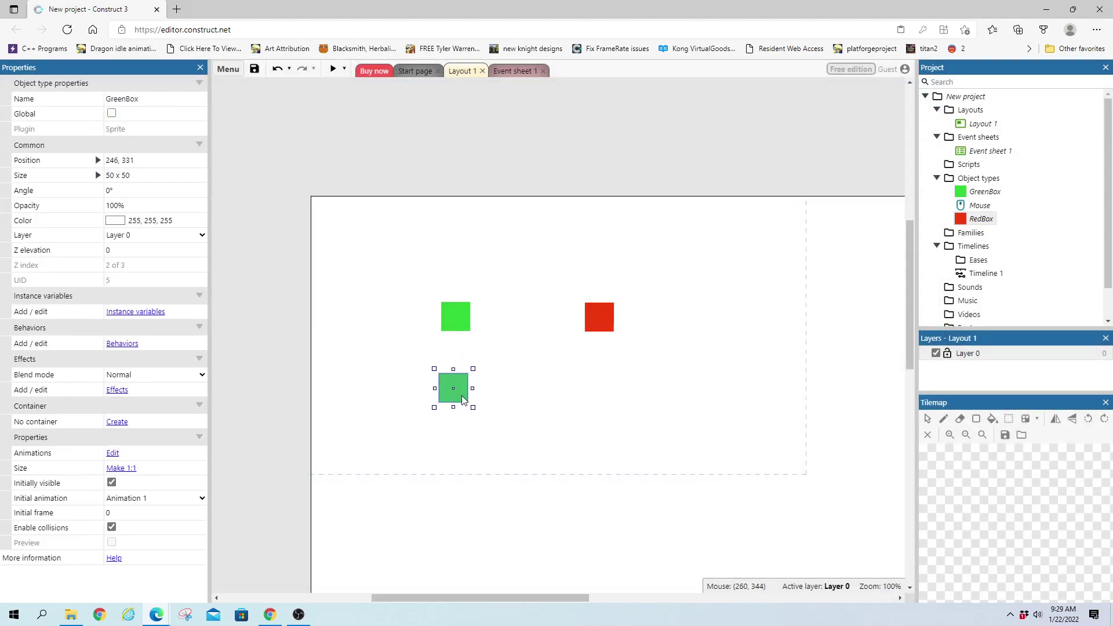
click(607, 319)
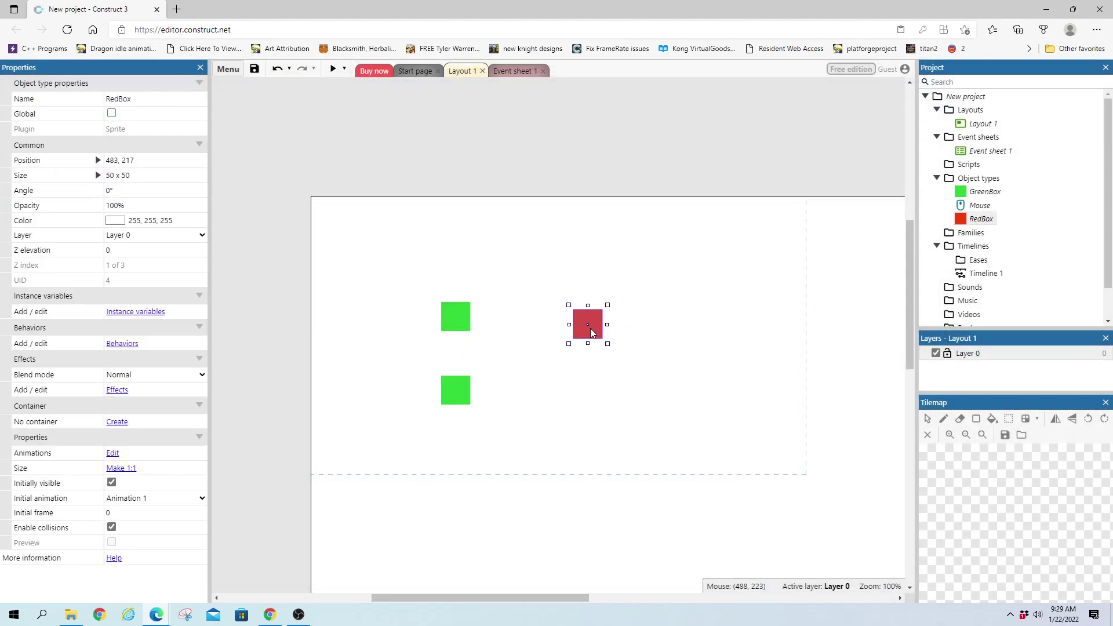
drag(591, 332, 587, 325)
click(580, 393)
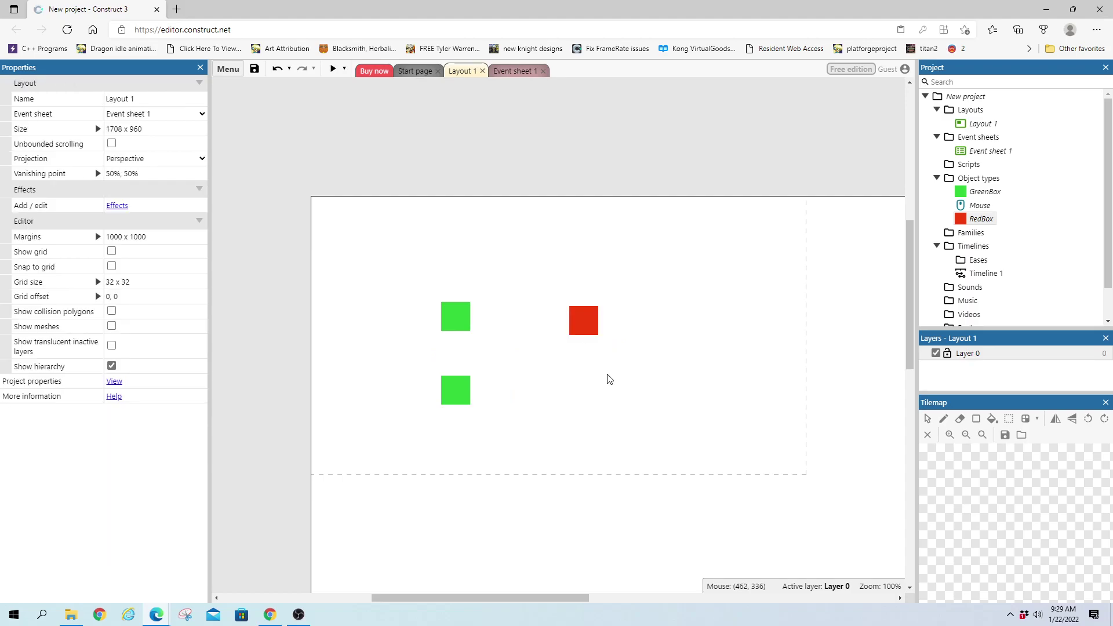
Step: Insert a Text object, then place and resize it on the upper right above the boxes
click(461, 326)
click(587, 339)
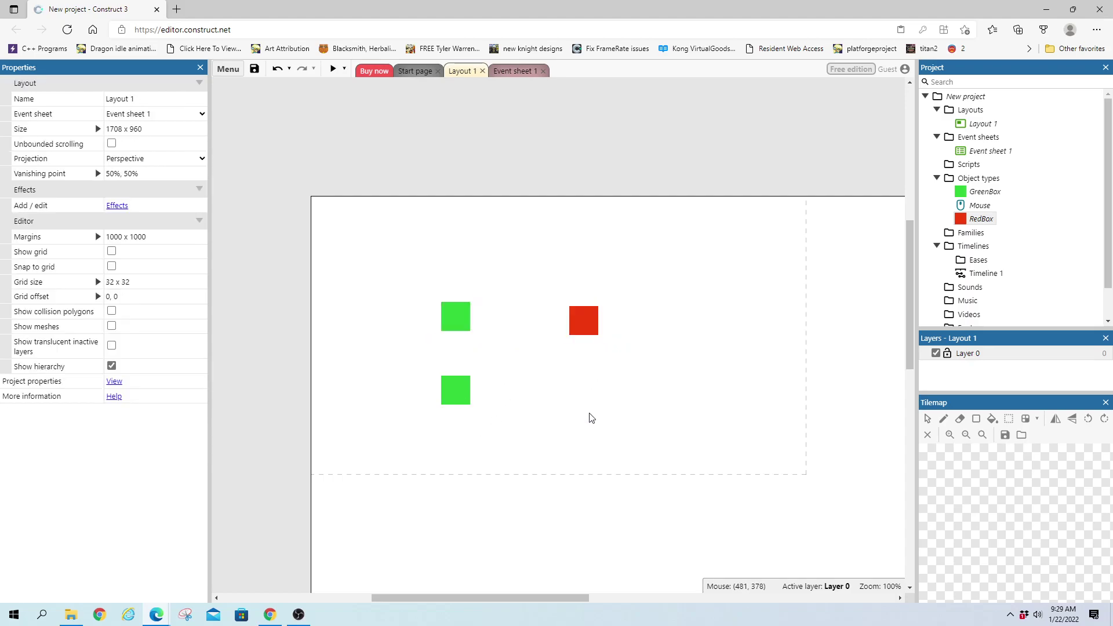
double_click(691, 272)
text(text)
key(Down)
key(Return)
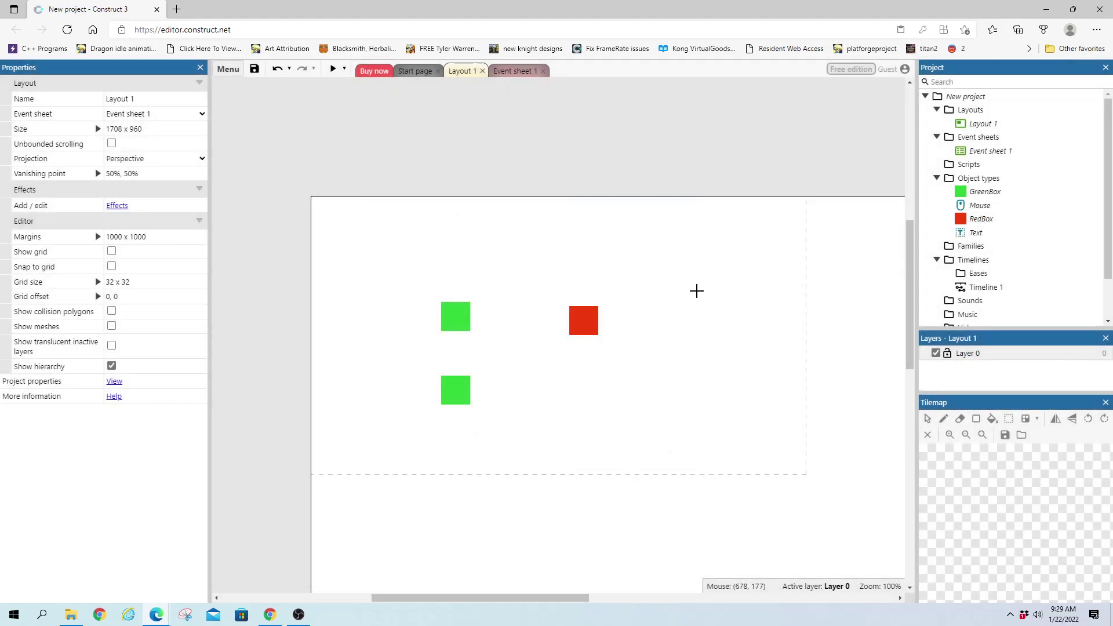
click(696, 291)
drag(696, 287, 680, 240)
drag(766, 257, 803, 460)
drag(755, 409, 727, 409)
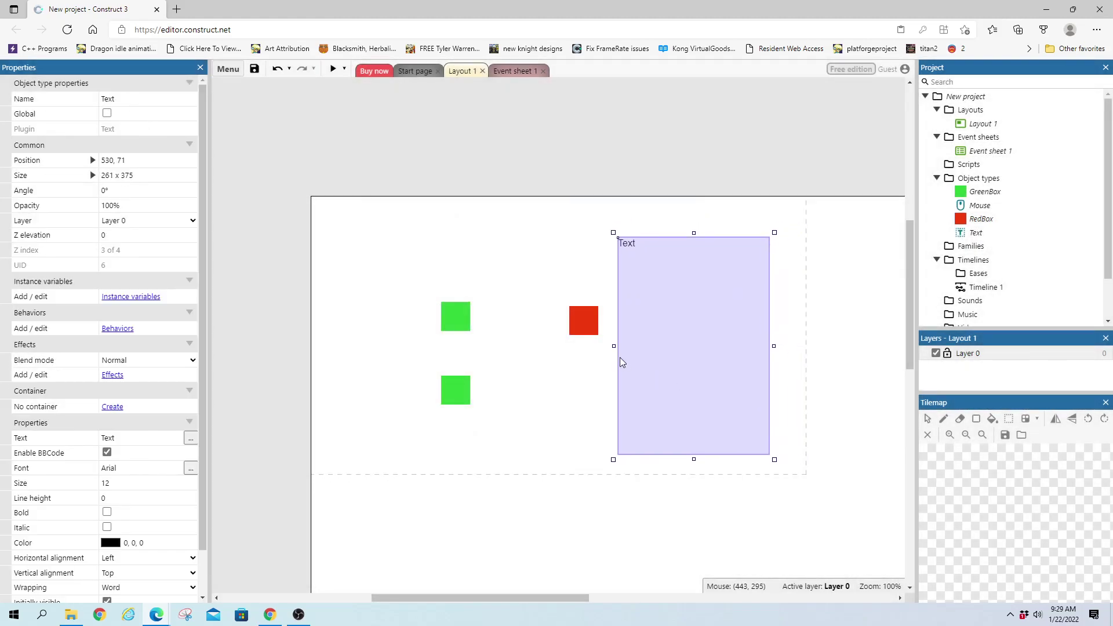
Step: Move the RedBox left to 426, 205
drag(595, 334, 569, 328)
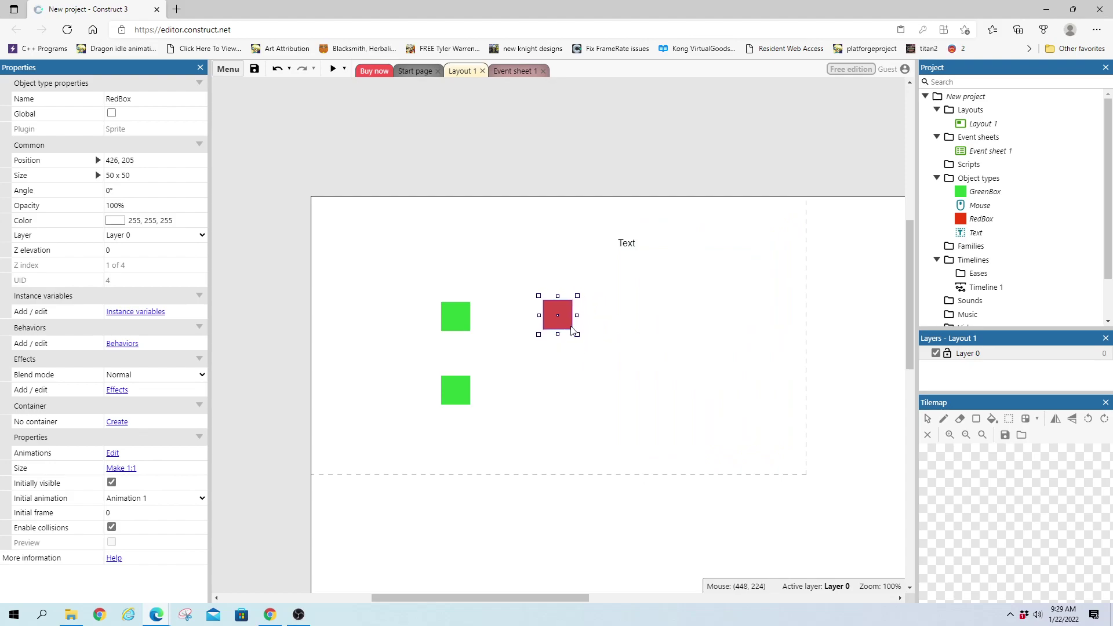
right_click(563, 332)
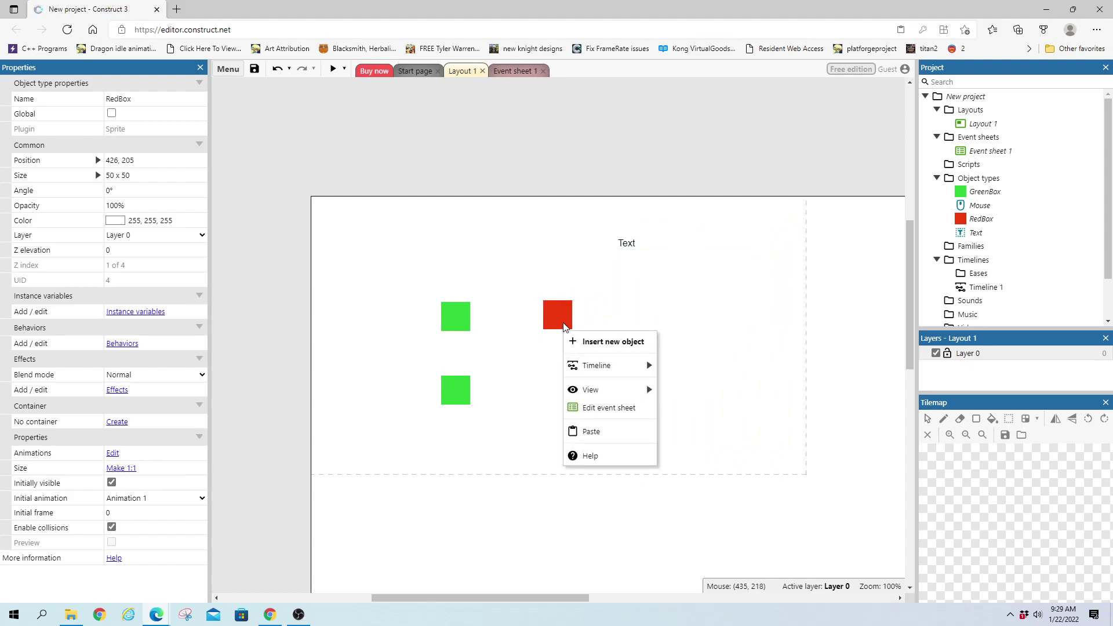
right_click(563, 325)
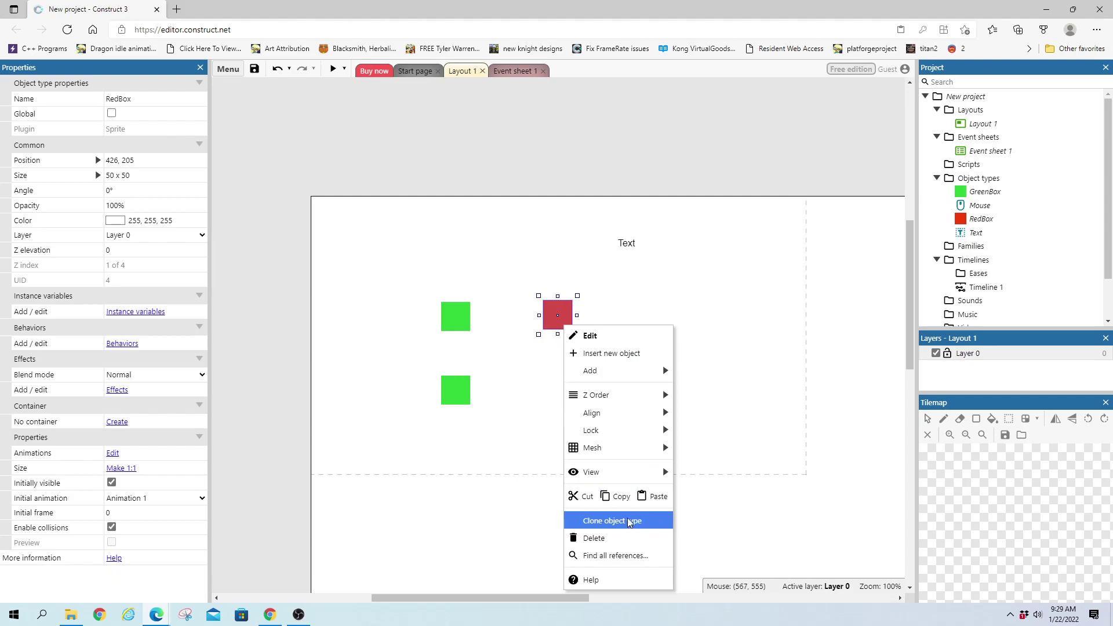
click(453, 328)
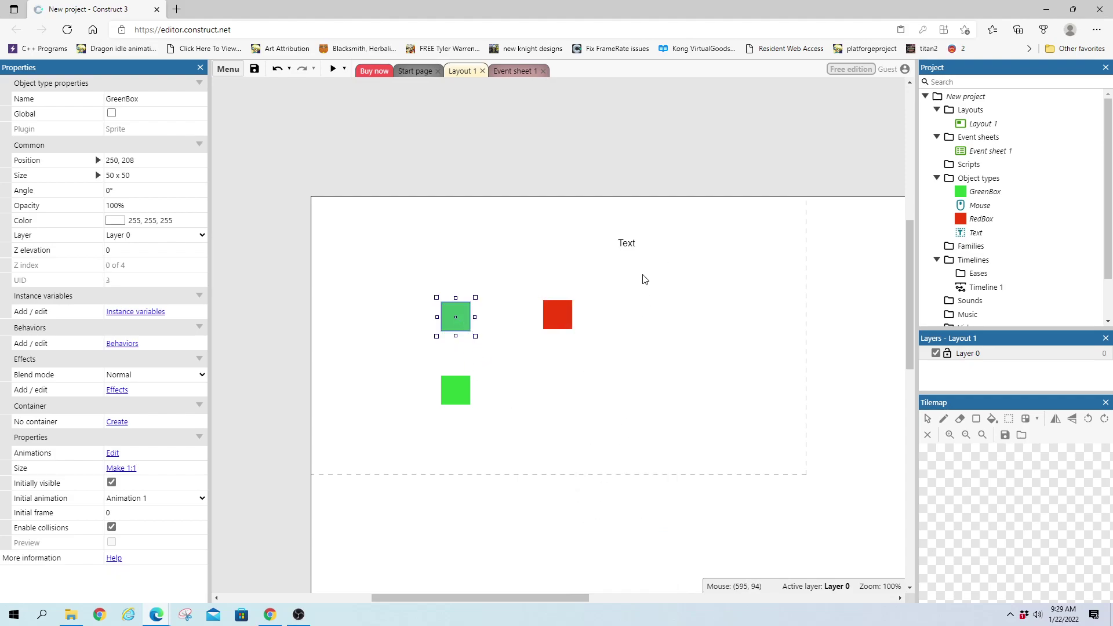
click(552, 209)
Step: In Event sheet 1, add a Mouse 'On object clicked' condition for GreenBox
click(457, 321)
click(515, 71)
click(257, 107)
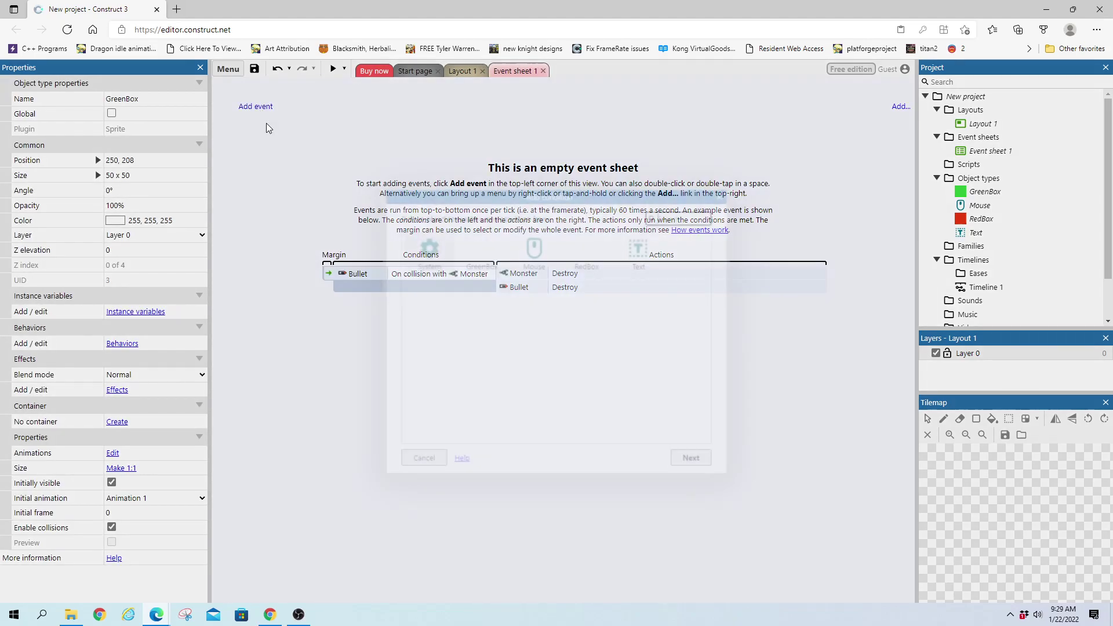
double_click(534, 248)
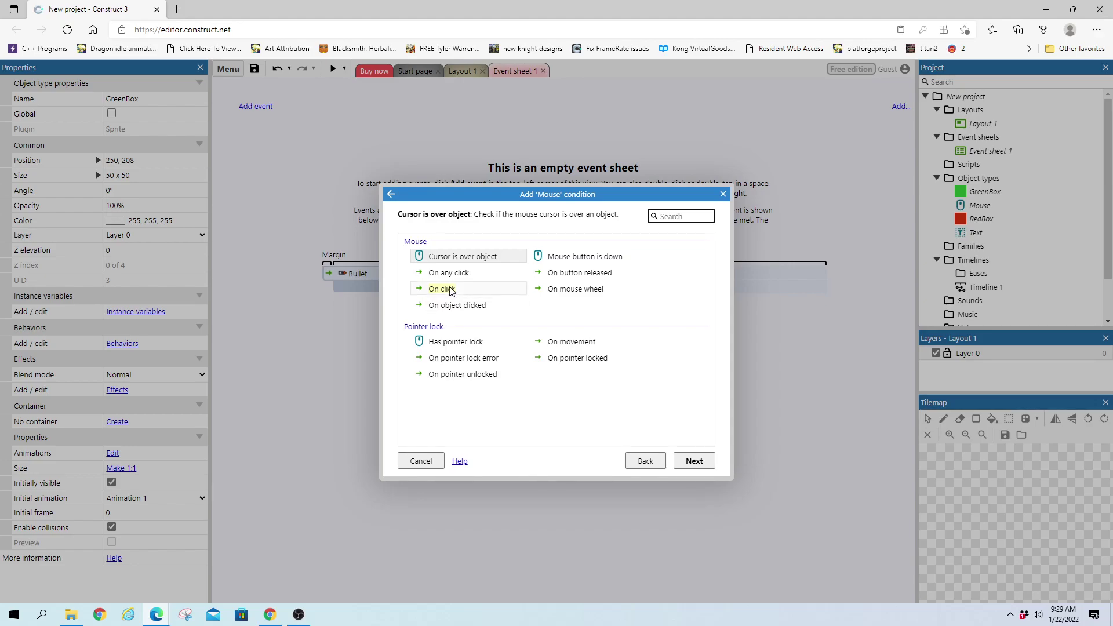
double_click(457, 305)
click(609, 343)
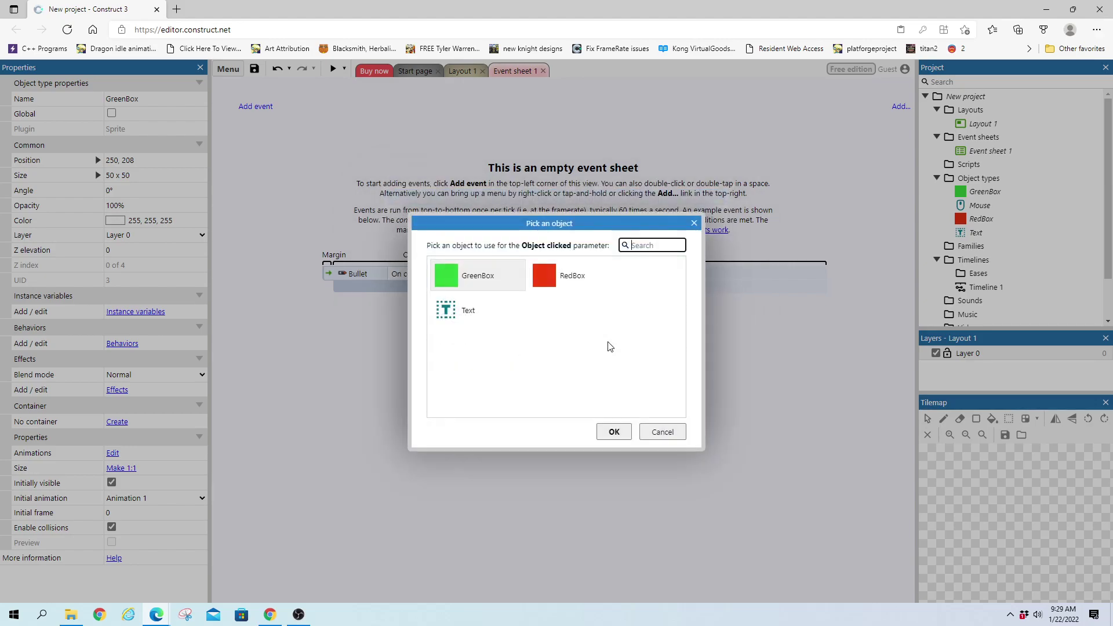
double_click(467, 275)
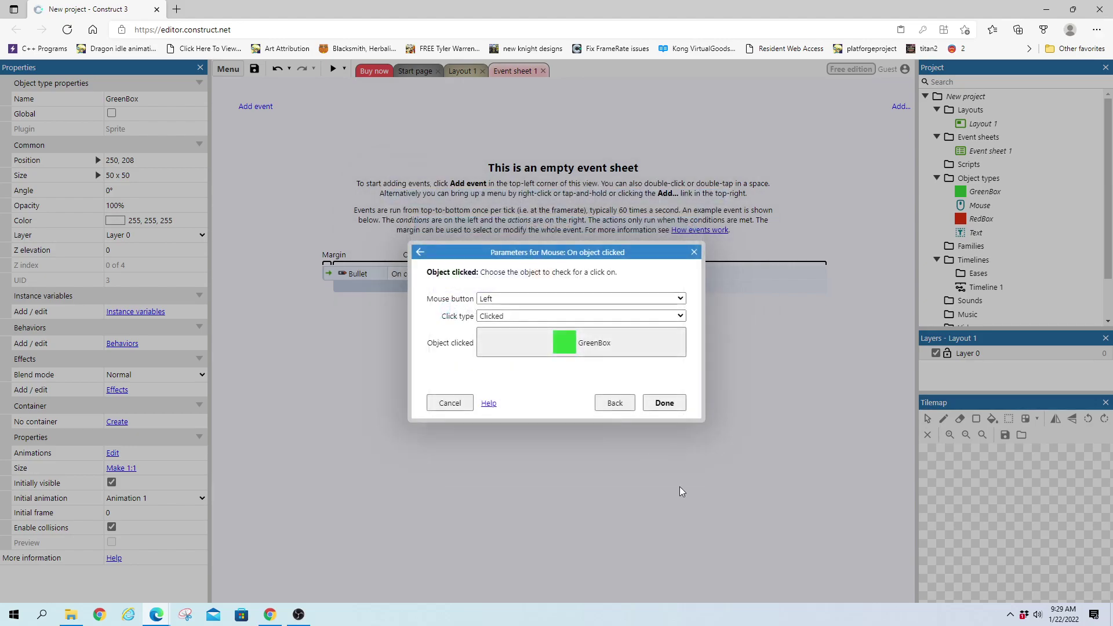
click(664, 403)
Step: Add a Text 'Set text' action: "Your last click was on a green box"
click(429, 89)
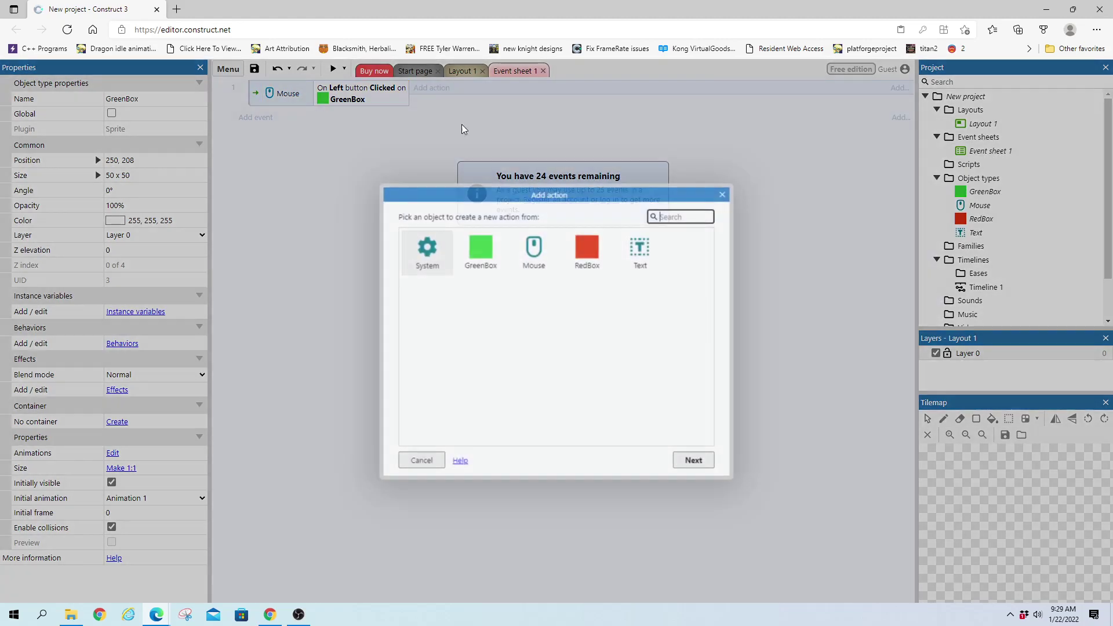
double_click(637, 253)
text(text)
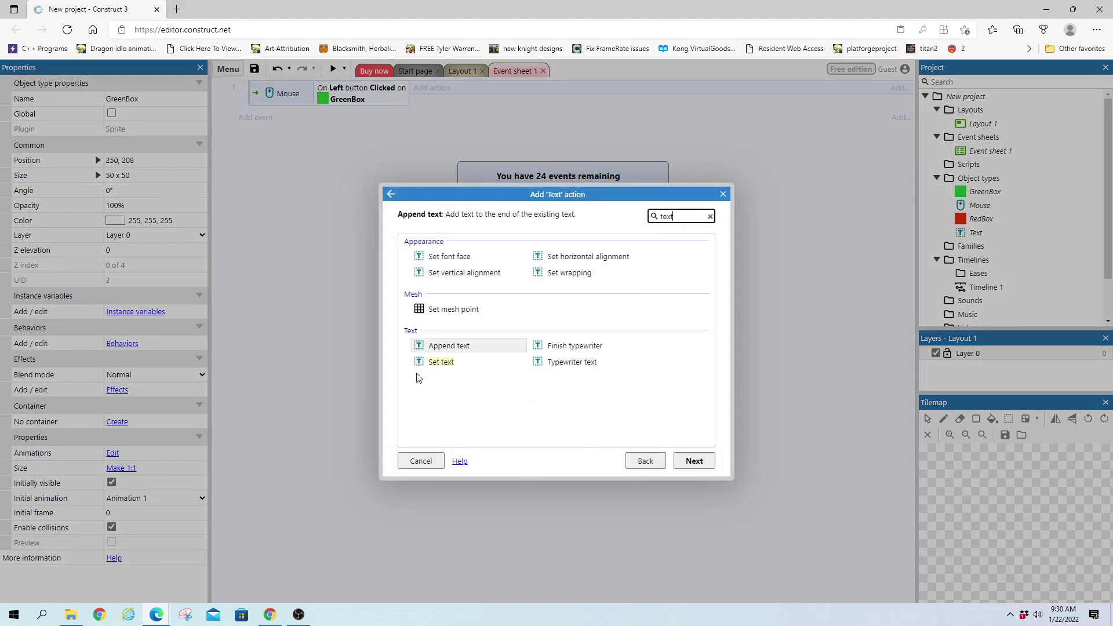
double_click(440, 362)
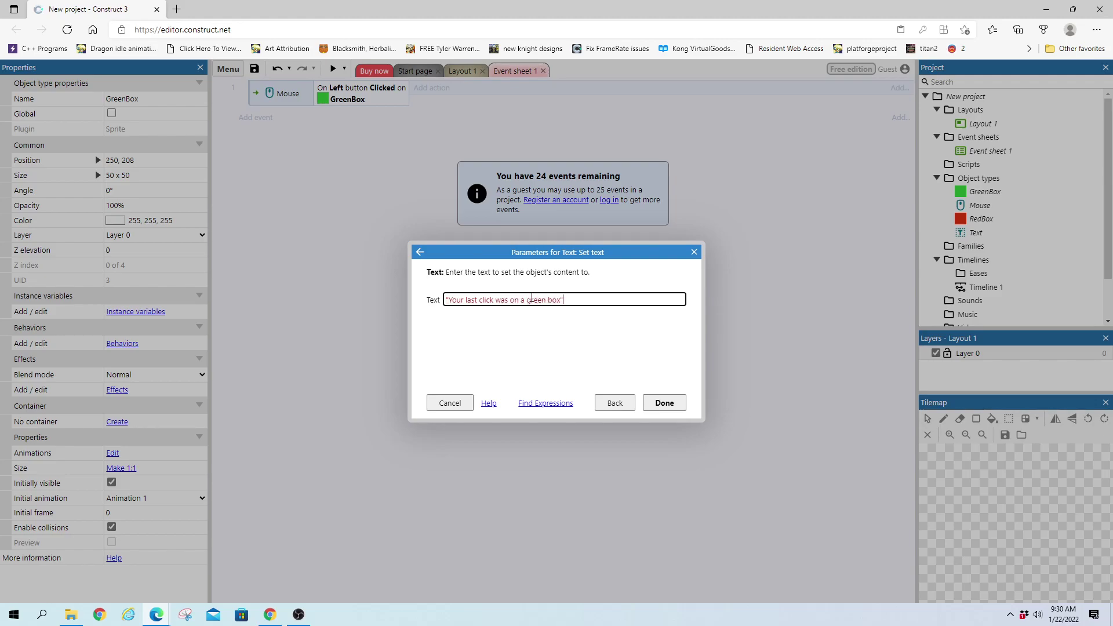
click(661, 403)
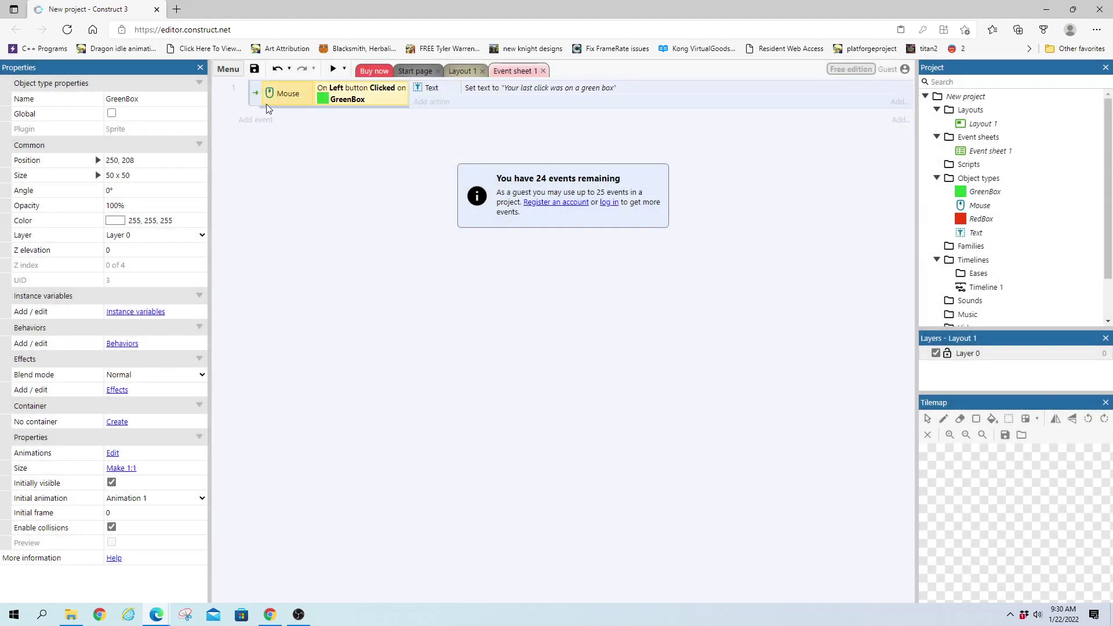
Step: Duplicate event 1 and change its click condition object to RedBox
click(256, 105)
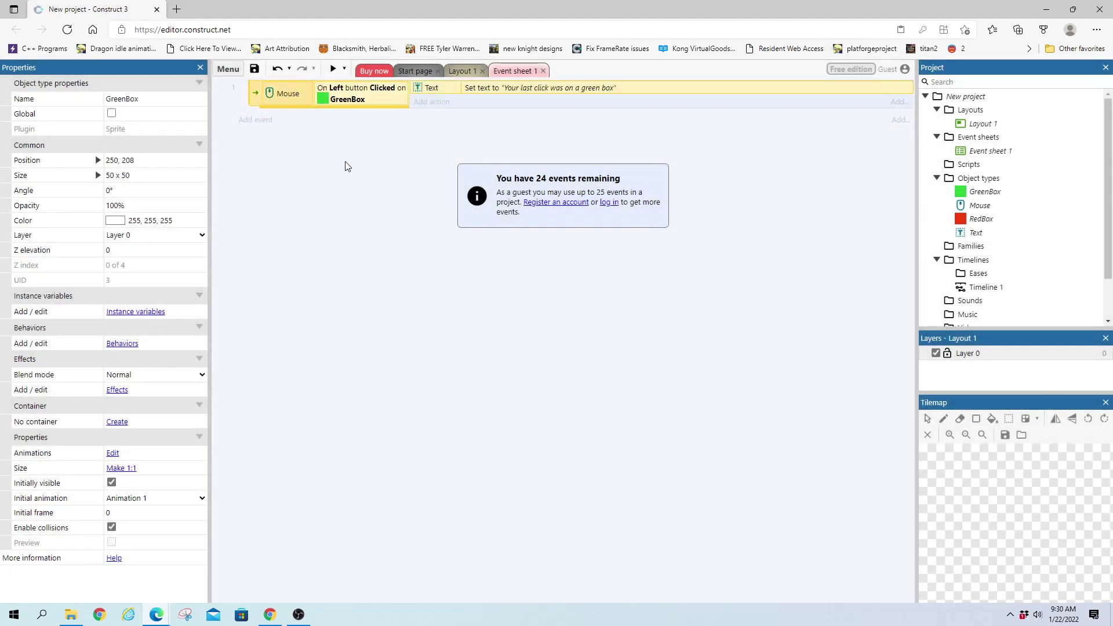
key(ctrl+c)
key(ctrl+v)
double_click(352, 127)
click(615, 345)
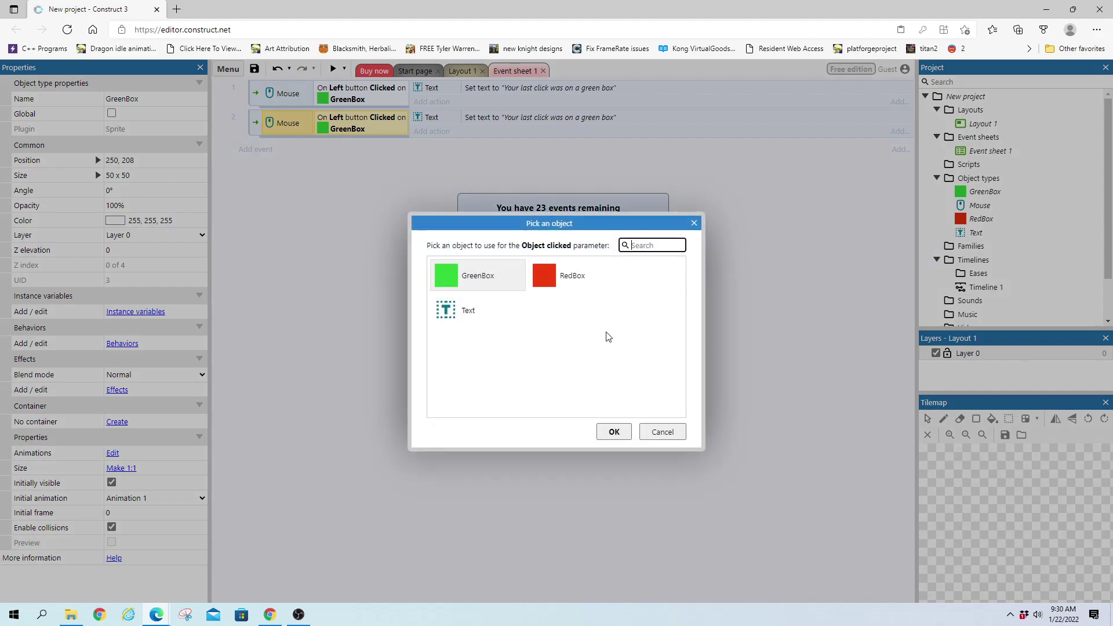
click(571, 266)
click(664, 404)
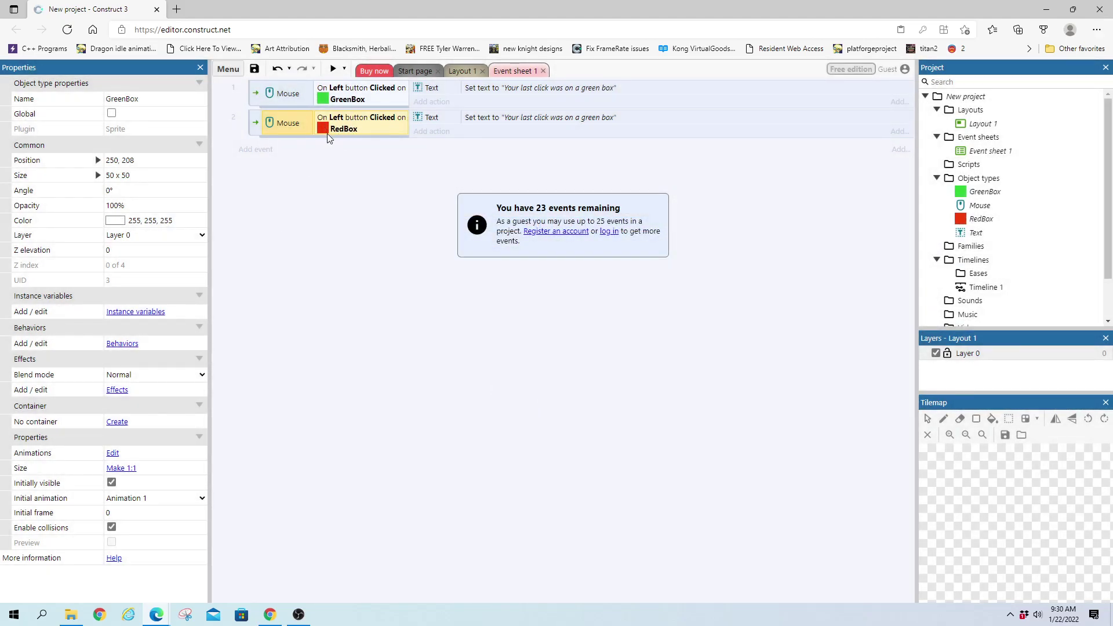
Step: Change the copy's Set text to "Your last click was on a " & RedBox.ObjectTypeName
double_click(547, 118)
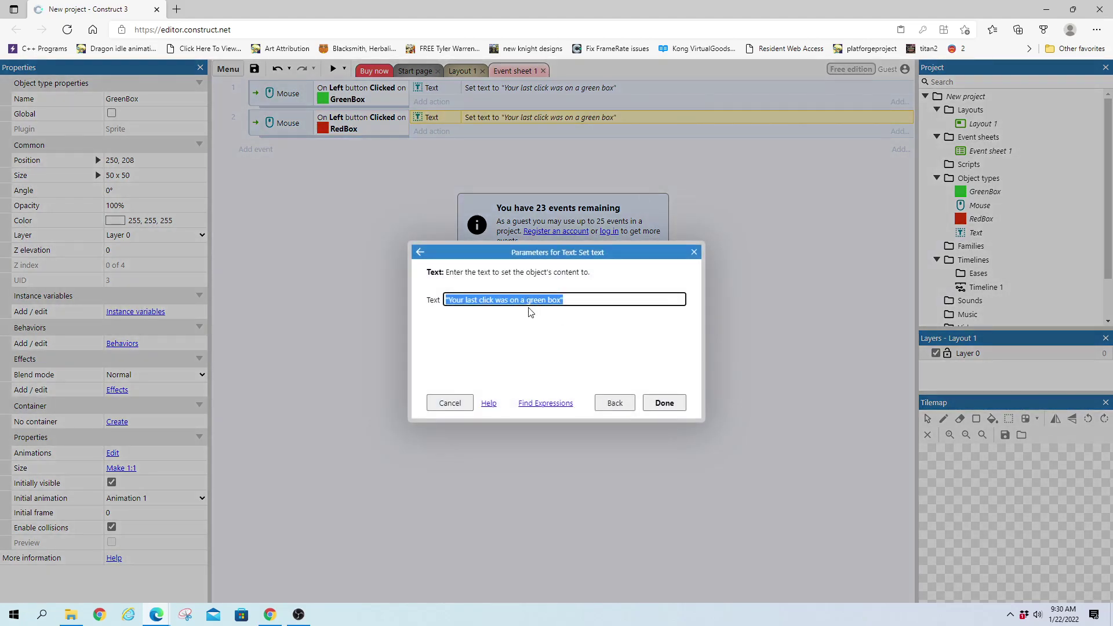
click(537, 313)
drag(527, 308, 606, 312)
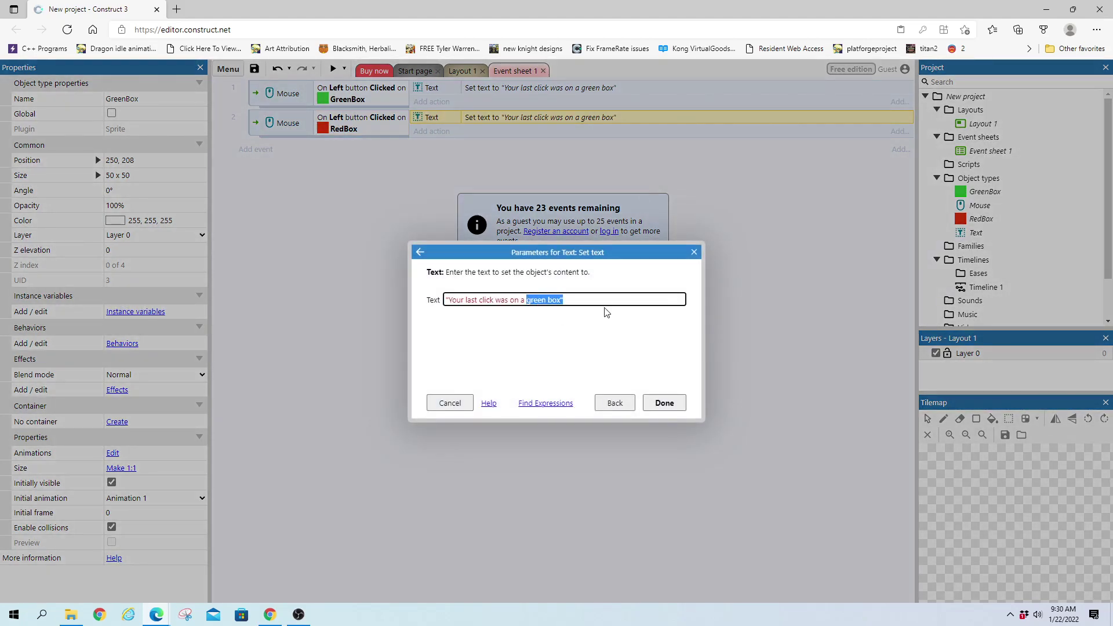
key(BackSpace)
text(red)
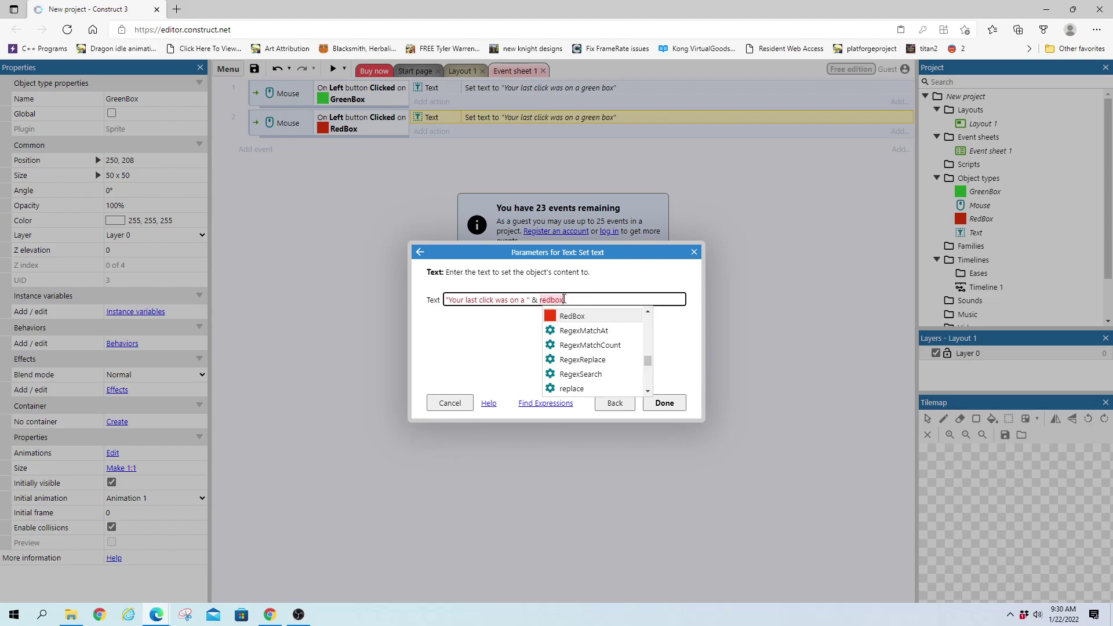
text(box)
key(Tab)
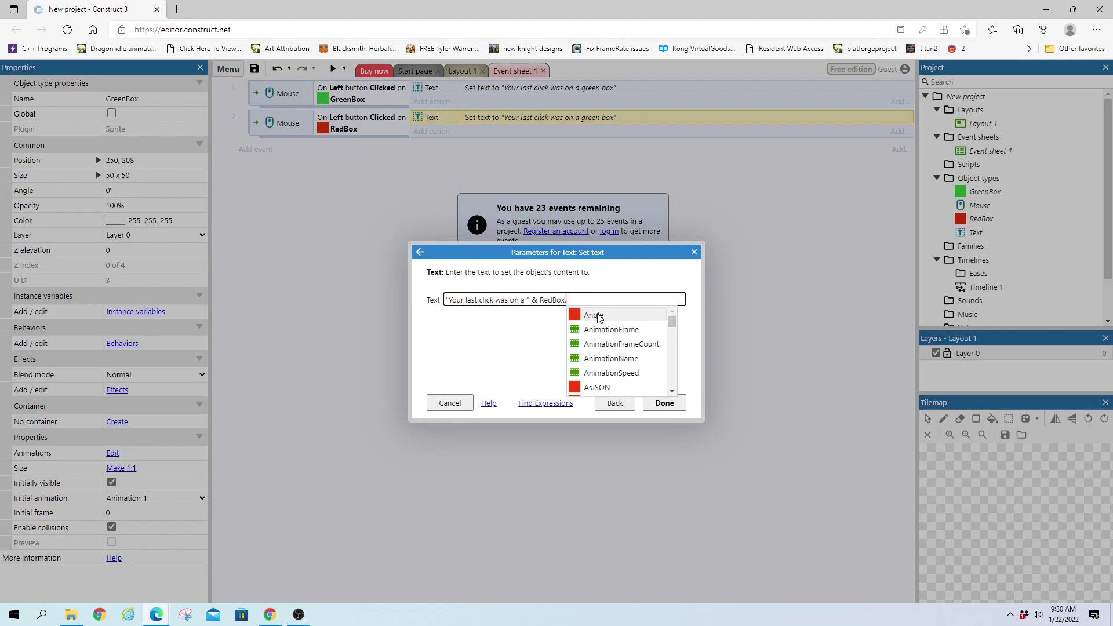
scroll(655, 347, down, 8)
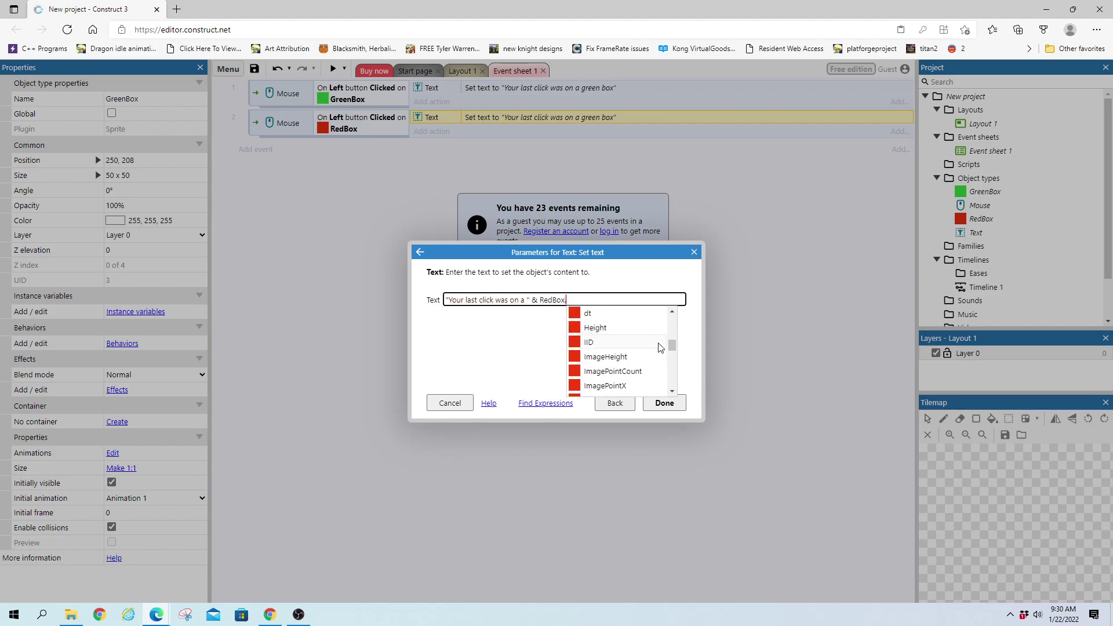
scroll(655, 351, down, 3)
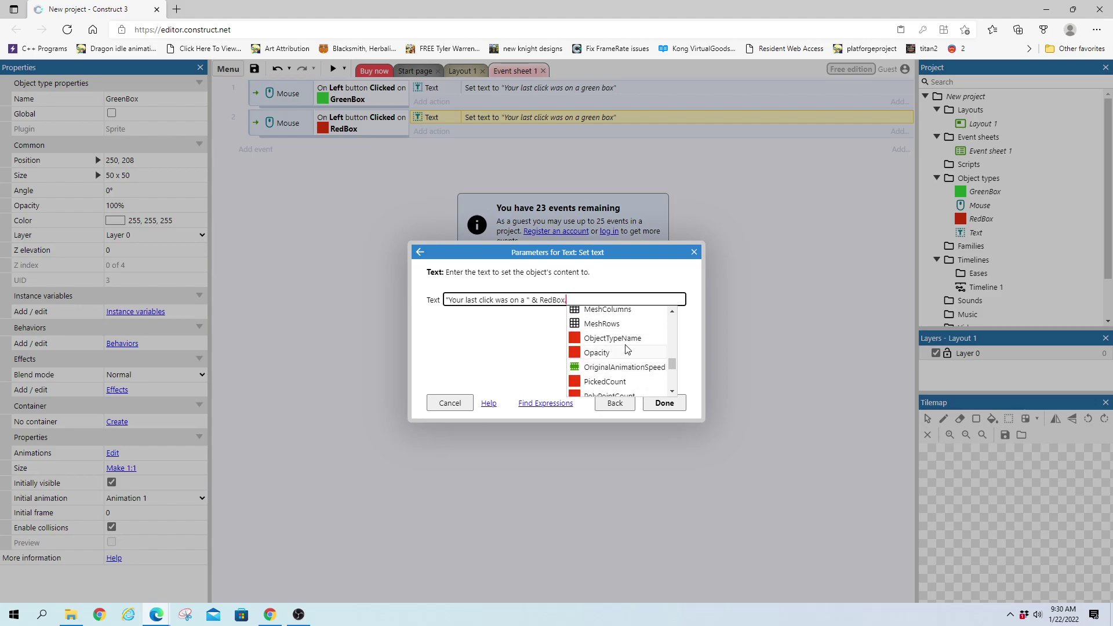
click(591, 338)
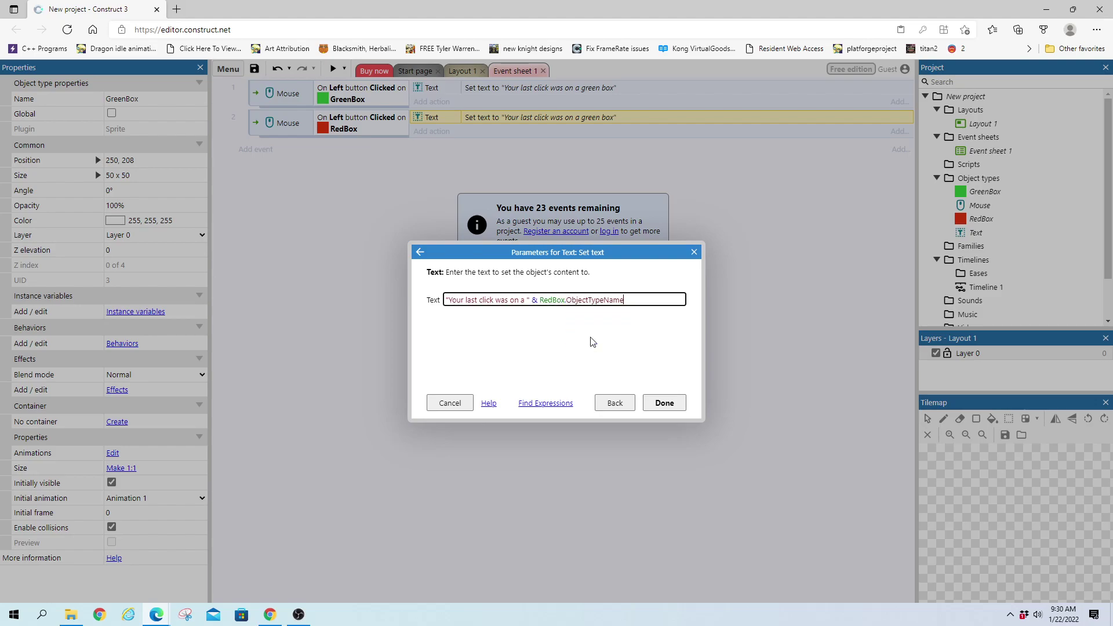
click(665, 403)
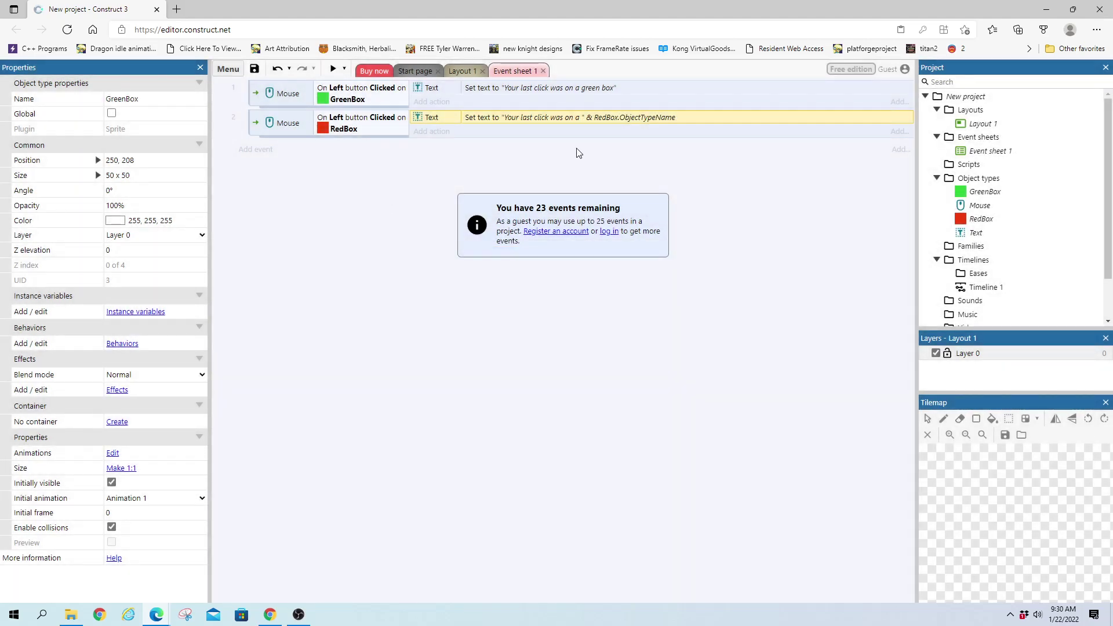
click(333, 68)
click(460, 319)
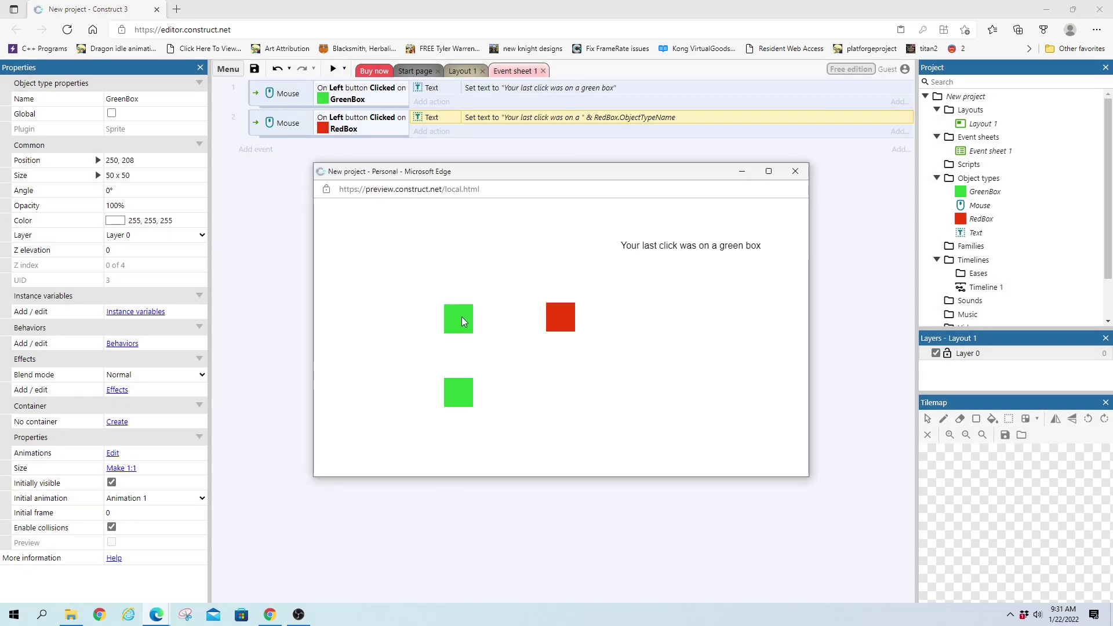
click(561, 322)
Step: Close the preview and select the red box on Layout 1
click(795, 171)
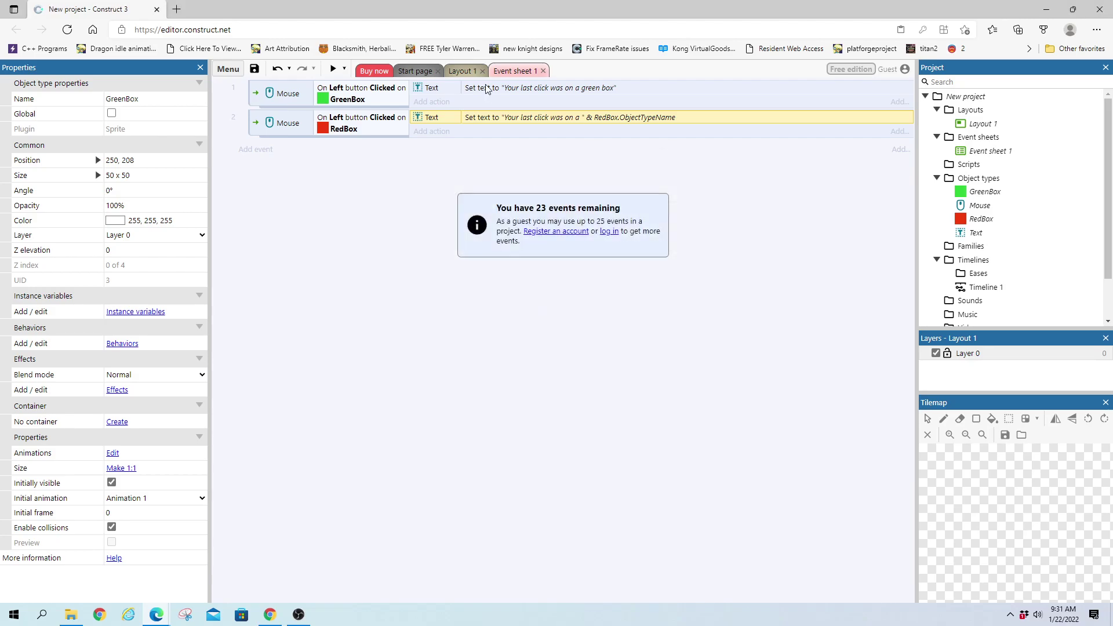
click(463, 71)
click(557, 316)
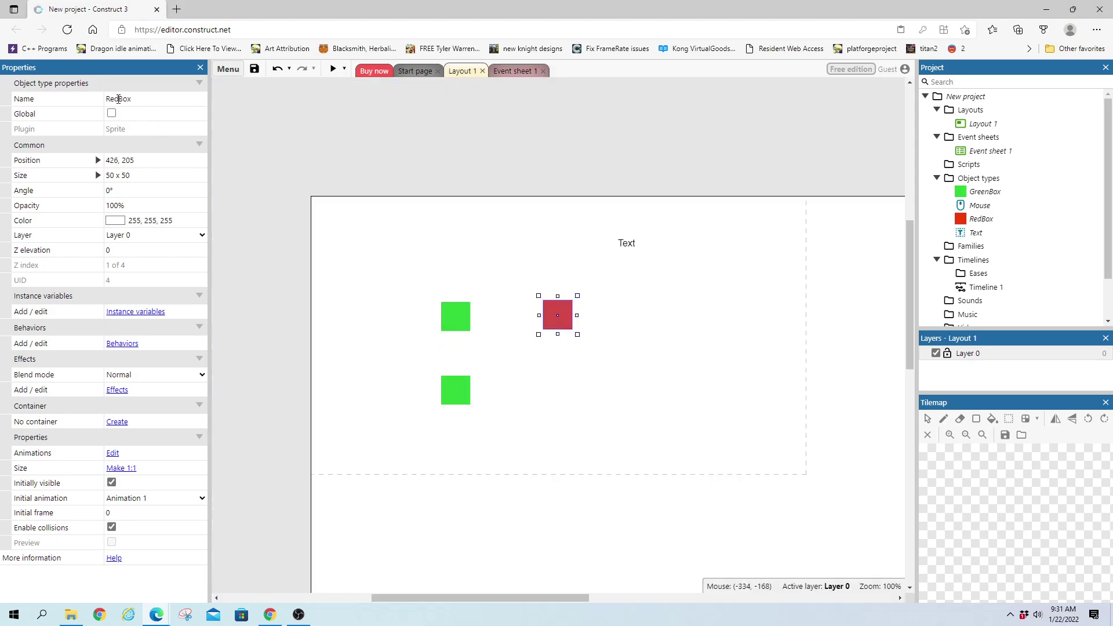
Step: Try renaming the red box to 'Red Box'; the space is stripped, so it stays RedBox
click(118, 98)
key(BackSpace)
key(F11)
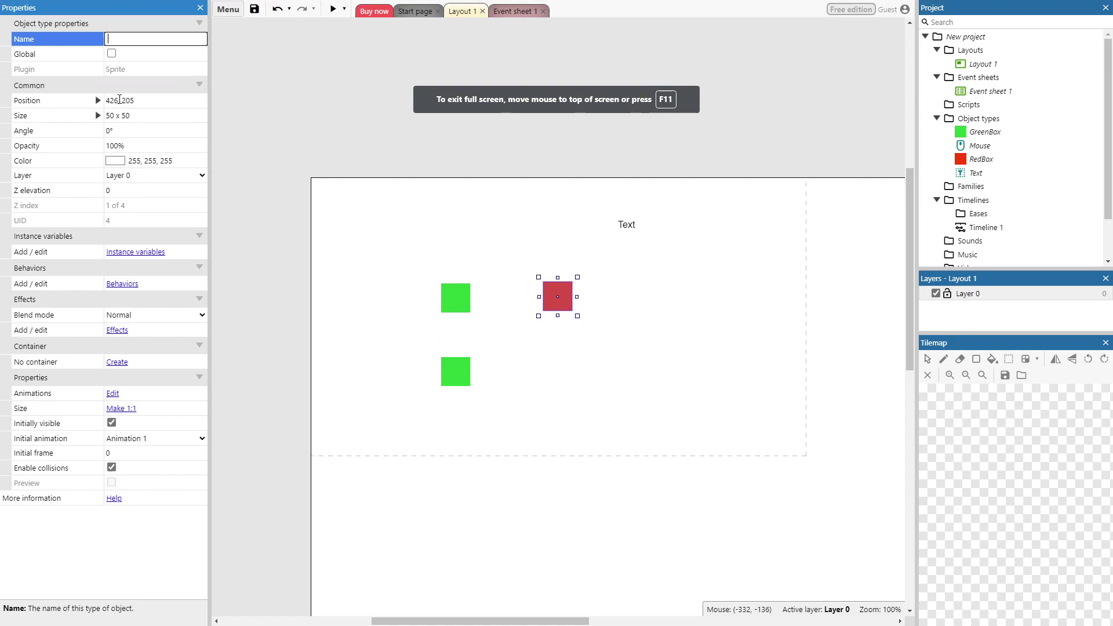
text(Red Box)
key(Tab)
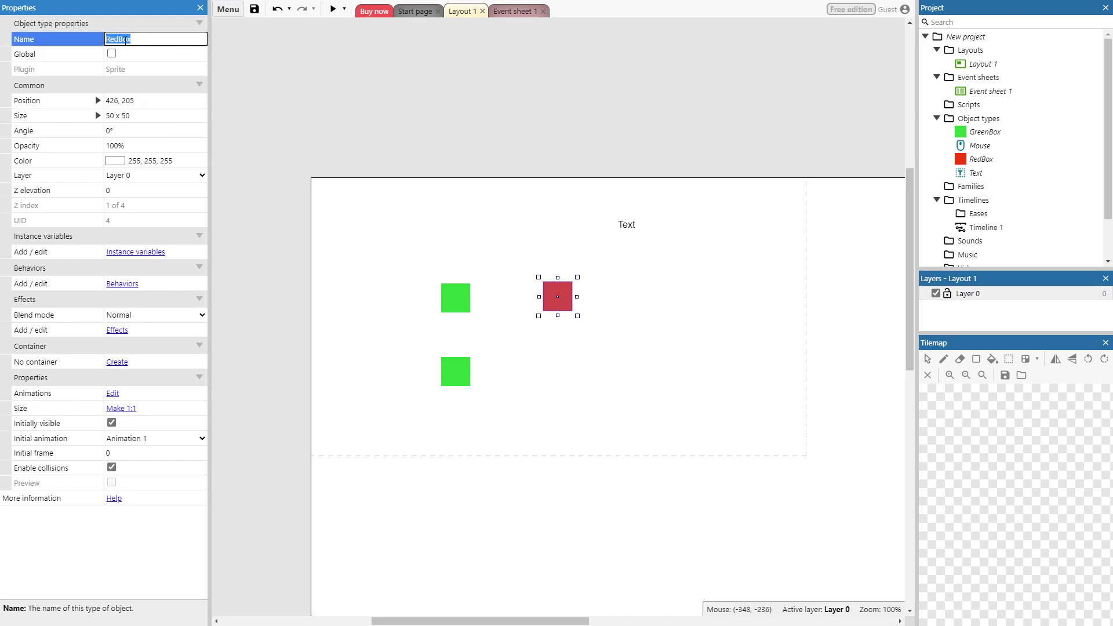
click(325, 141)
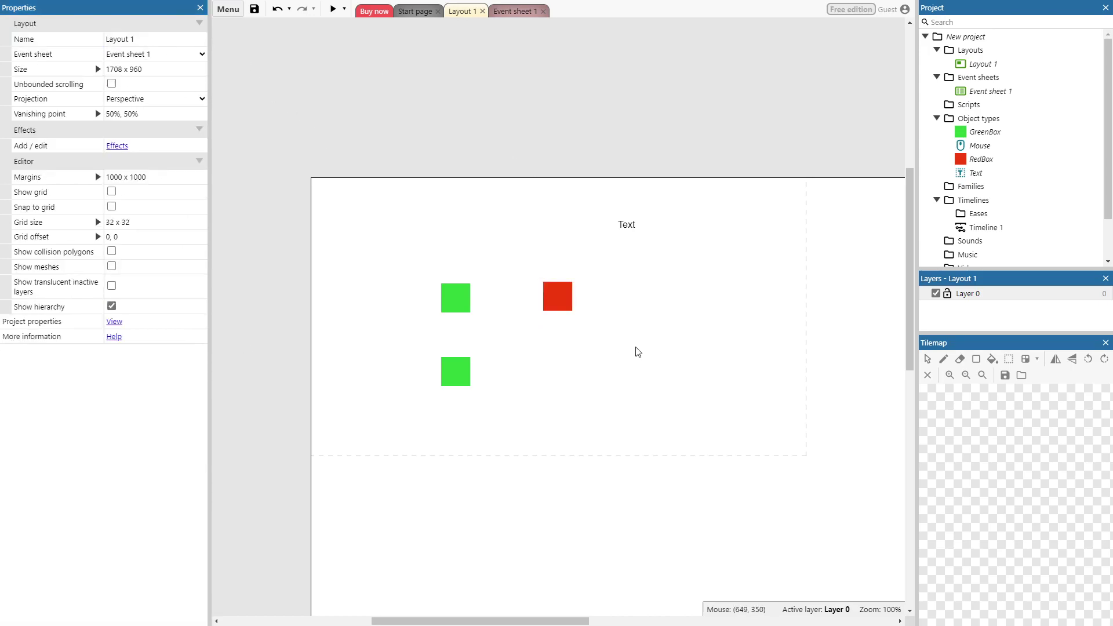
Step: Inspect the red box and the lower green box on the layout
click(548, 306)
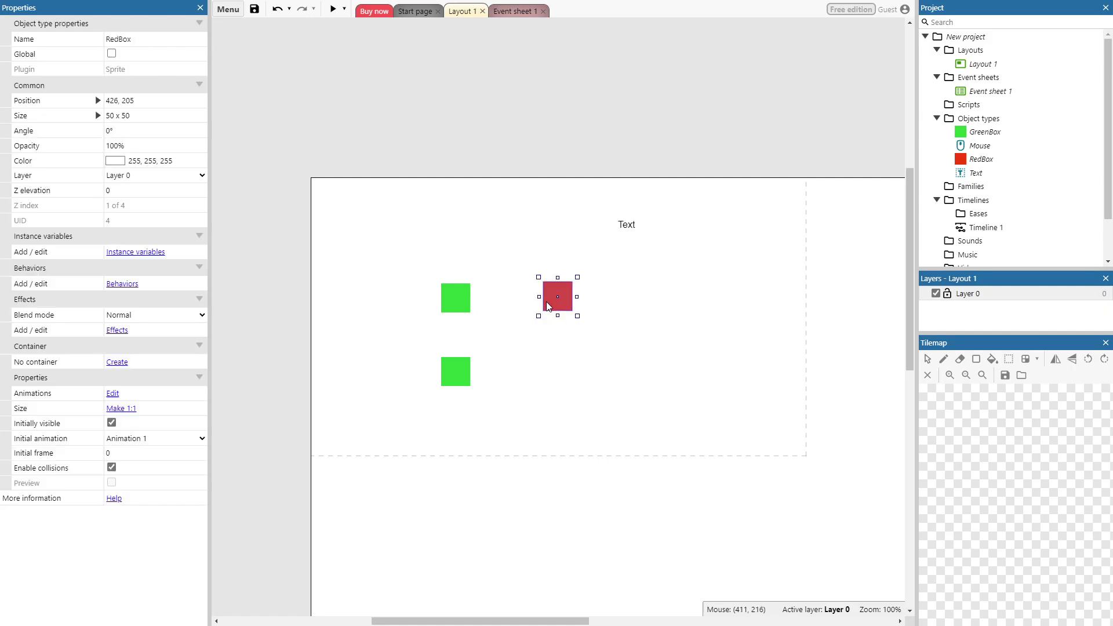
click(456, 373)
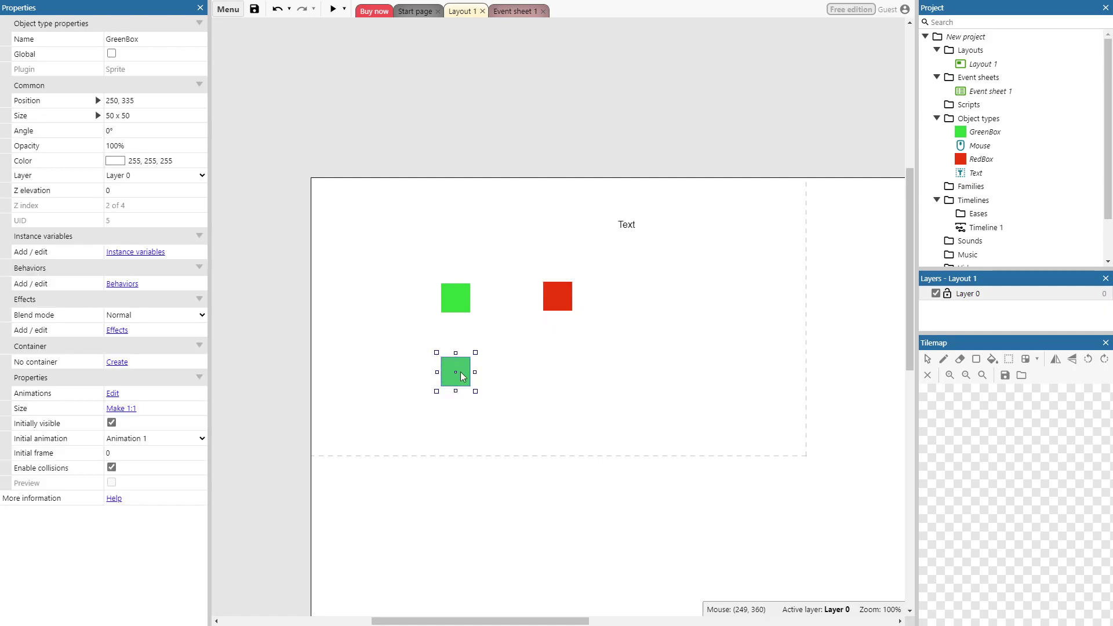
click(516, 71)
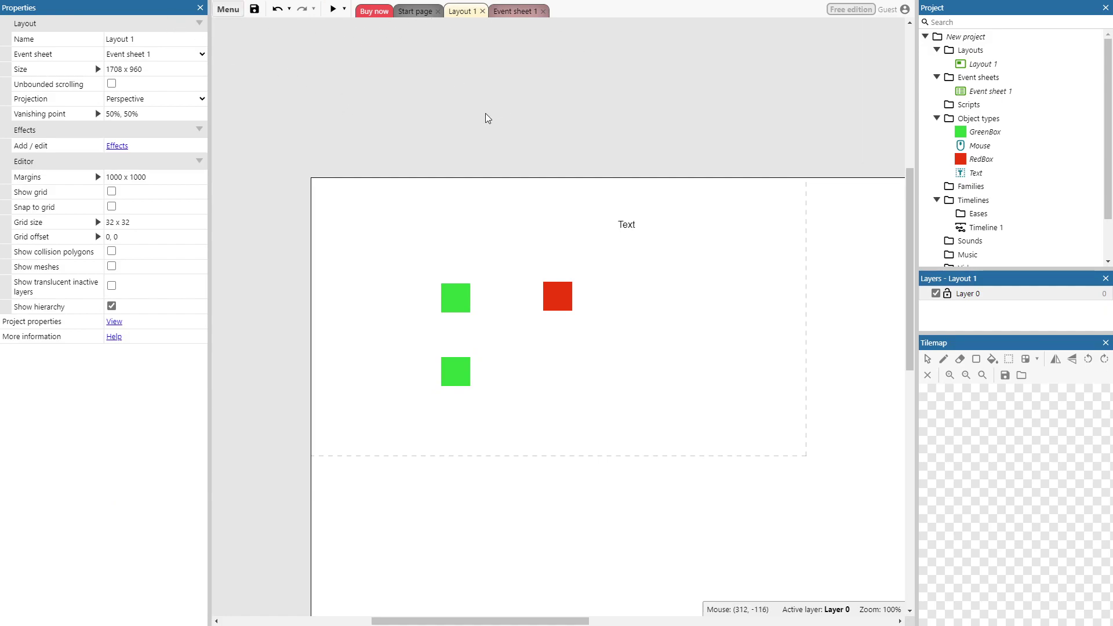
Step: Preview the layout, click the green and red boxes to check their messages, then return to Event sheet 1
click(333, 9)
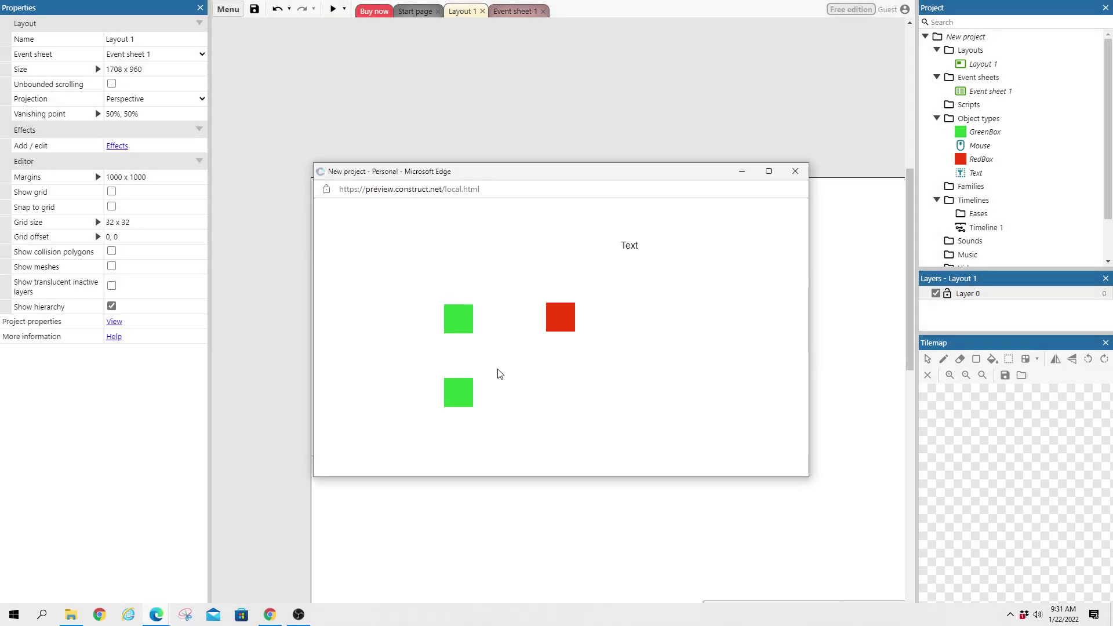
click(464, 397)
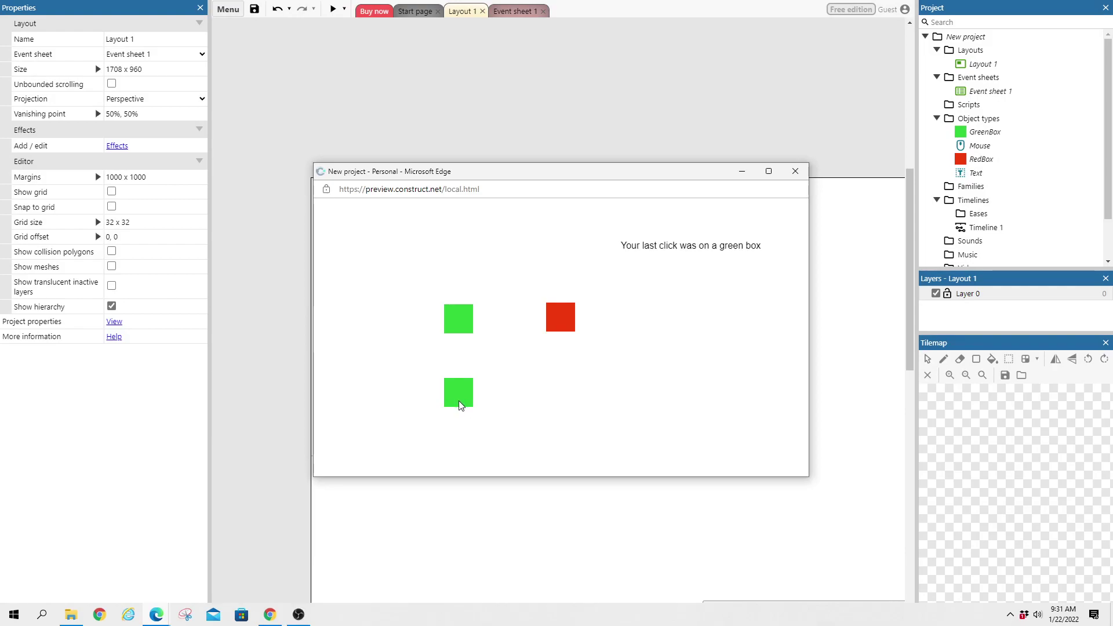
click(548, 326)
click(465, 402)
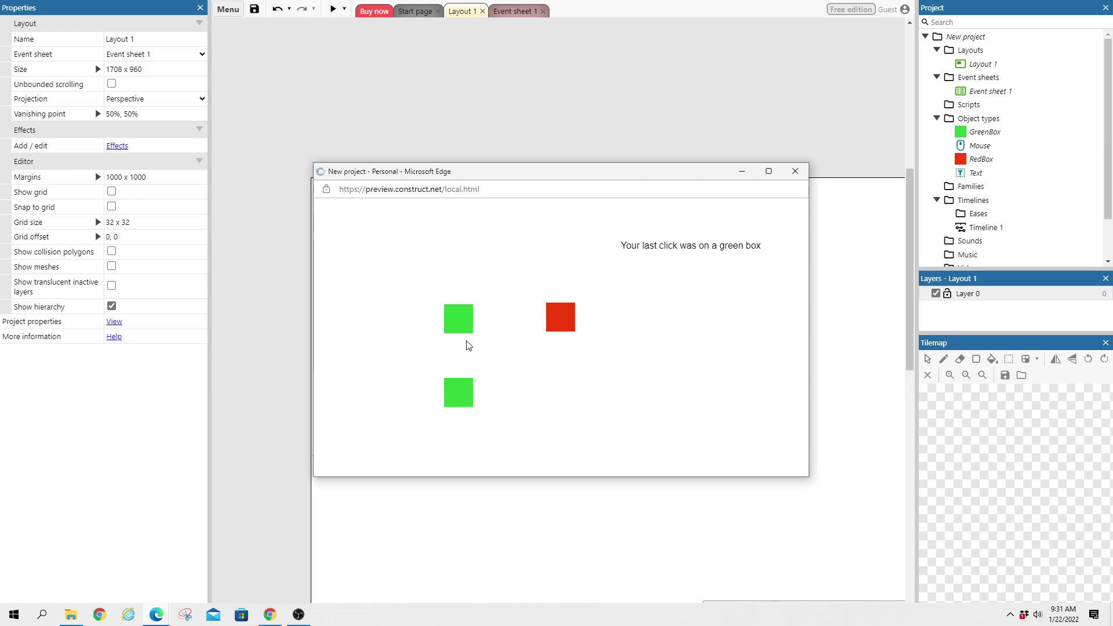
click(795, 171)
click(519, 13)
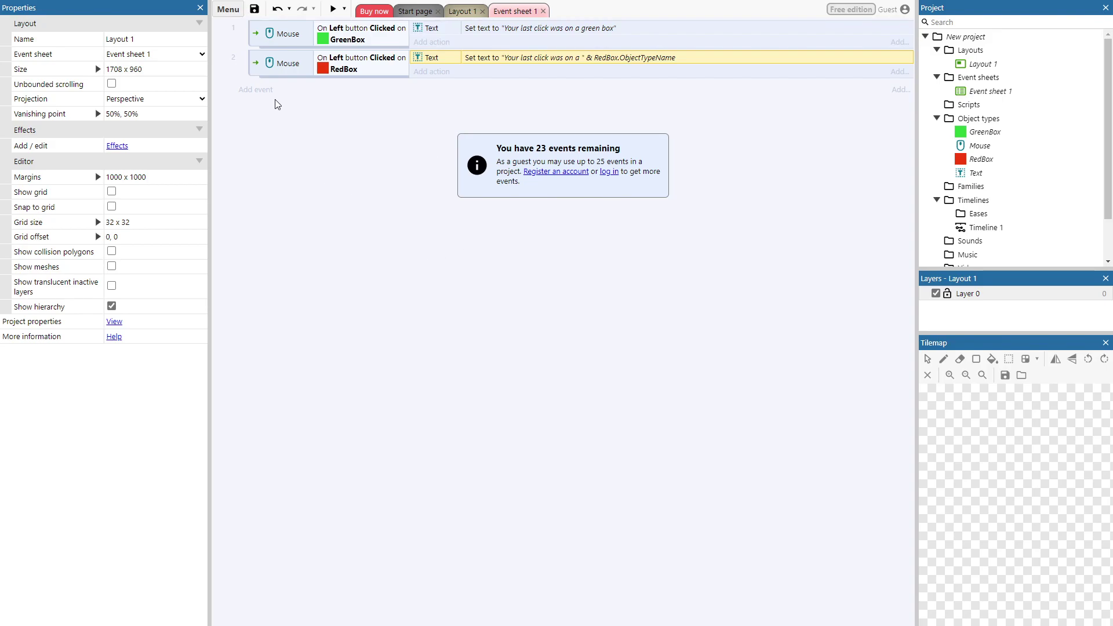
click(256, 89)
click(720, 152)
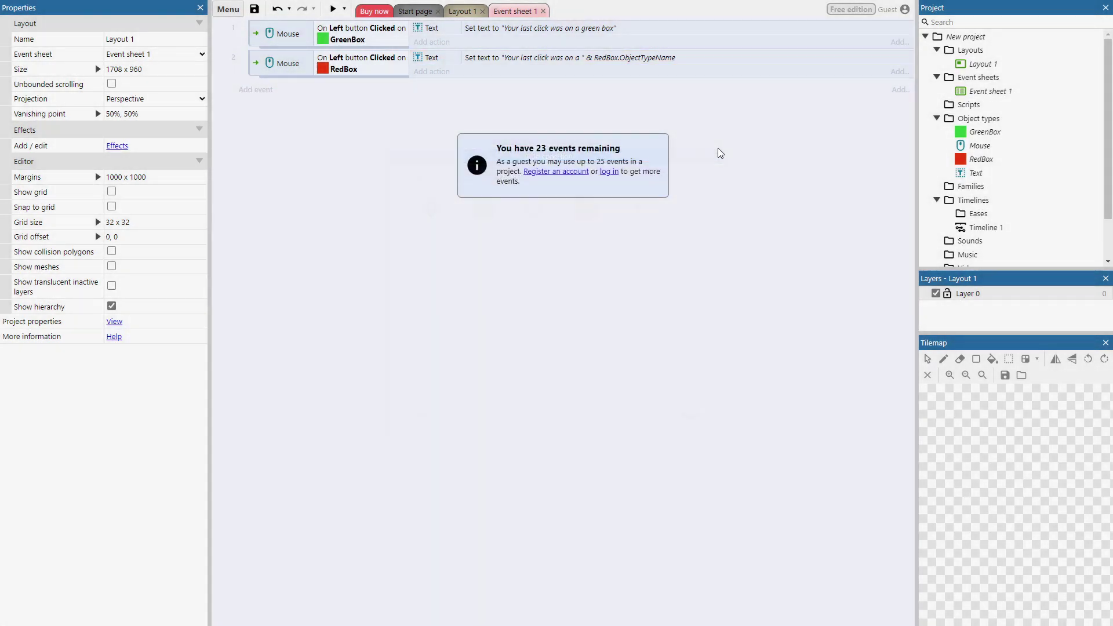
click(256, 44)
drag(255, 51, 259, 75)
right_click(255, 70)
mouse_move(313, 77)
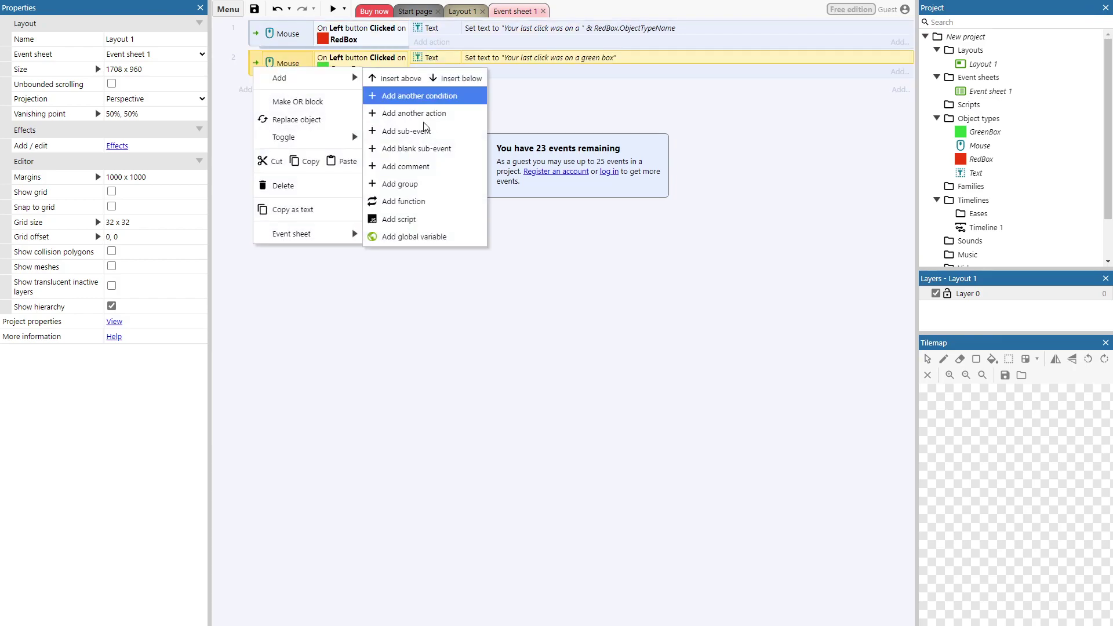
click(426, 145)
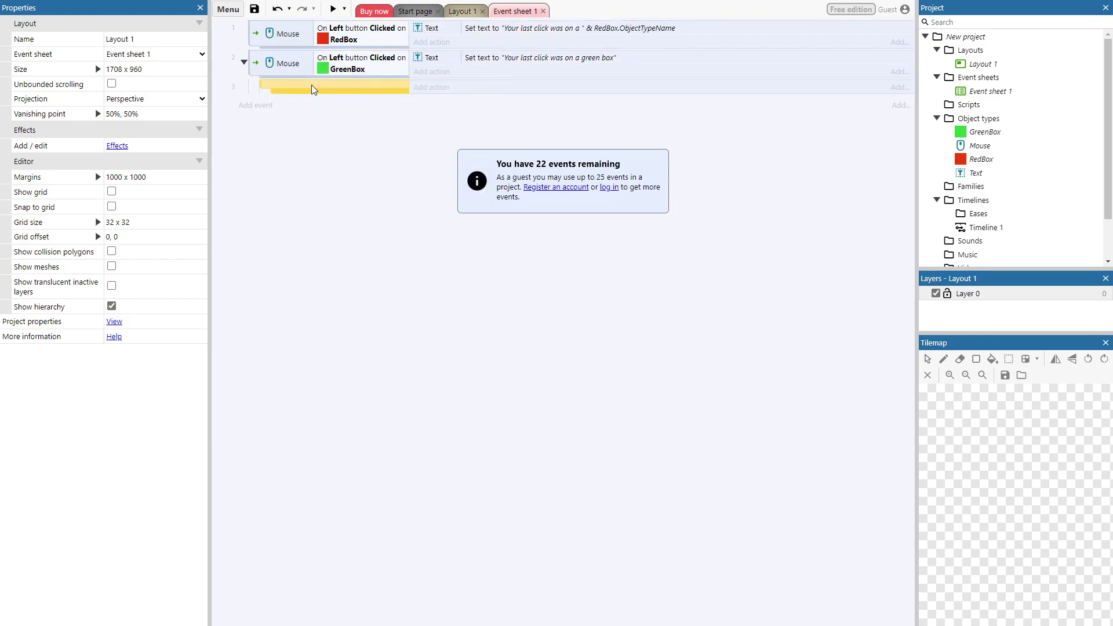
click(465, 11)
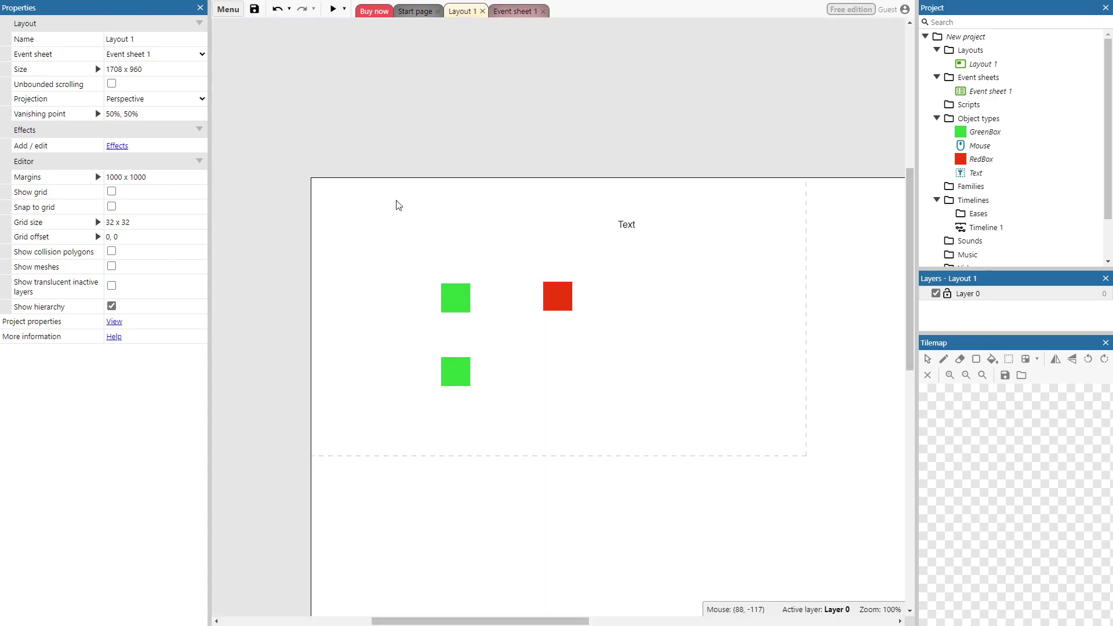
click(457, 303)
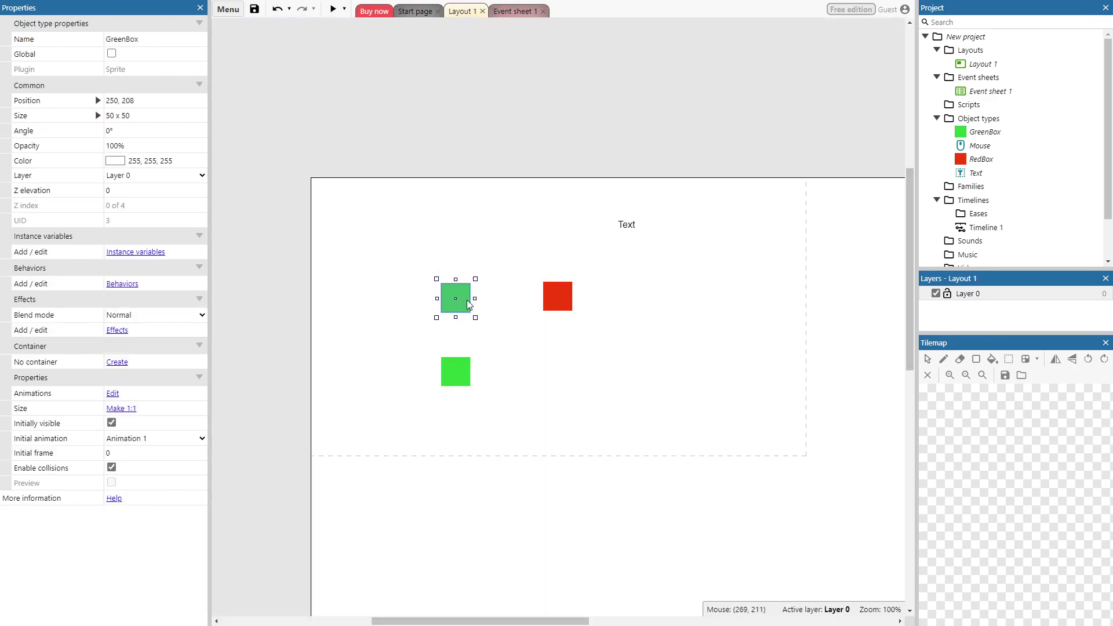
click(456, 374)
click(461, 306)
click(456, 371)
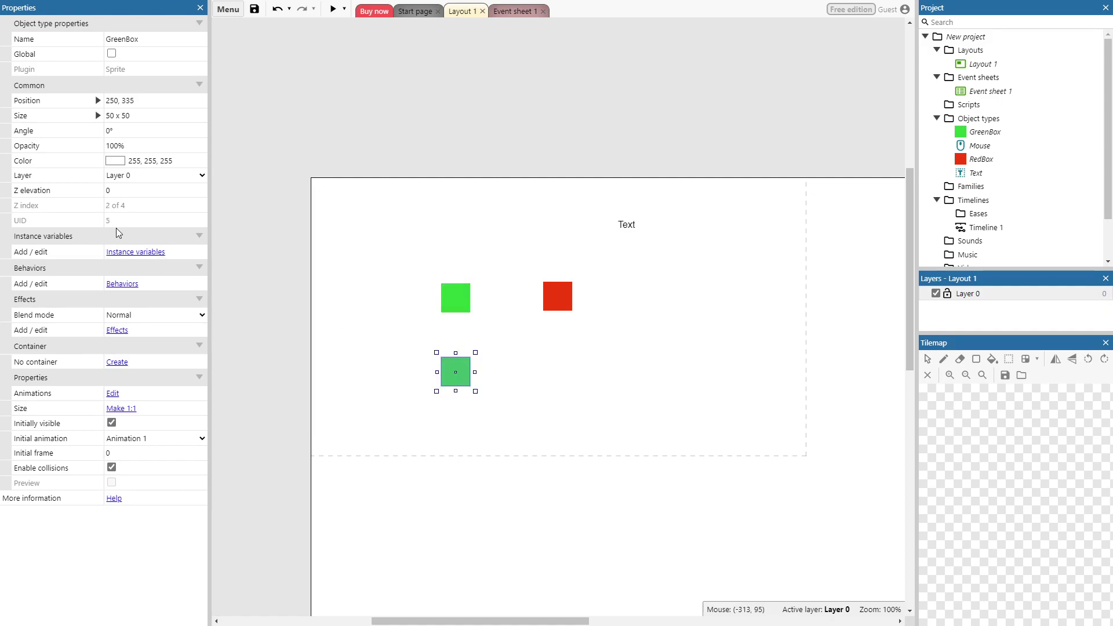
click(469, 308)
click(467, 365)
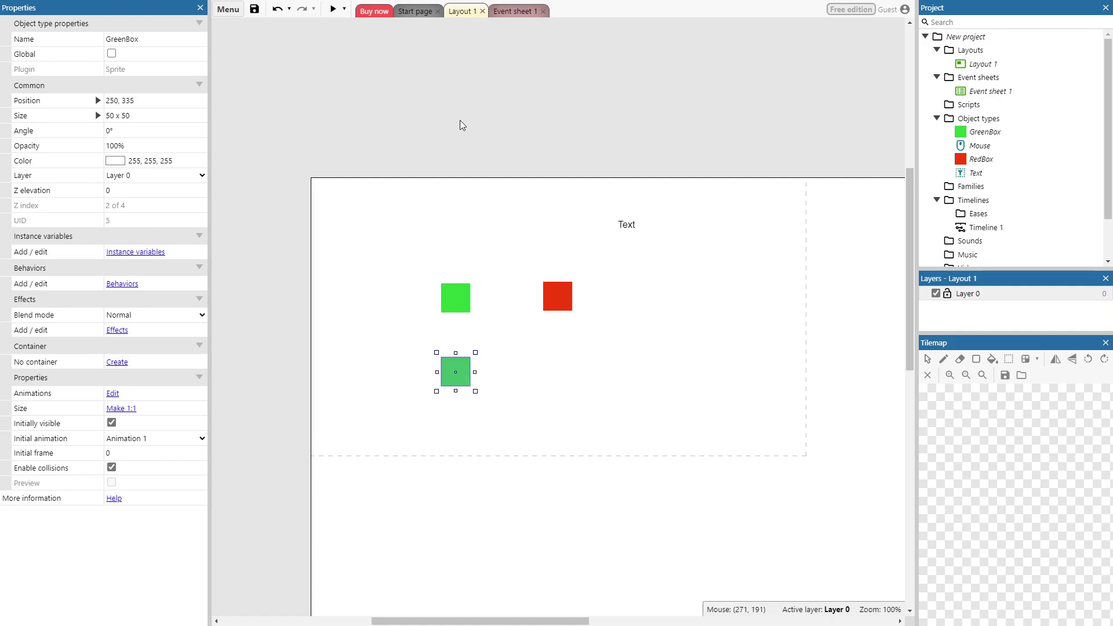
click(520, 11)
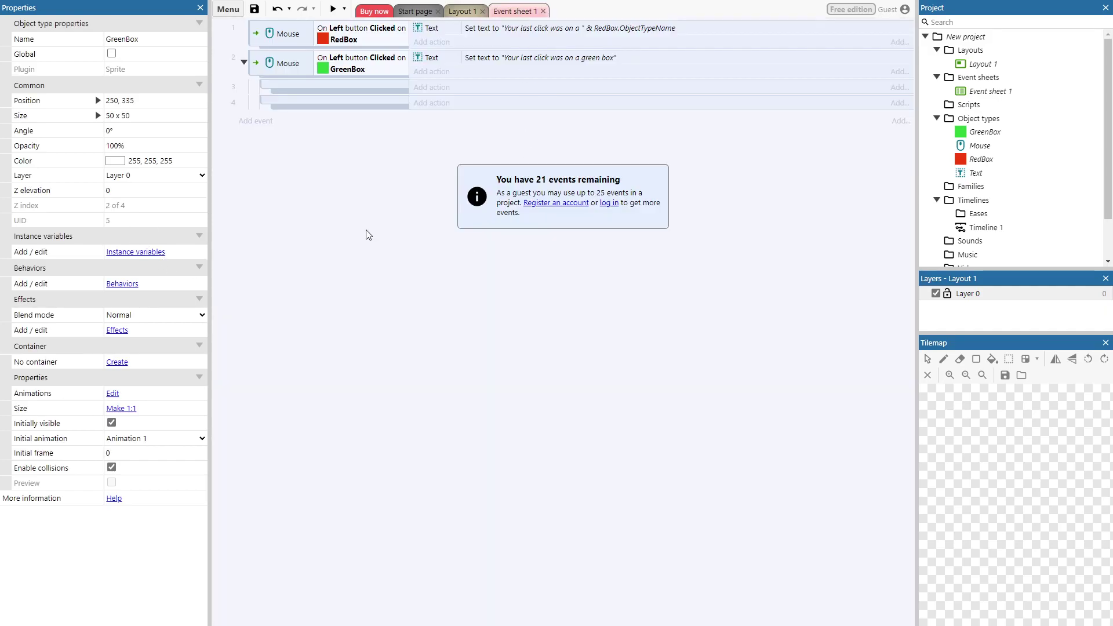
click(461, 11)
click(522, 12)
Step: Add a GreenBox 'Pick by unique ID' condition with UID 3 to the first sub-event
double_click(320, 85)
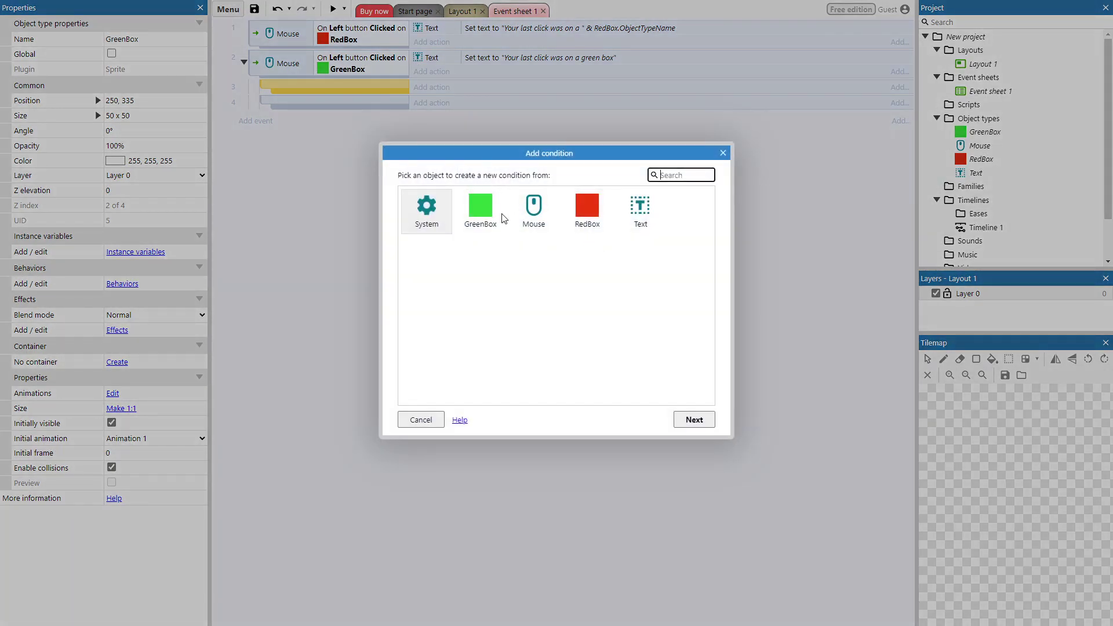
double_click(485, 210)
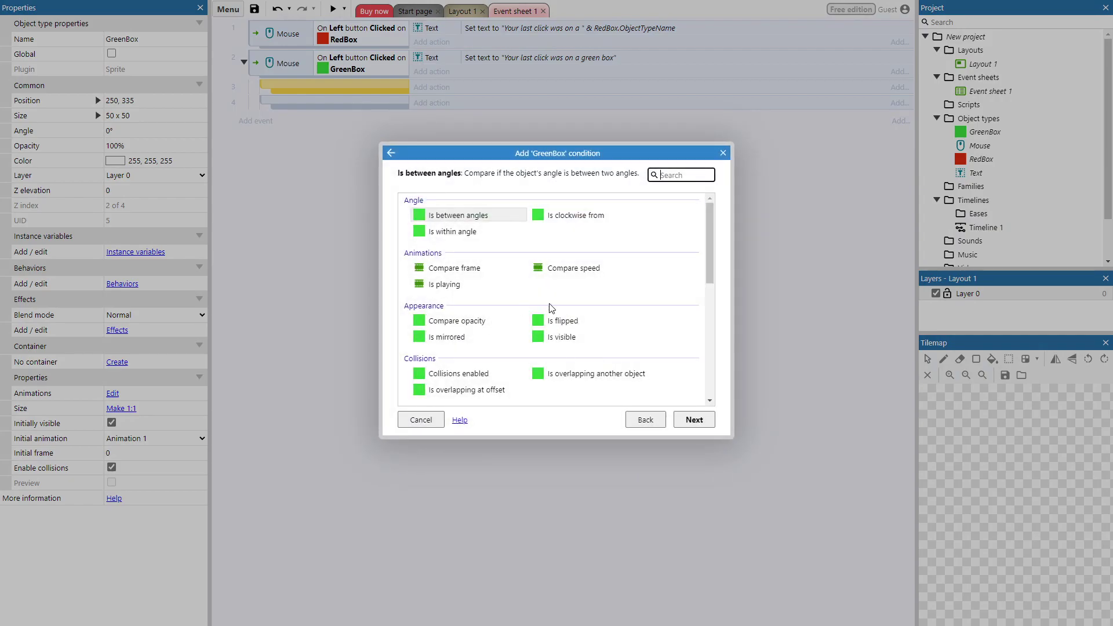
text(uid)
key(Return)
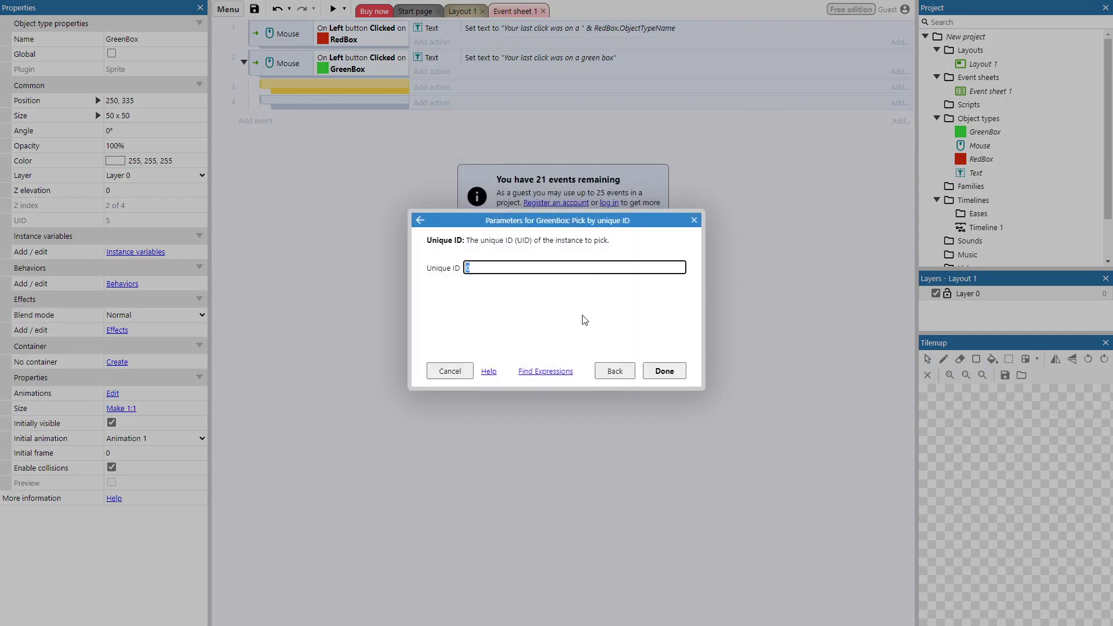
text(3)
click(665, 371)
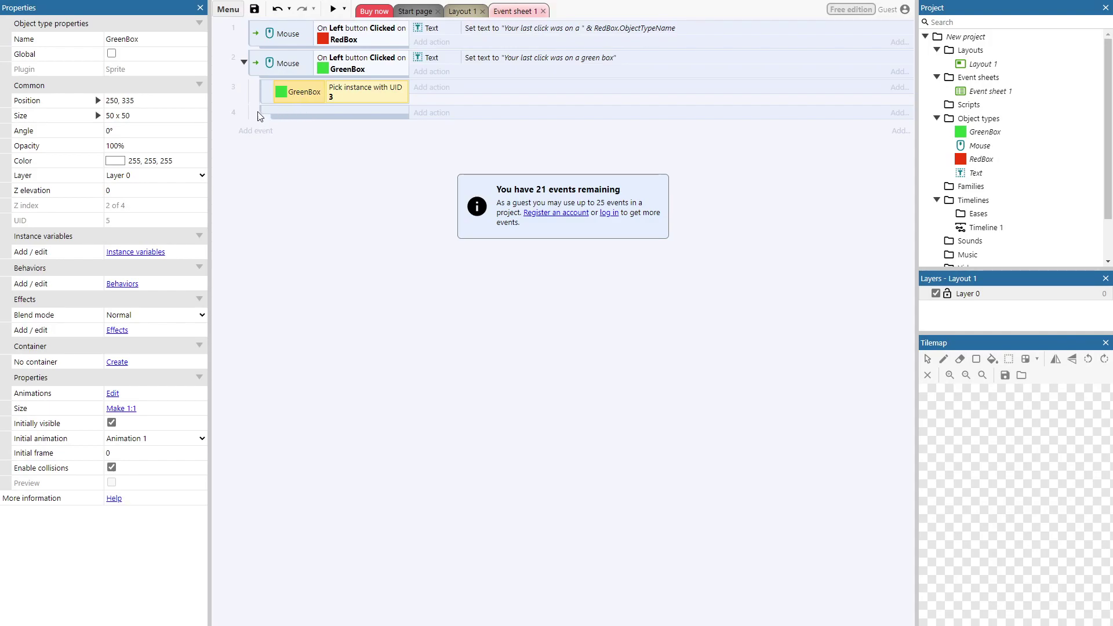
Step: Copy the UID condition into the second sub-event and set it to UID 5
ctrl+drag(259, 116, 305, 115)
double_click(363, 116)
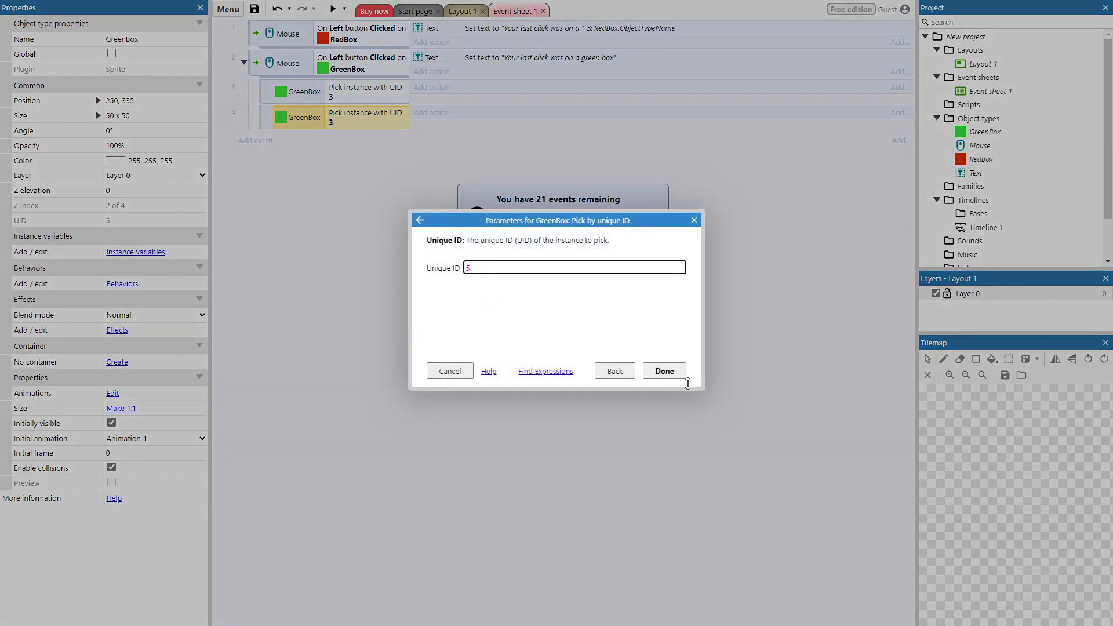
click(666, 371)
Step: Add a Text 'Append text' action with 'You picked the higher box' to the first sub-event
click(443, 87)
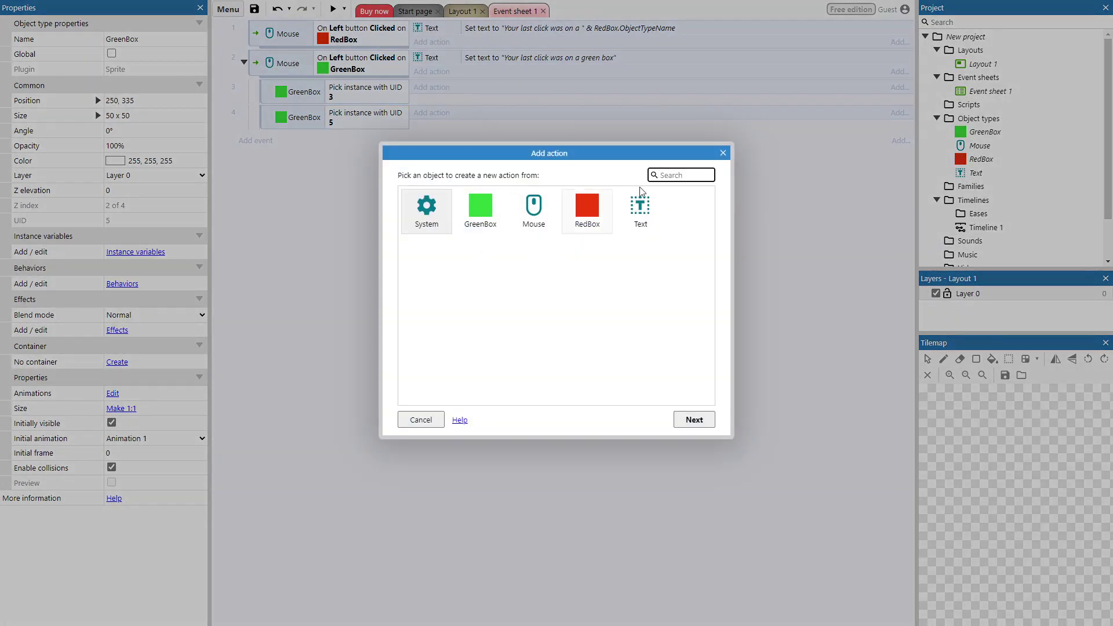
double_click(640, 216)
text(app)
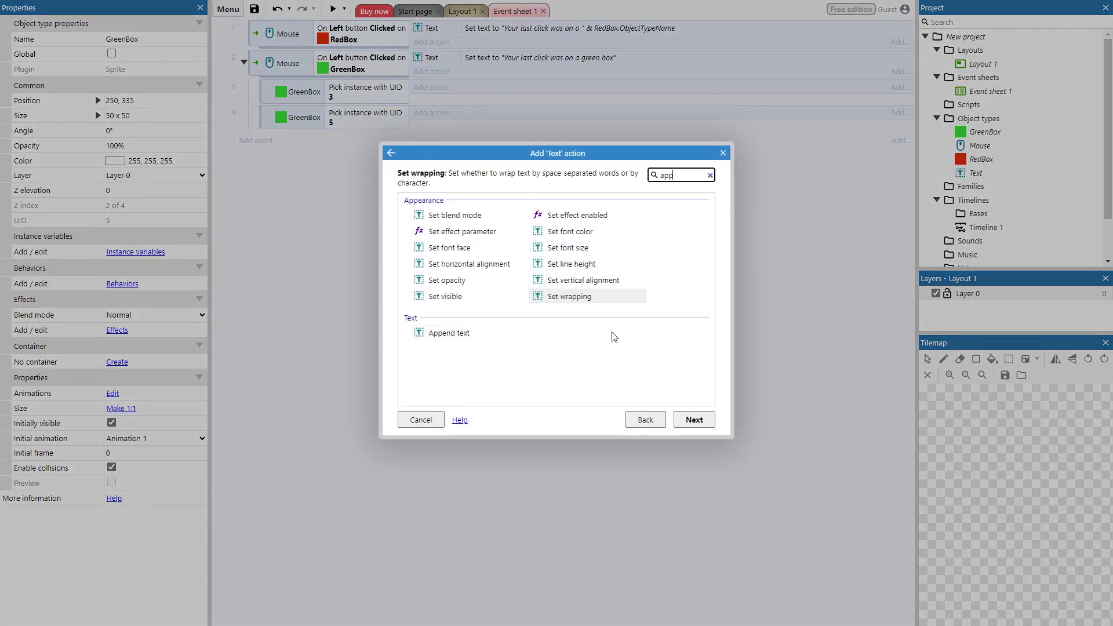
double_click(458, 333)
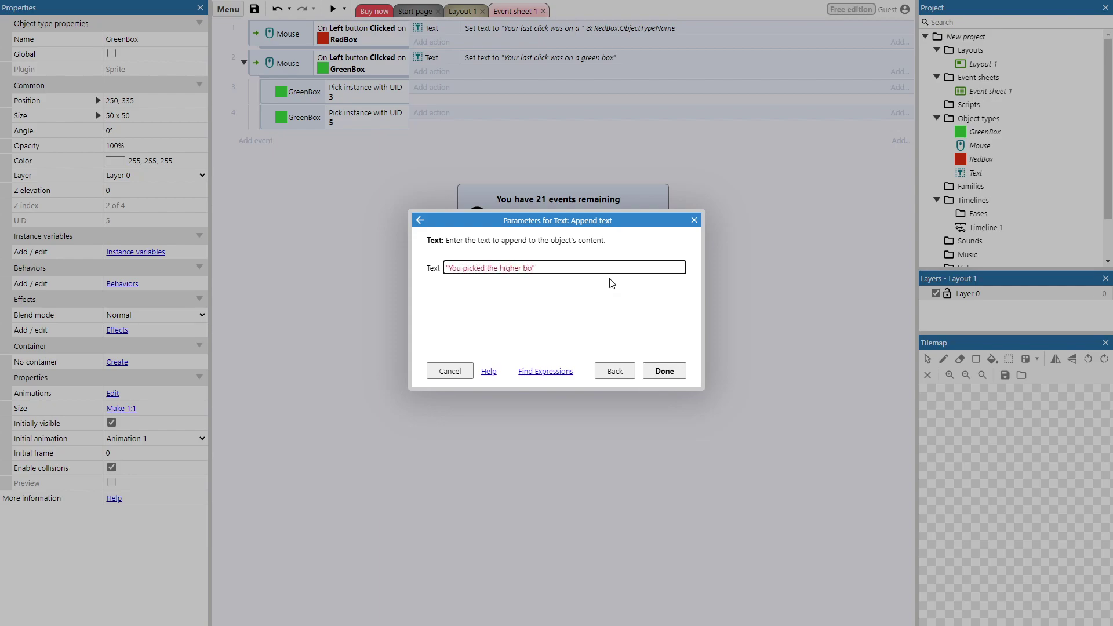
text(x)
key(Return)
Step: Add '& newline' to the end of the first sub-event's appended message
double_click(637, 89)
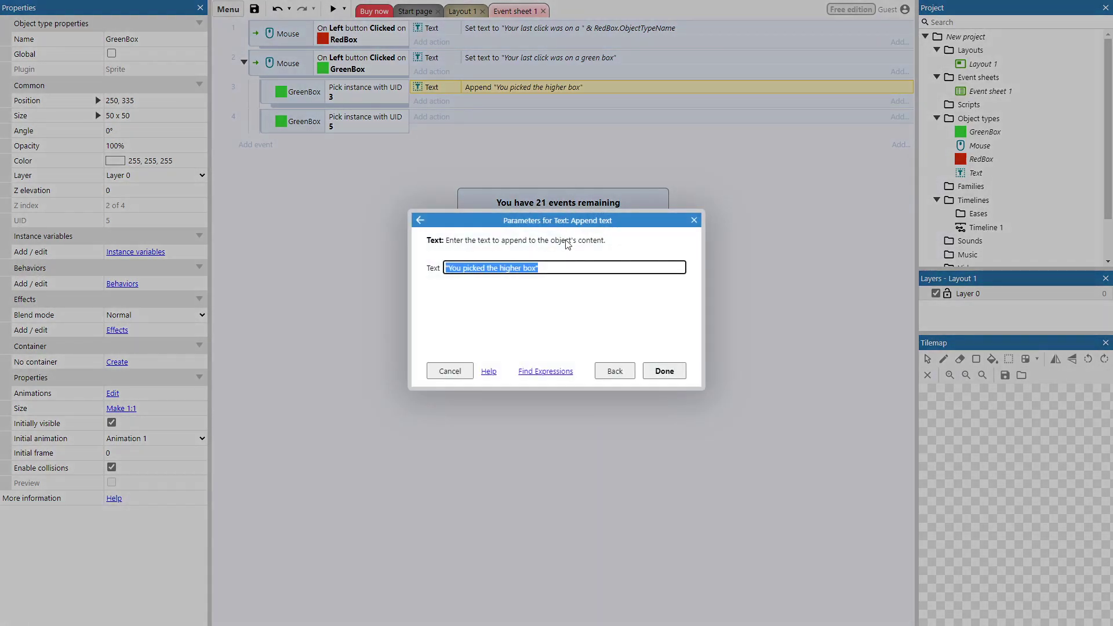
click(574, 267)
text(&)
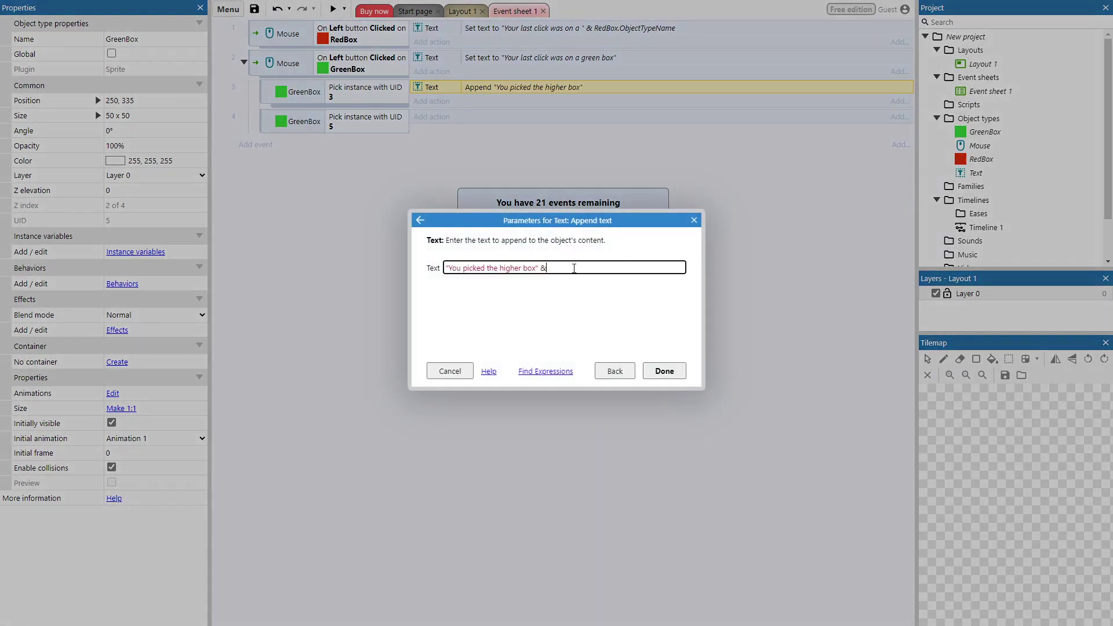
text( newline)
click(664, 371)
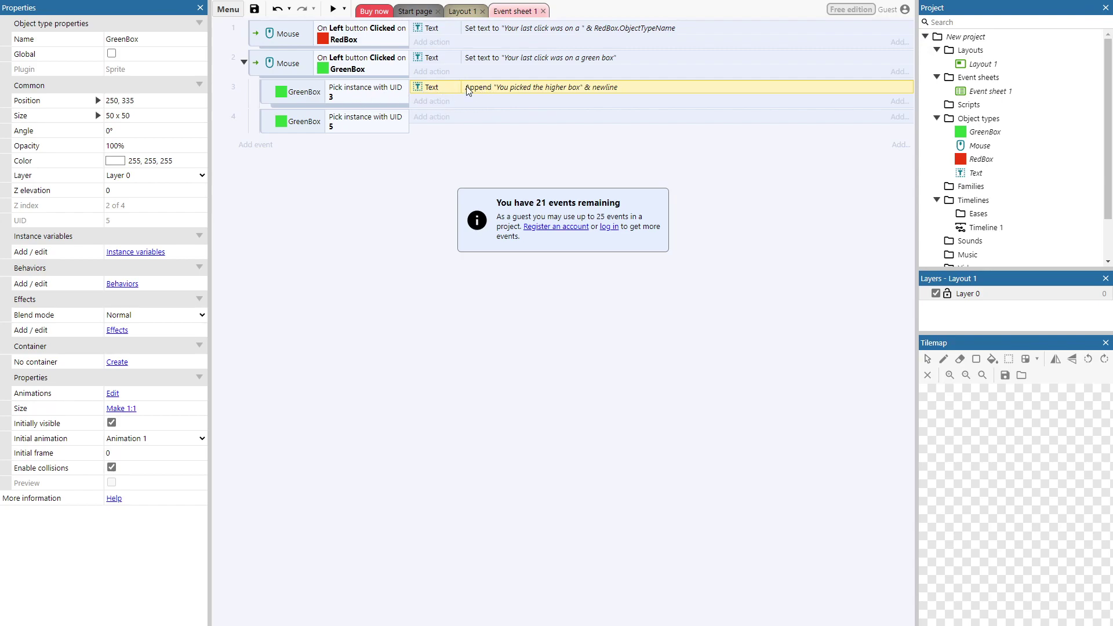
Step: Paste the Append action into the second sub-event, changing 'higher' to 'lower'
click(397, 124)
key(ctrl+v)
double_click(540, 117)
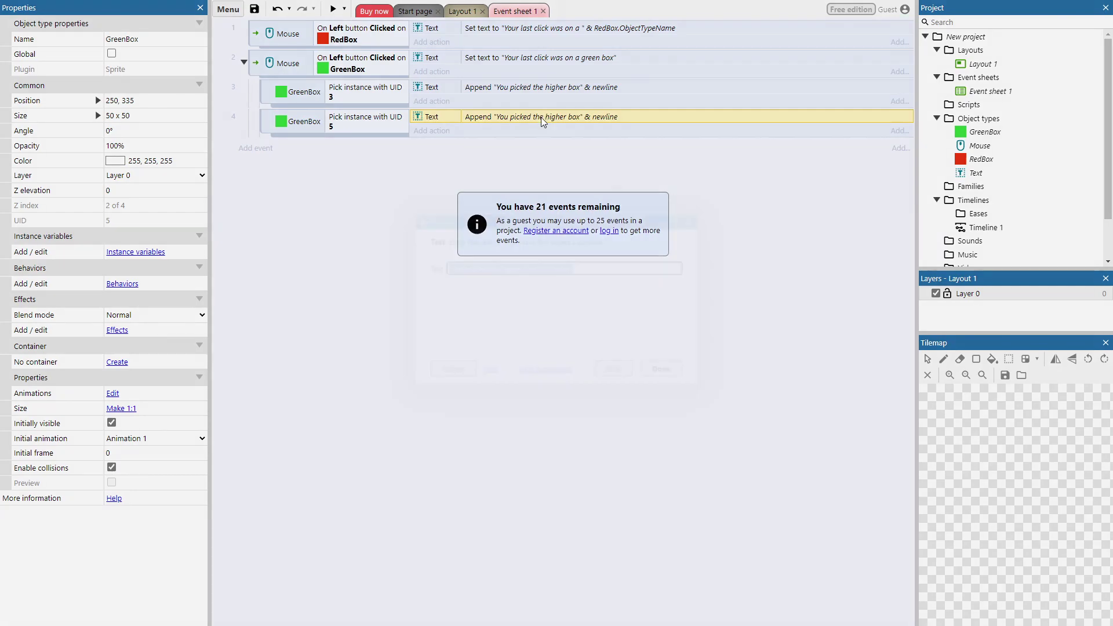
click(504, 267)
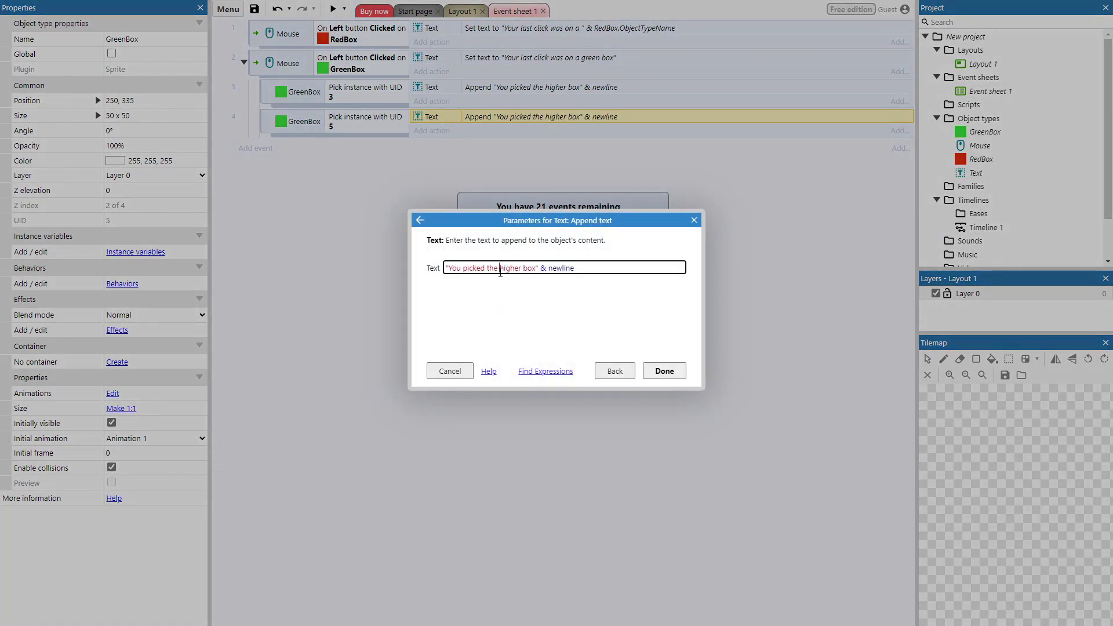
double_click(510, 268)
text(lower)
key(Return)
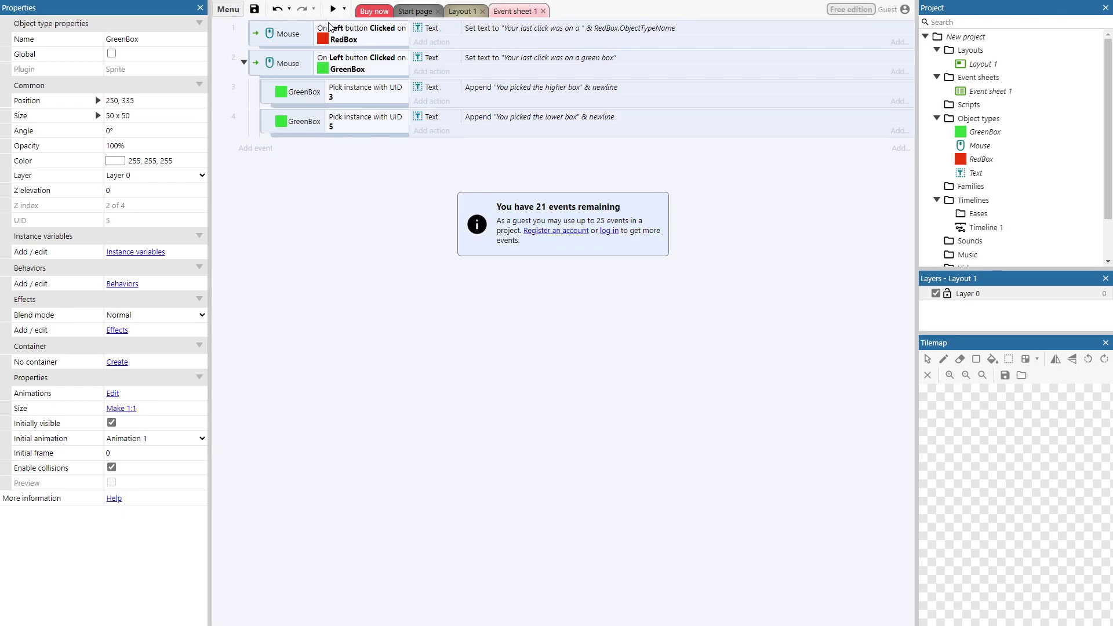
Step: Preview and repeatedly click the upper and lower green boxes, confirming higher/lower box messages, then return to Layout 1
click(332, 9)
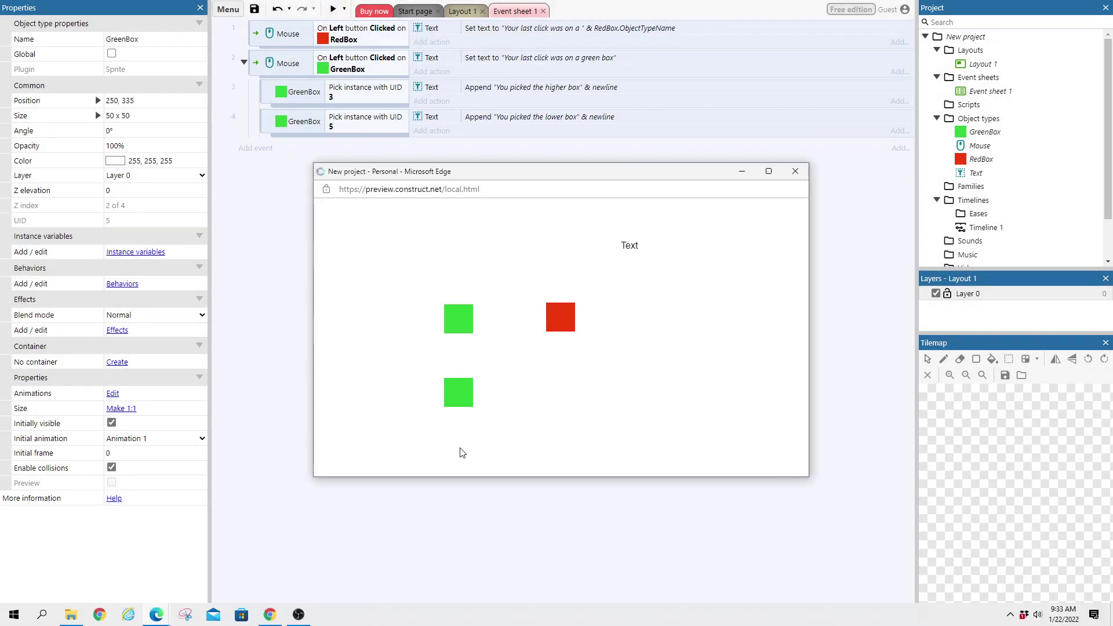
click(450, 320)
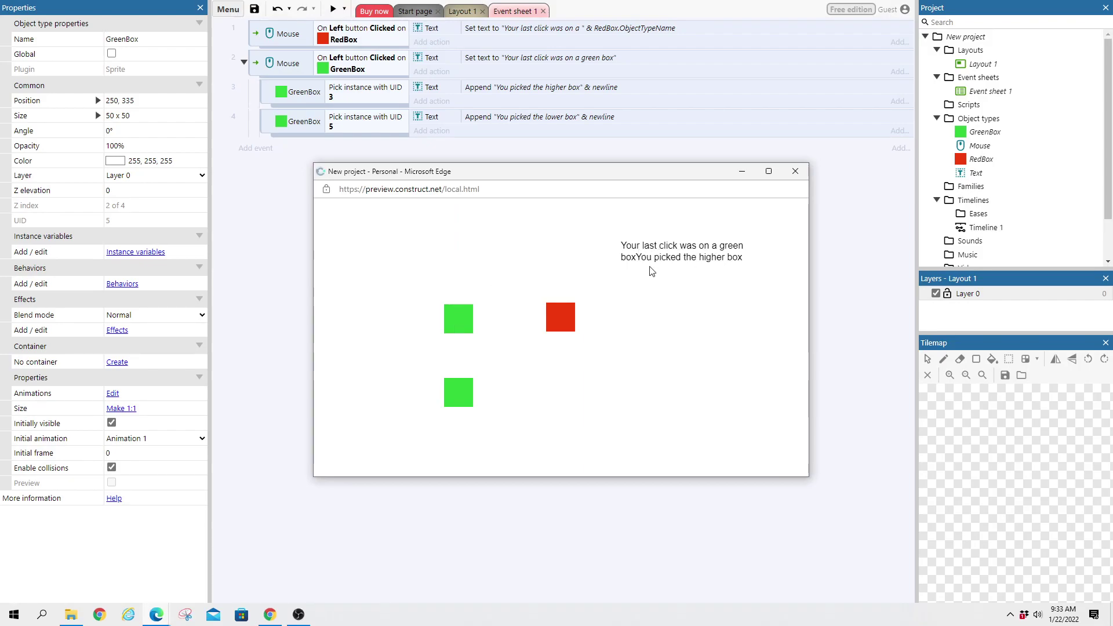
click(465, 400)
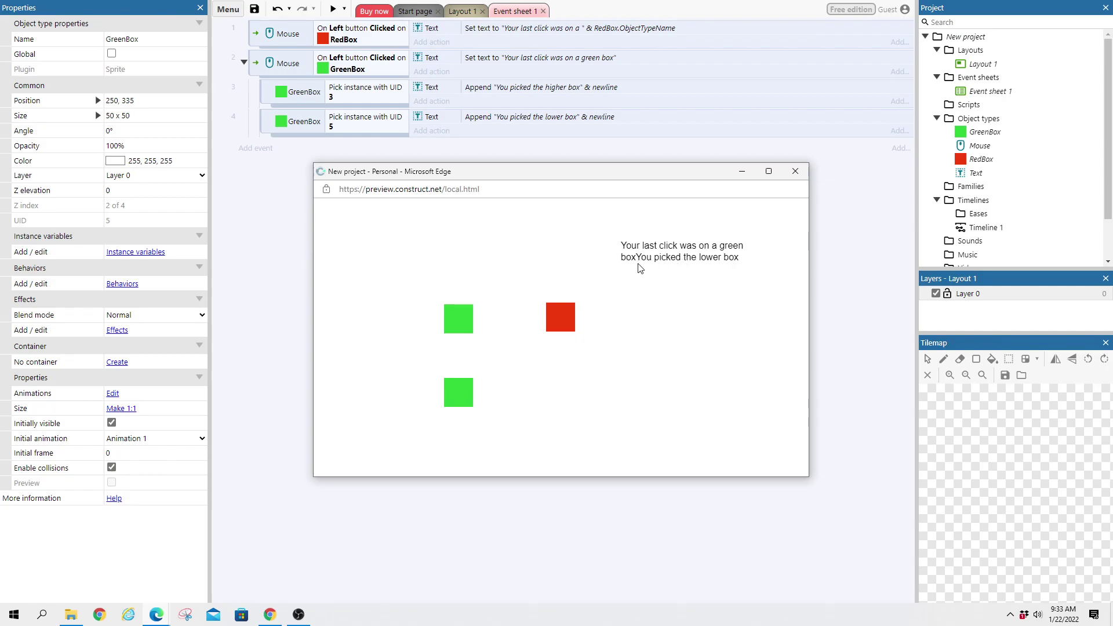
click(458, 333)
click(451, 410)
click(464, 329)
click(459, 407)
click(463, 332)
click(461, 392)
click(459, 322)
click(461, 381)
click(459, 322)
click(461, 390)
click(459, 323)
click(461, 386)
click(795, 171)
click(459, 11)
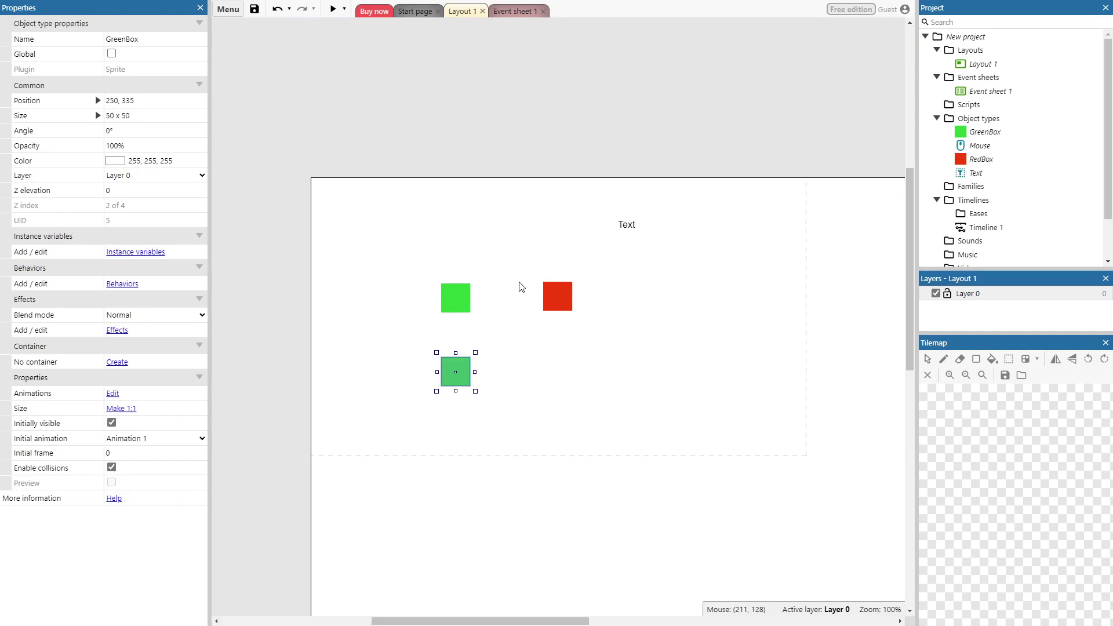
Step: Copy the lower green box and paste a third GreenBox near the top at 425, 96
right_click(456, 380)
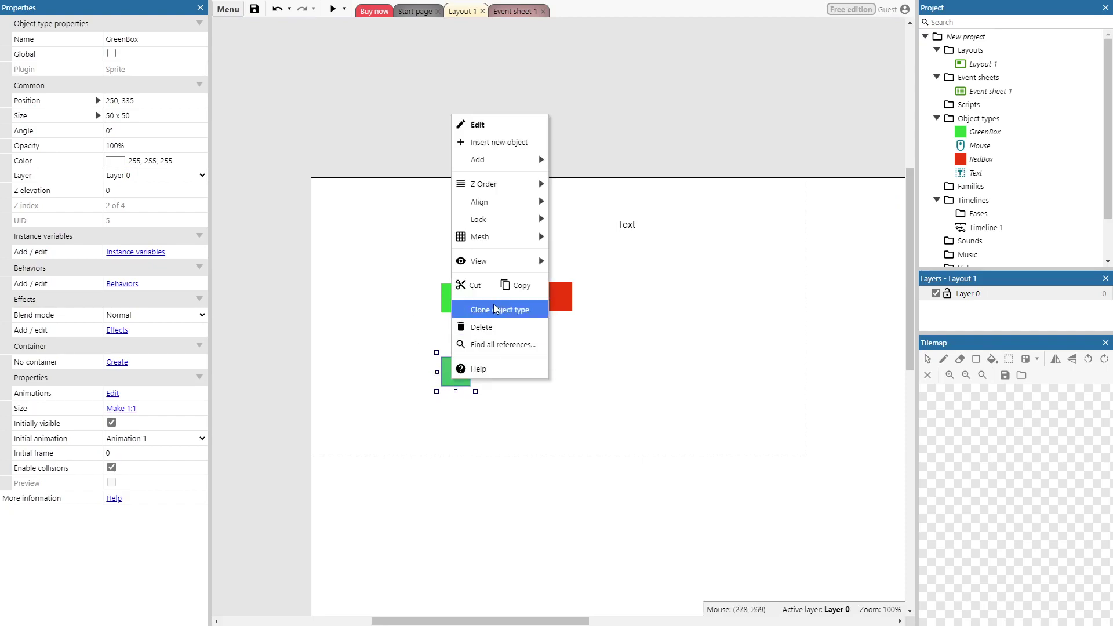
click(518, 286)
right_click(666, 302)
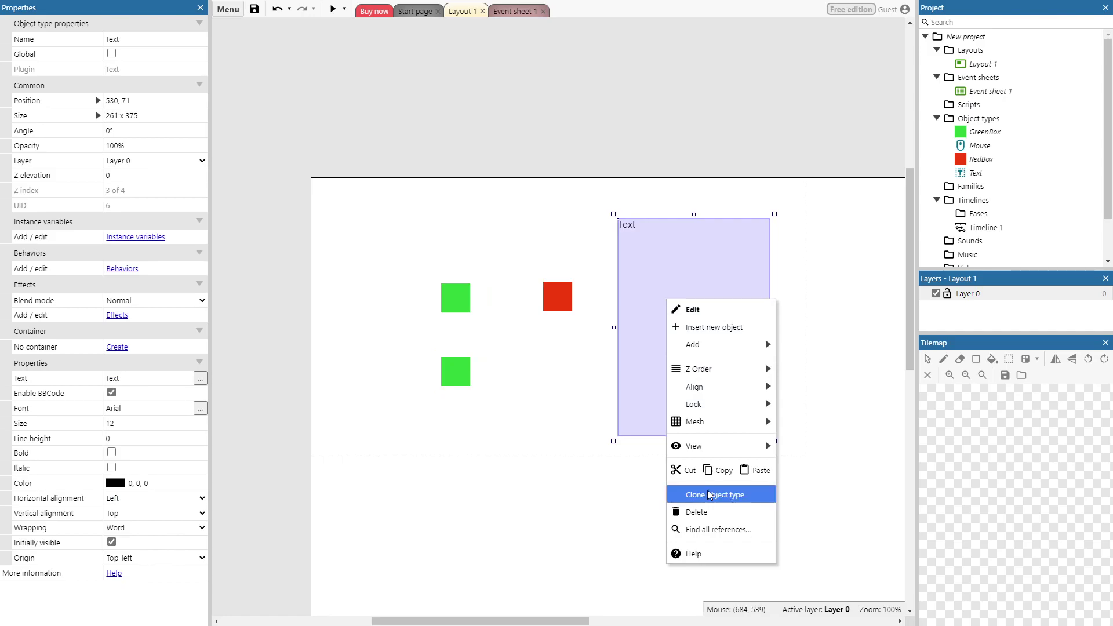
right_click(565, 240)
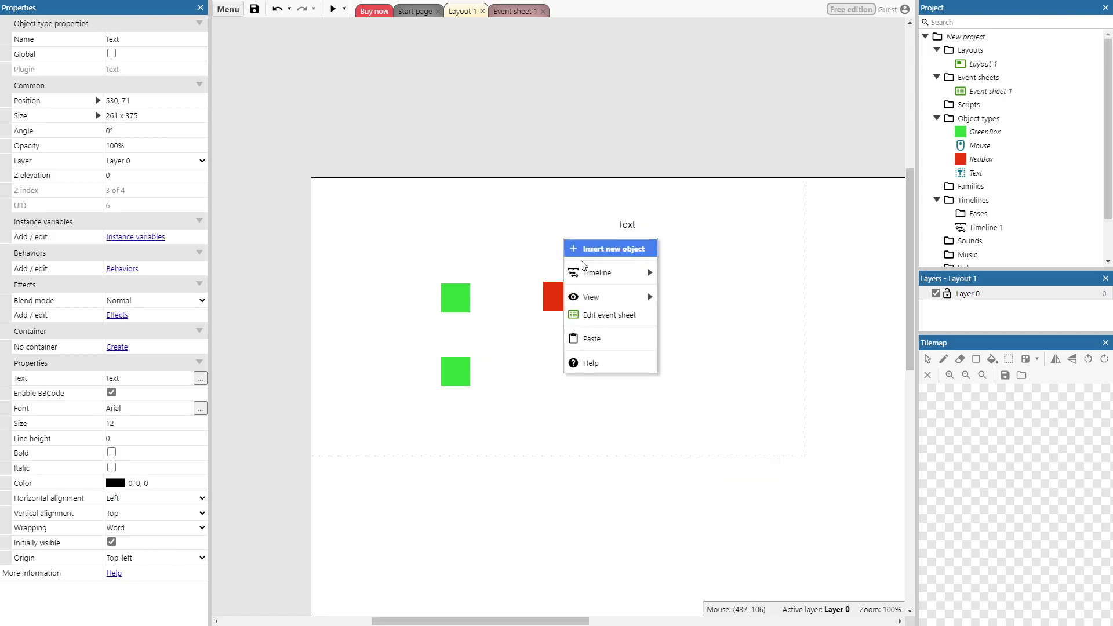
click(590, 338)
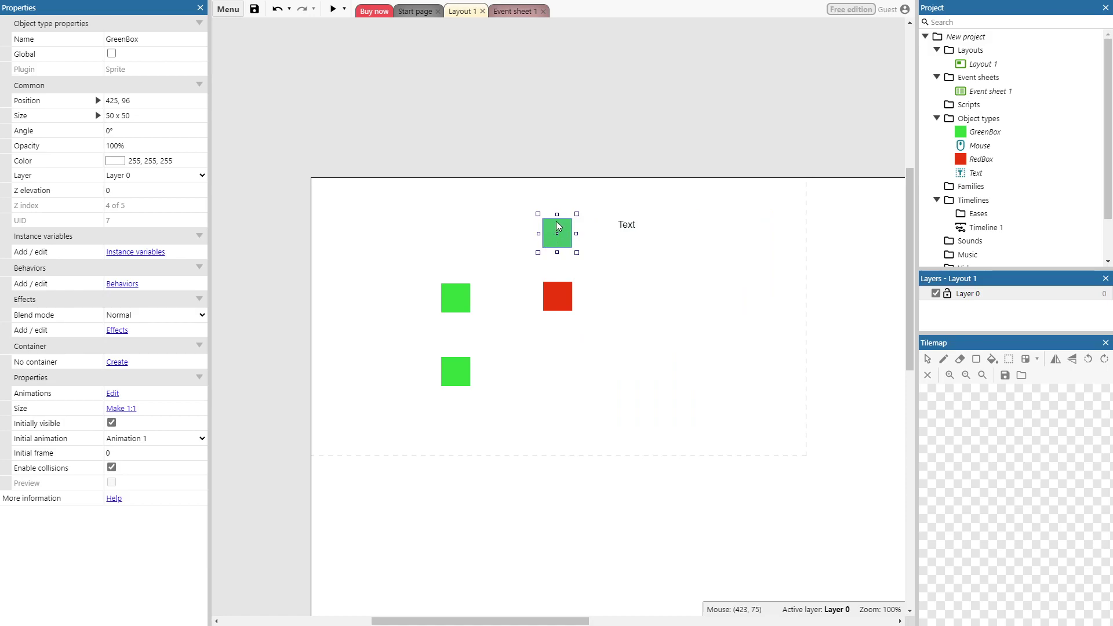
Step: Check each green box's properties, then open GreenBox's instance variables from the middle-left box
click(453, 287)
click(460, 373)
click(565, 232)
click(463, 306)
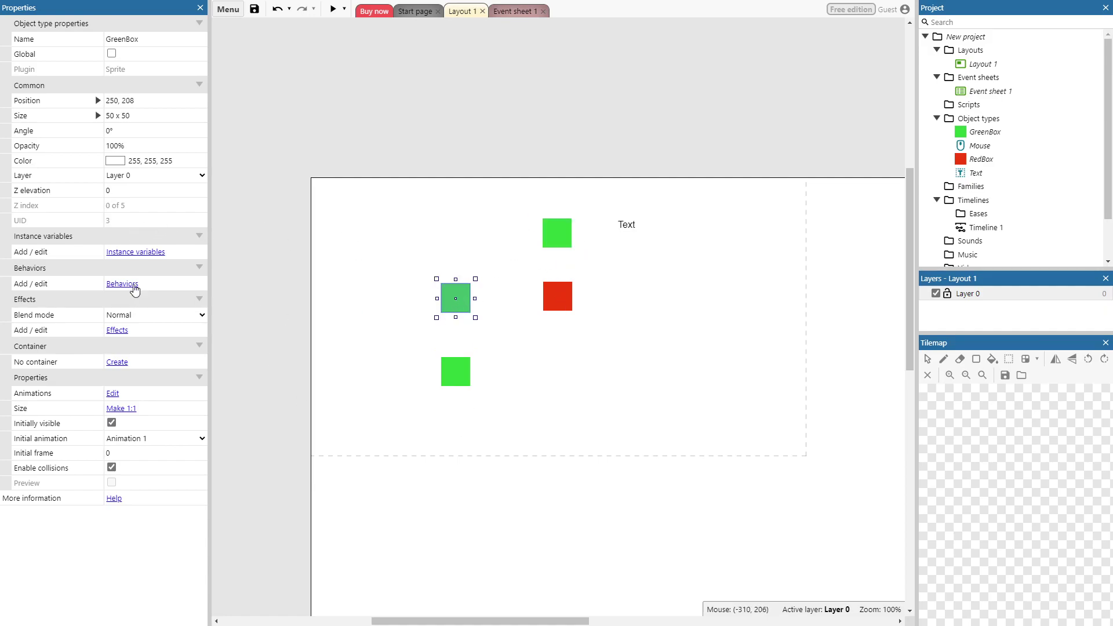
click(135, 252)
Step: Add a myUID instance variable to GreenBox
click(559, 256)
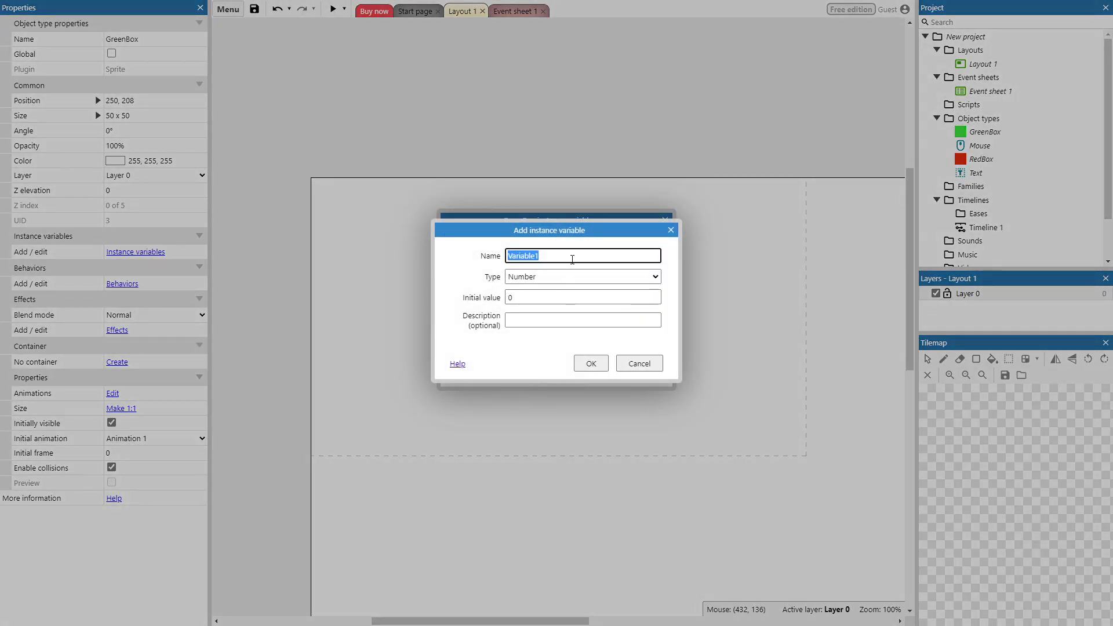
text(myUID)
click(591, 364)
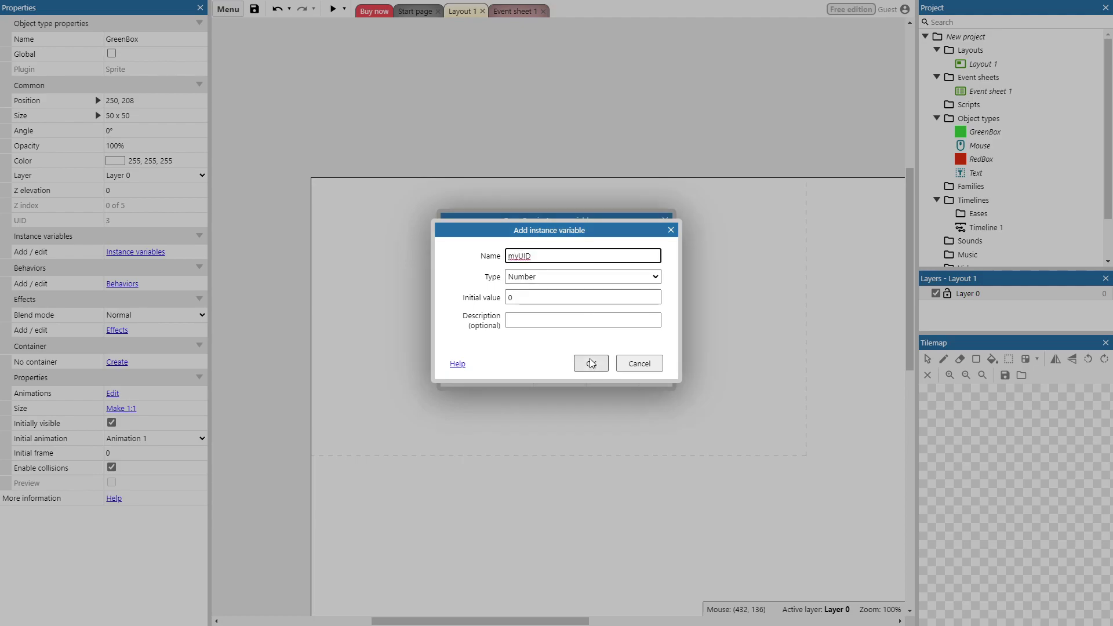
click(665, 221)
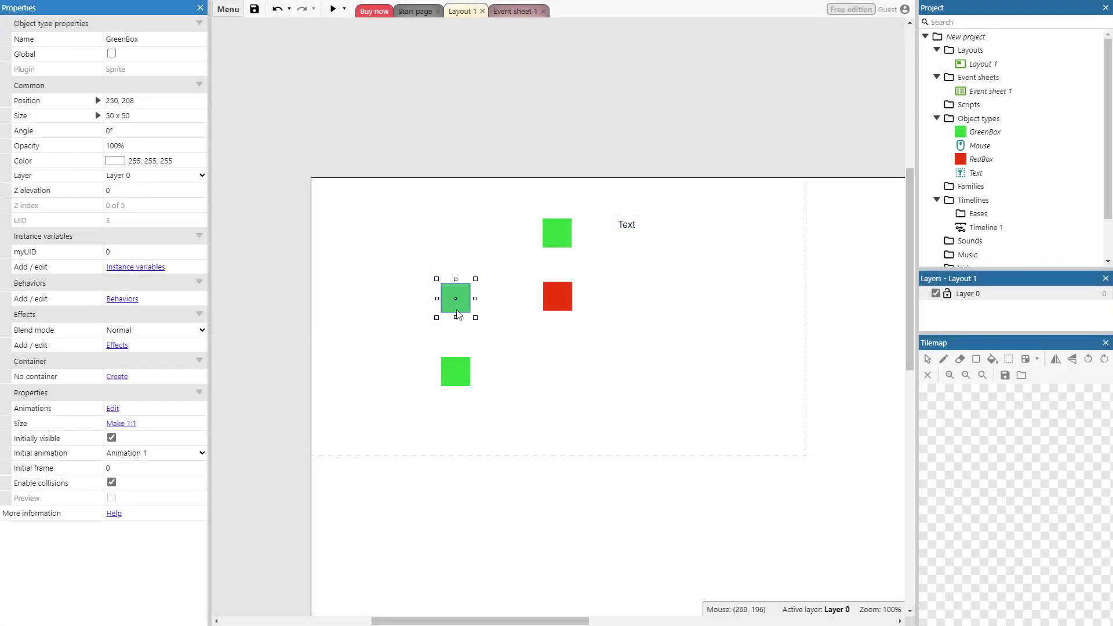
Step: Set myUID to 1 on the middle-left and top green boxes
click(457, 370)
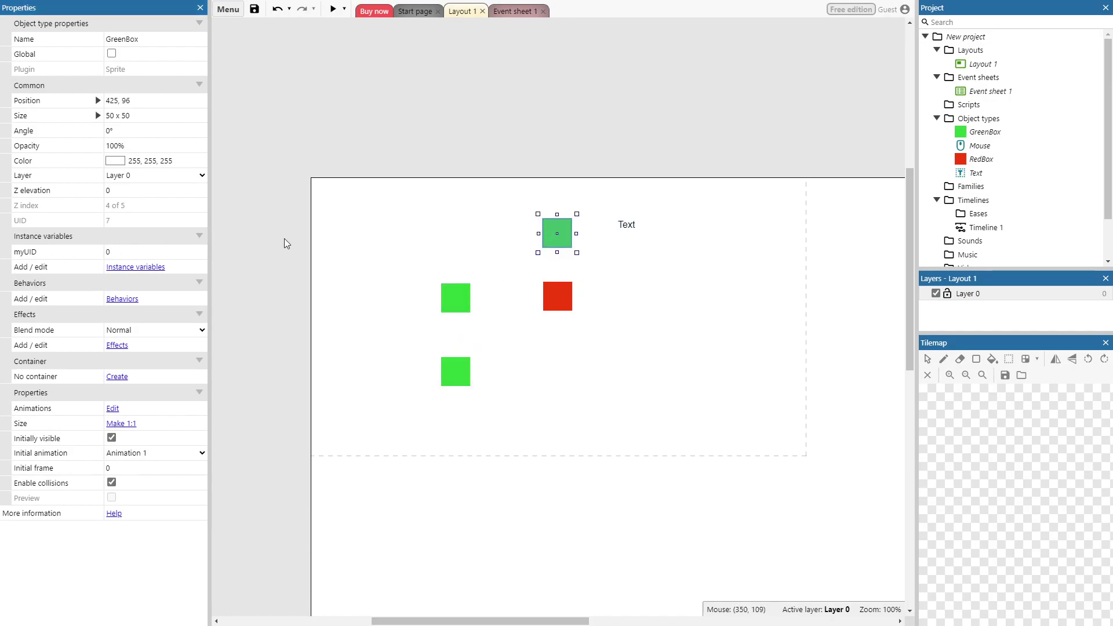
click(550, 307)
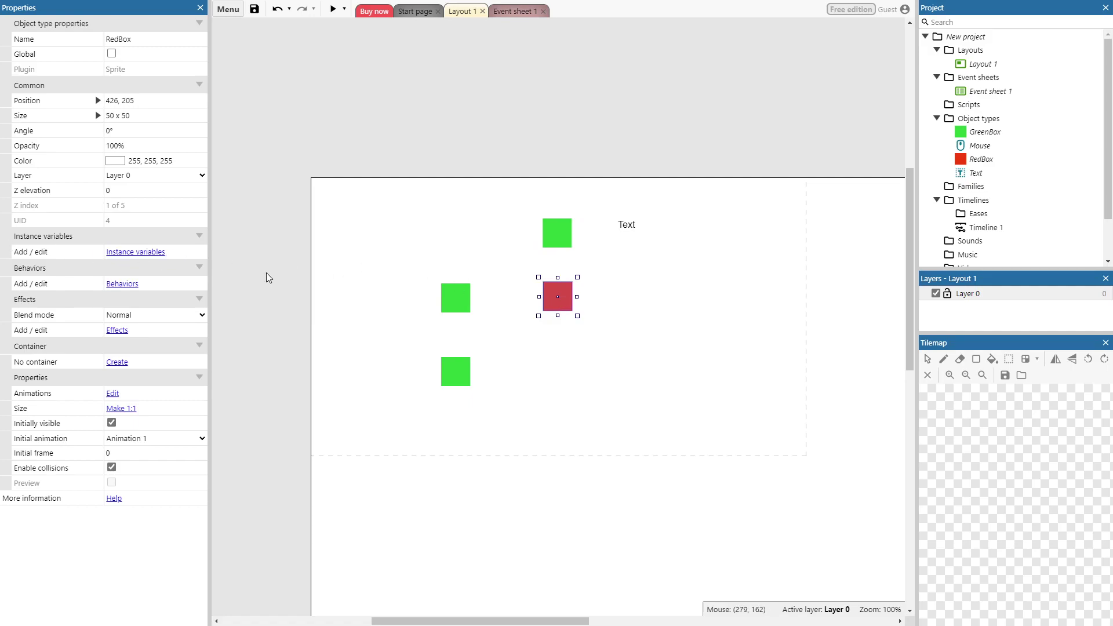
click(460, 305)
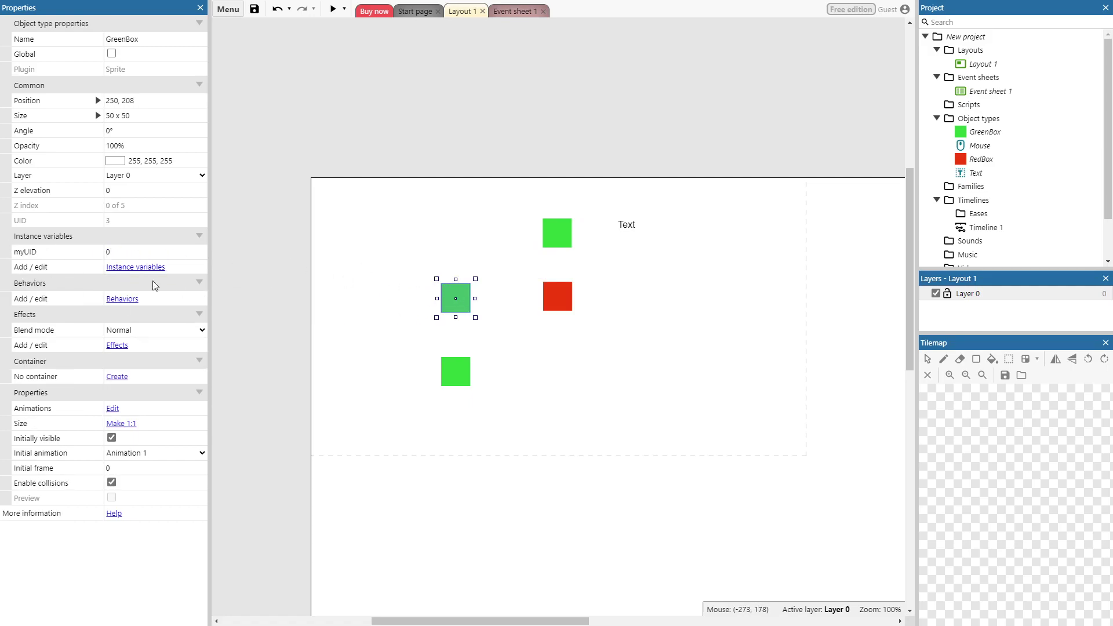
click(143, 249)
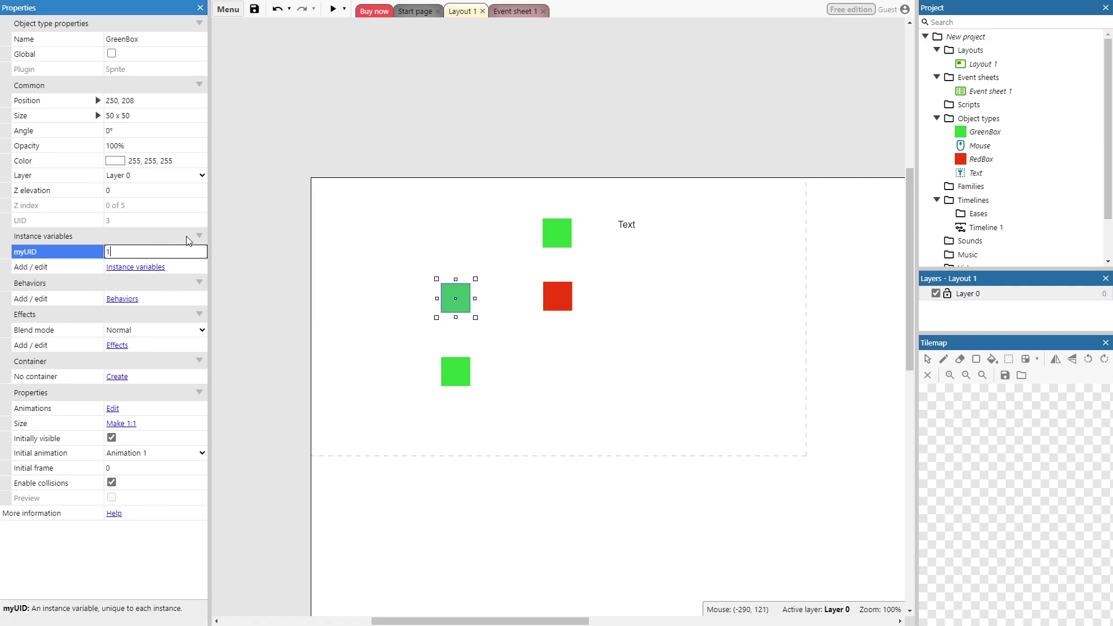
click(233, 230)
click(455, 297)
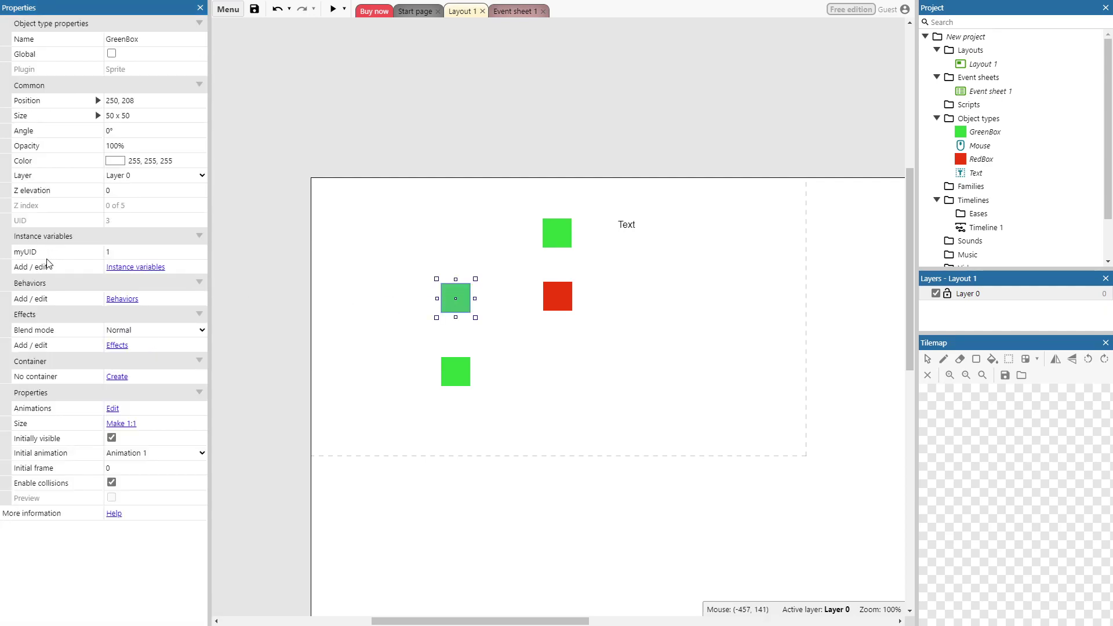
click(454, 372)
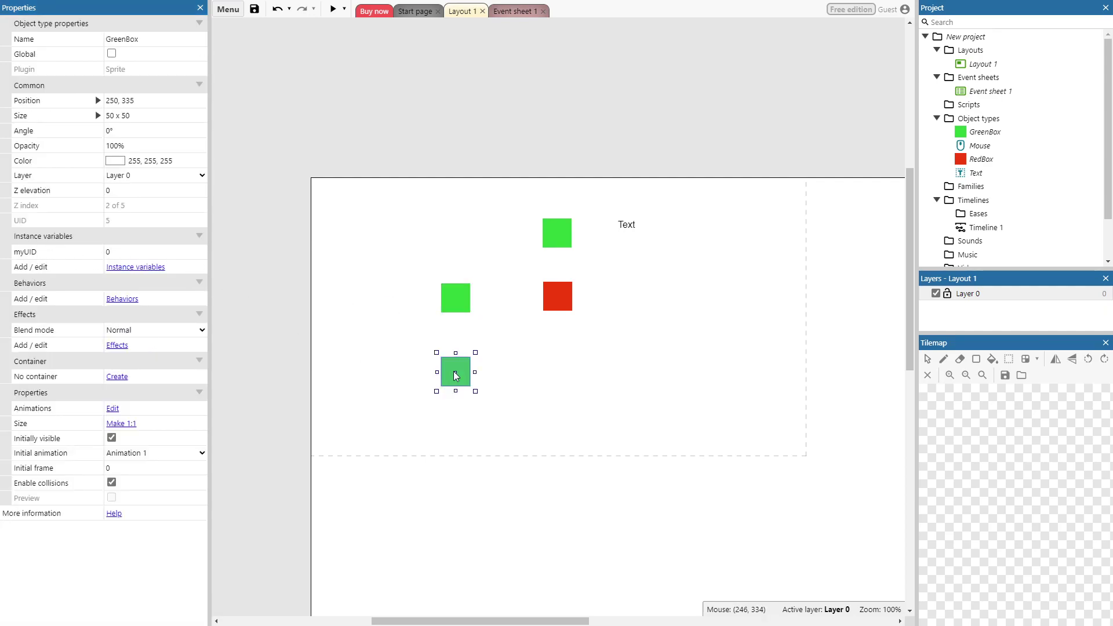
click(558, 237)
click(142, 251)
text(1)
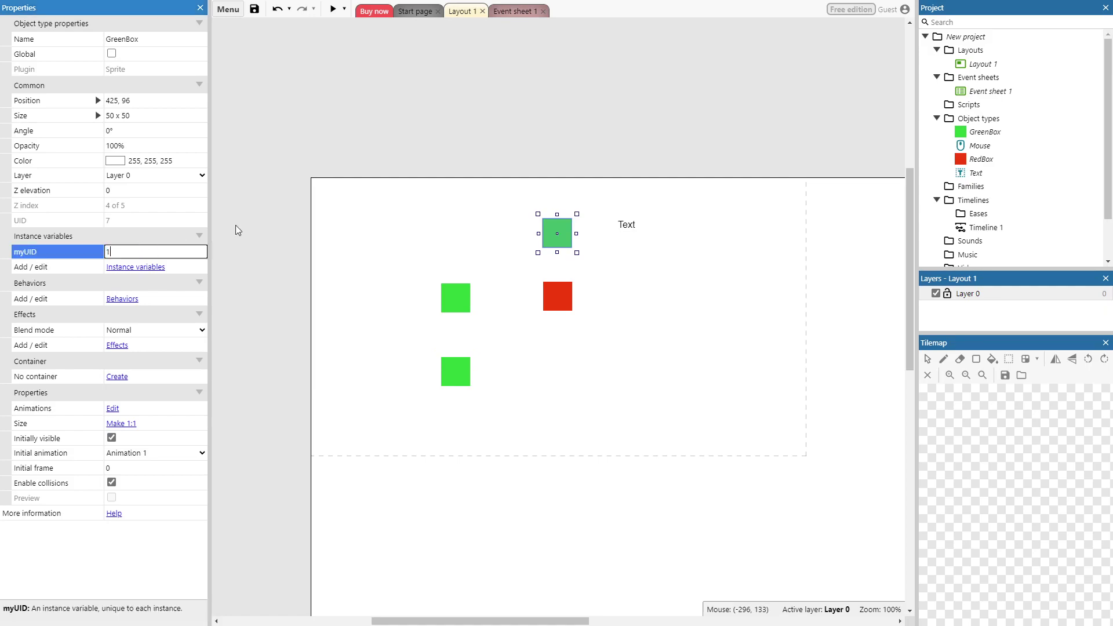
click(236, 226)
Step: Verify each green box's myUID value, leaving the bottom one at 0, and return to Event sheet 1
click(554, 234)
click(454, 304)
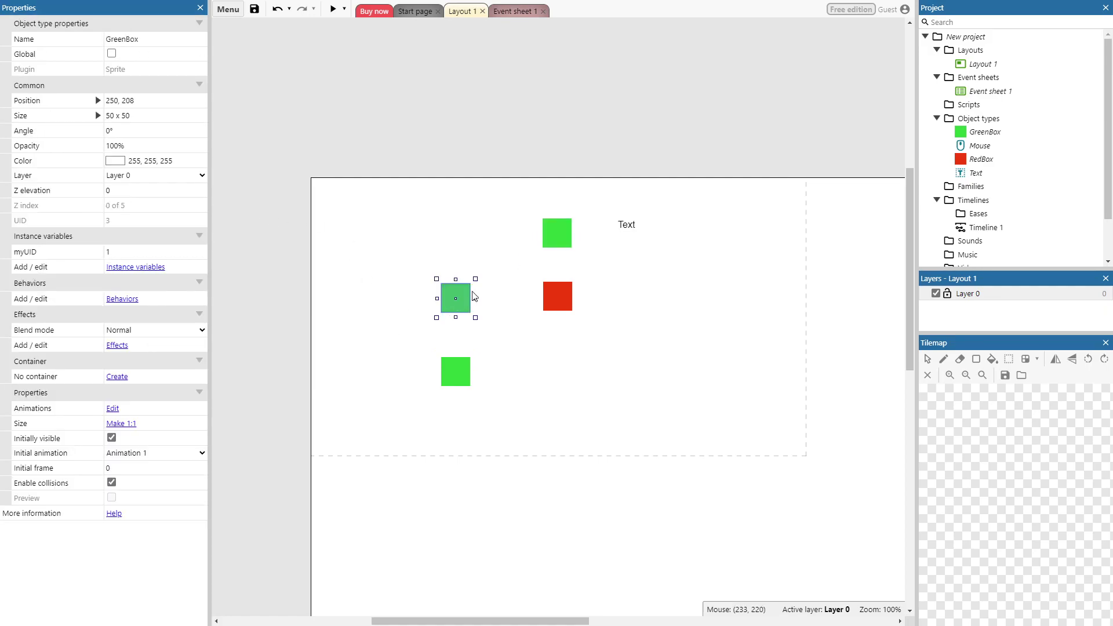
click(559, 234)
click(460, 368)
click(515, 11)
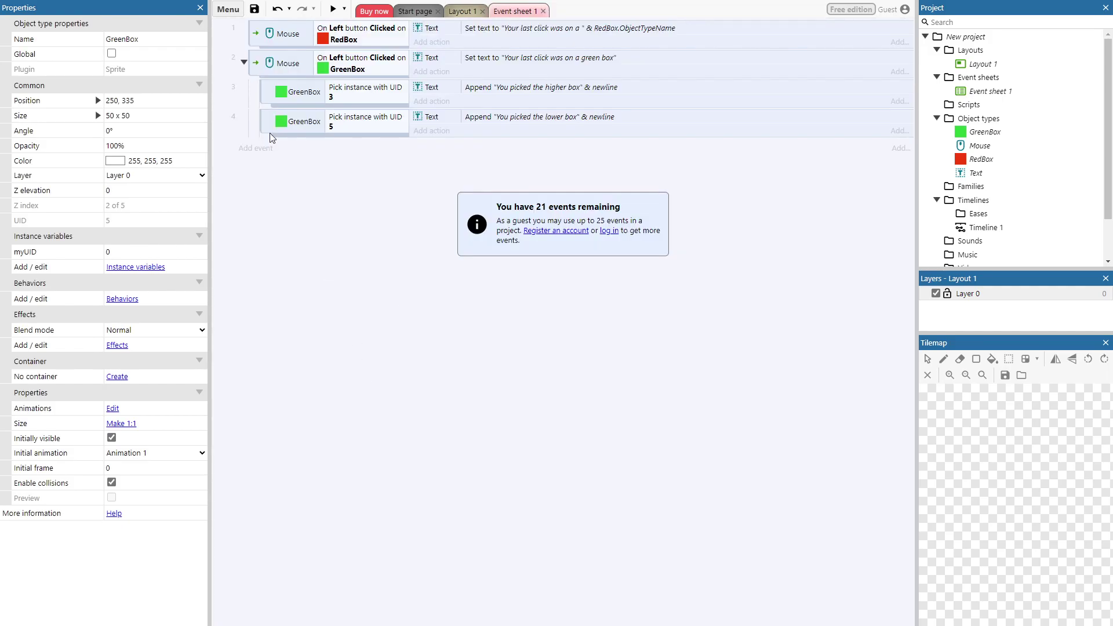
Step: Add a sub-event under event 2 with condition GreenBox myUID = 1
right_click(257, 72)
mouse_move(274, 82)
click(390, 173)
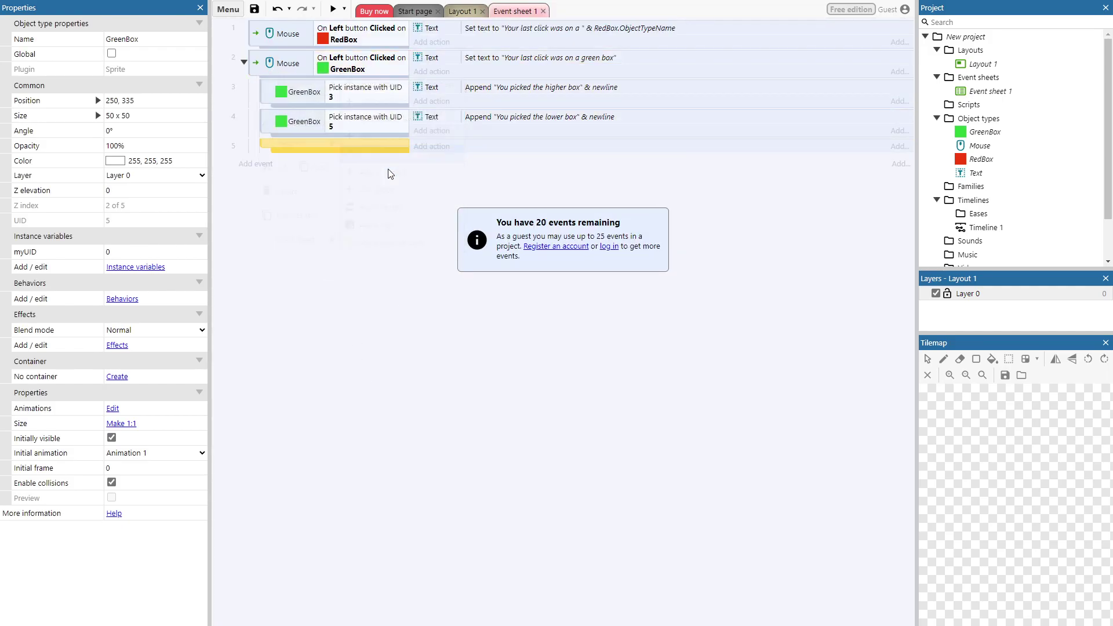
double_click(308, 144)
double_click(487, 232)
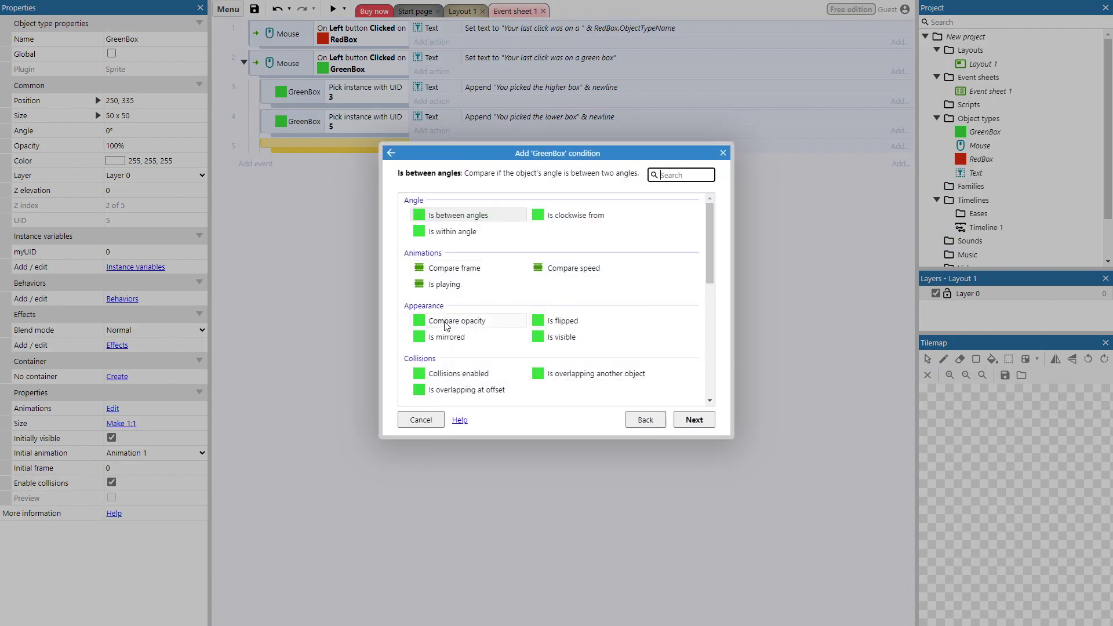
scroll(532, 322, down, 3)
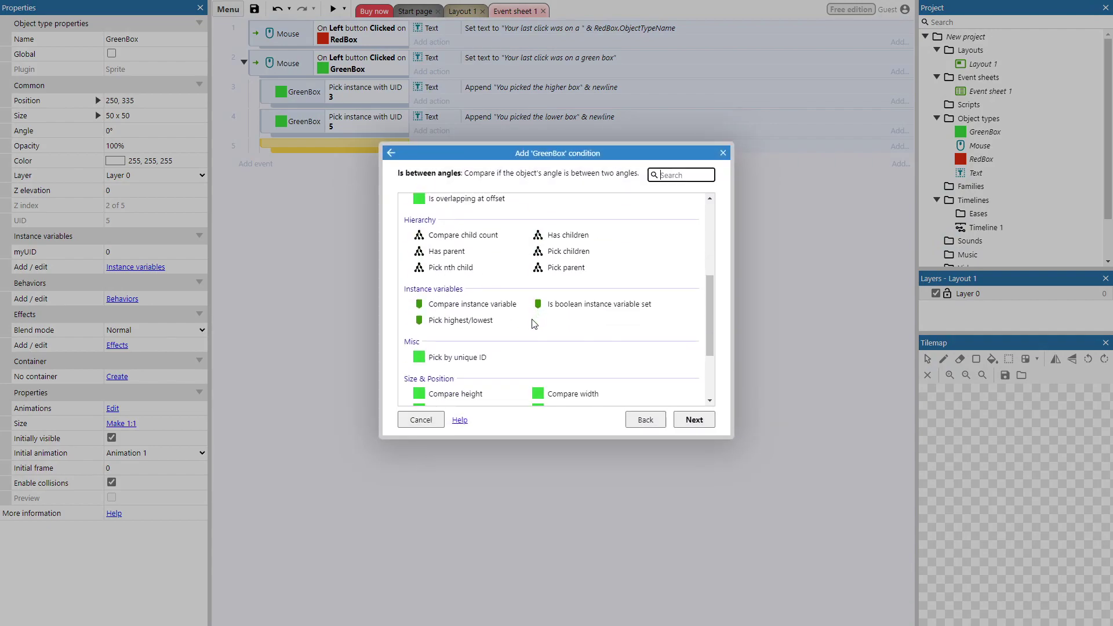
double_click(464, 309)
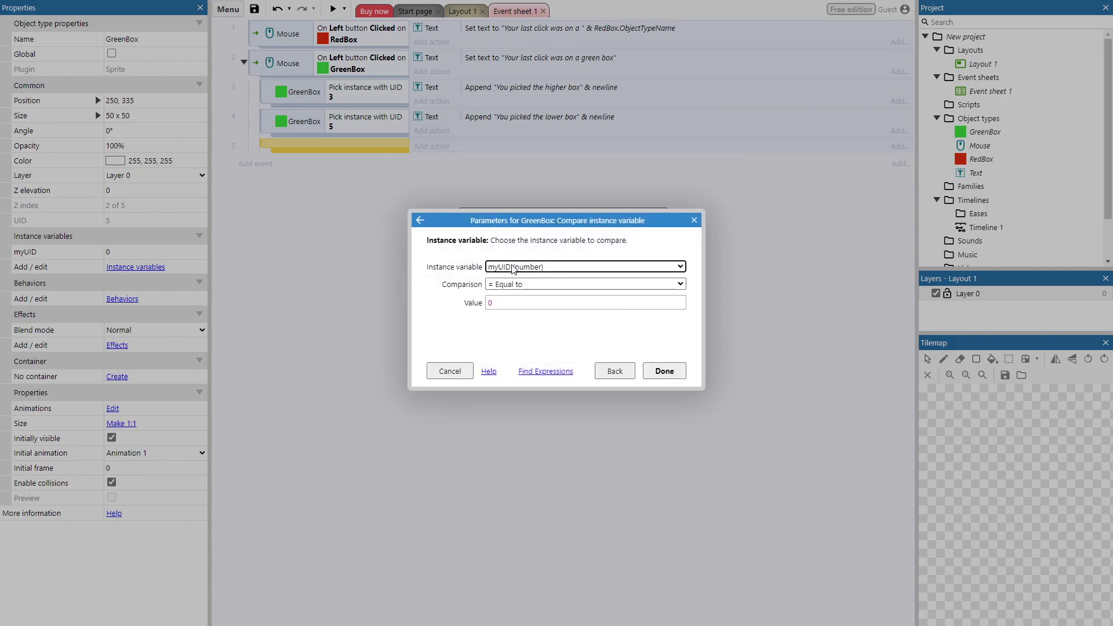
click(510, 302)
text(1)
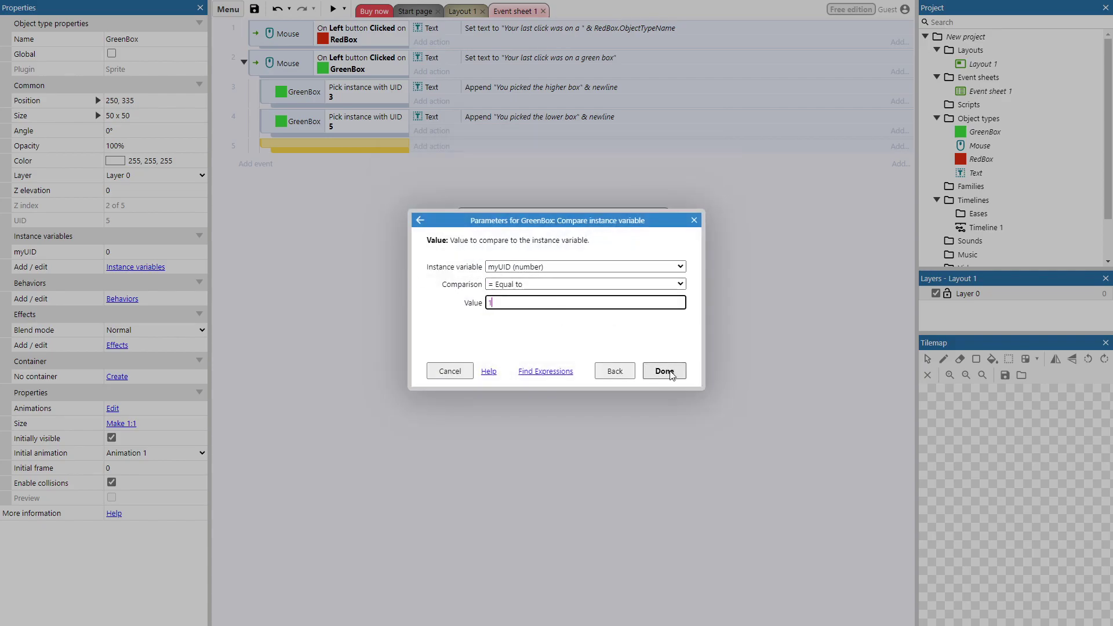
click(664, 371)
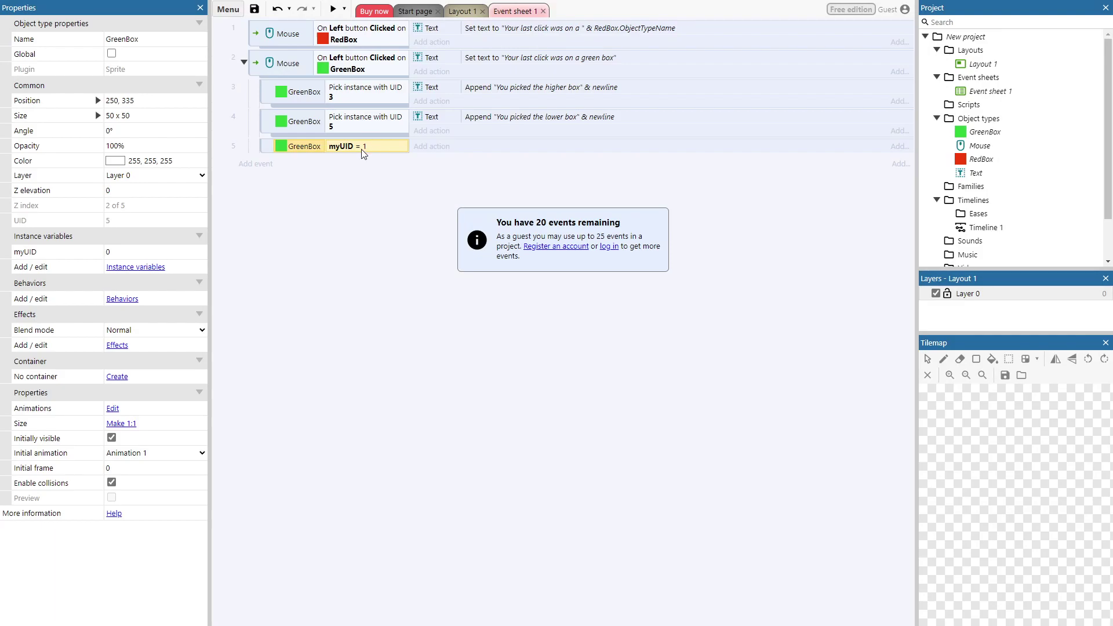
Step: Give it a Text Append text action 'This box has a value of 1', then start editing event 2's Set text
click(432, 146)
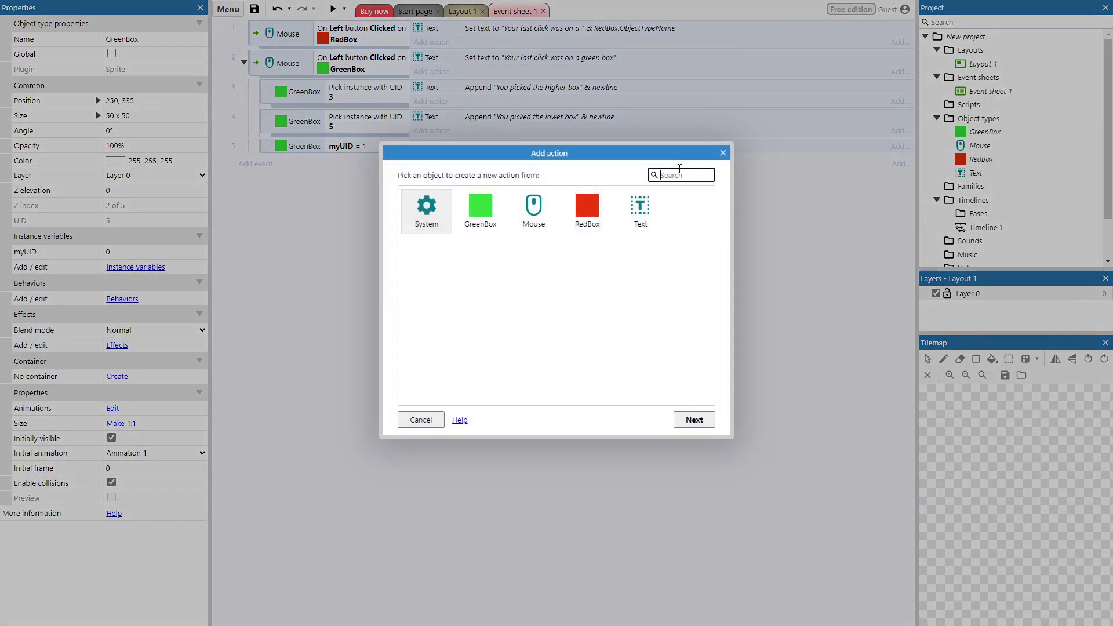
double_click(643, 219)
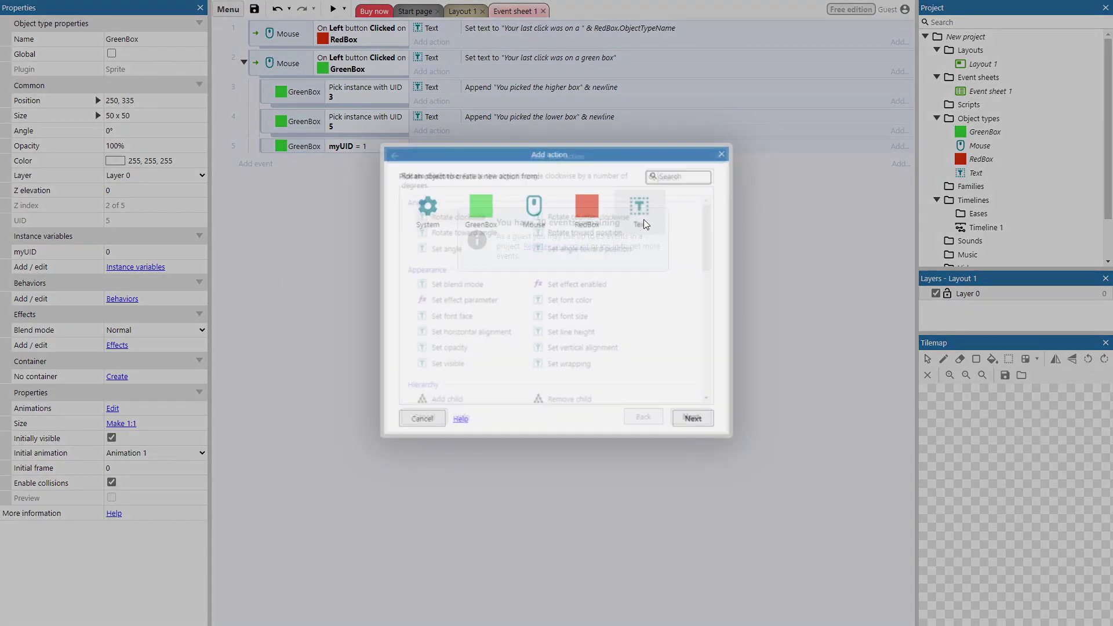
text(app)
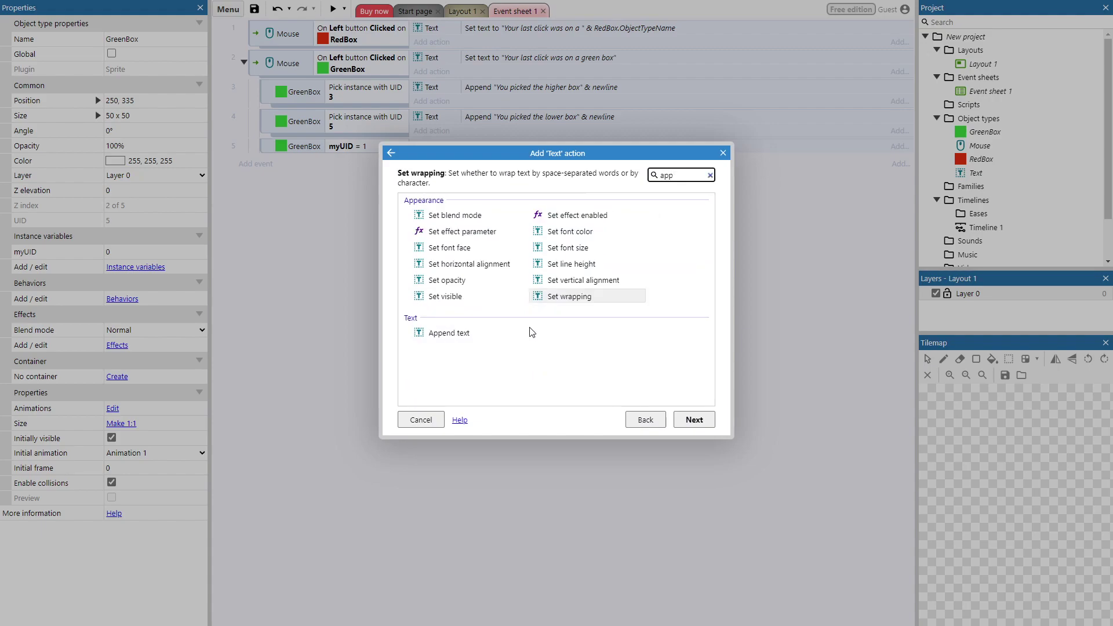
double_click(461, 333)
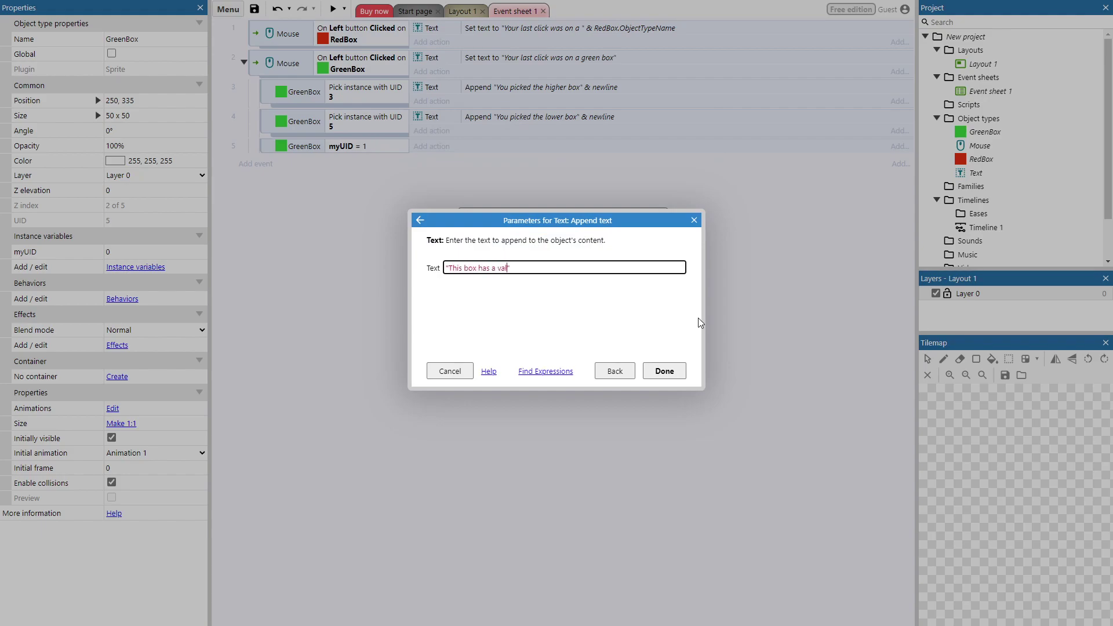
text(1)
click(667, 370)
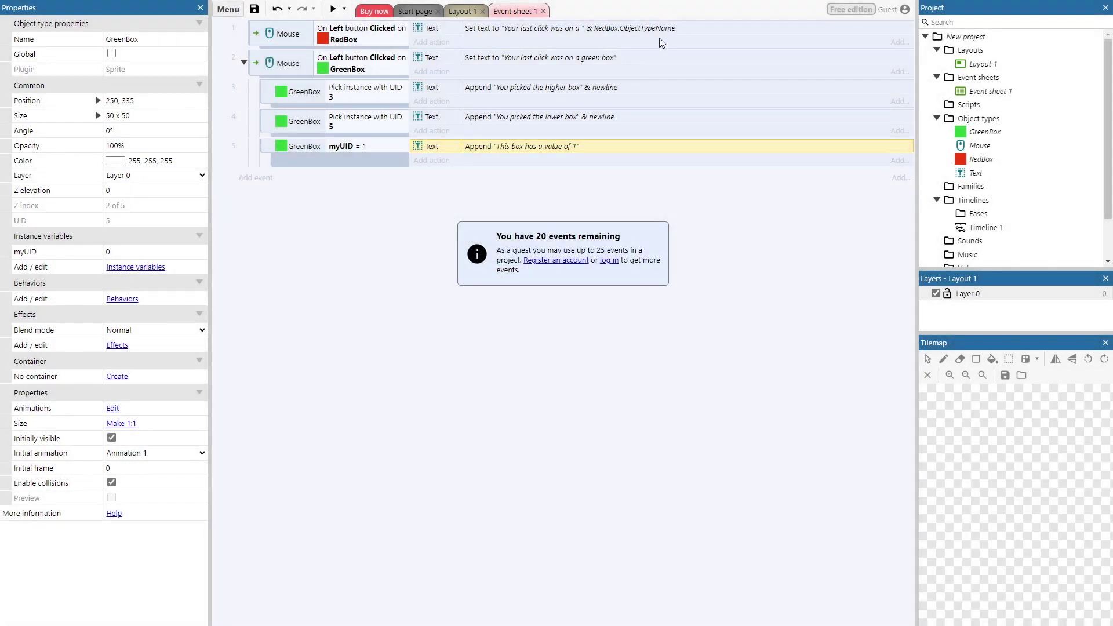
double_click(624, 60)
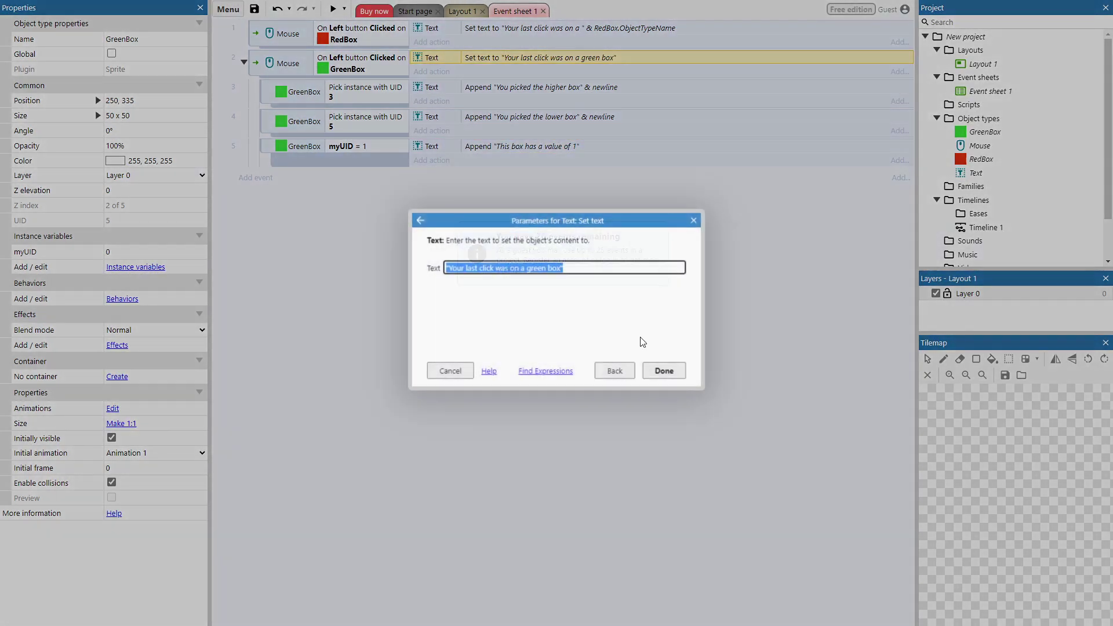
click(597, 271)
Step: Finish adding '& newline' to event 2's green-box message and return to Layout 1
text(& newline)
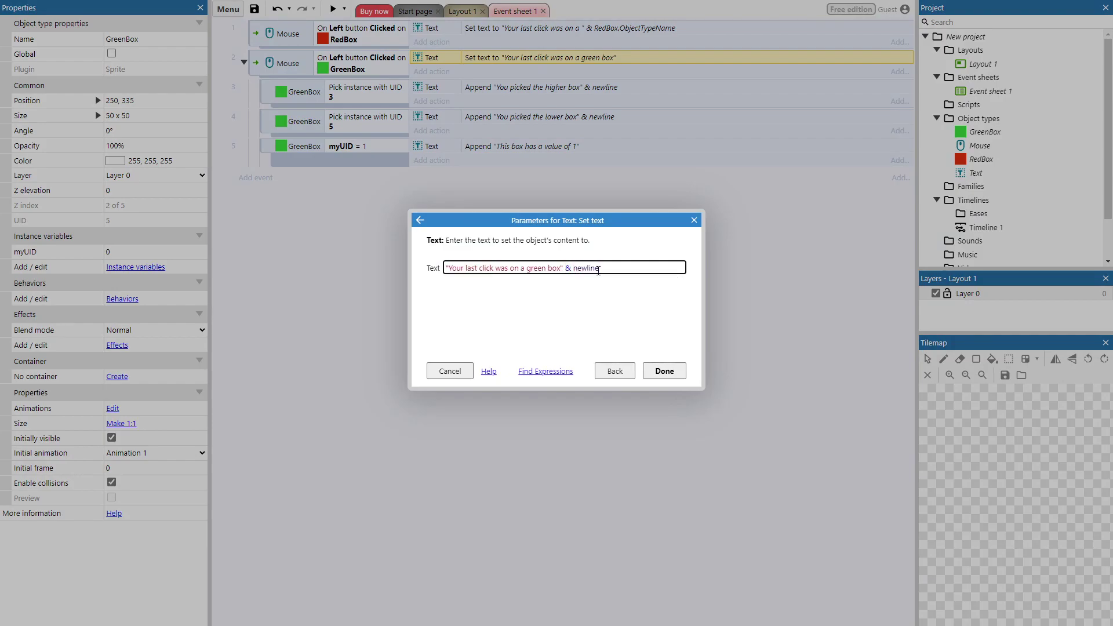
key(Return)
click(464, 11)
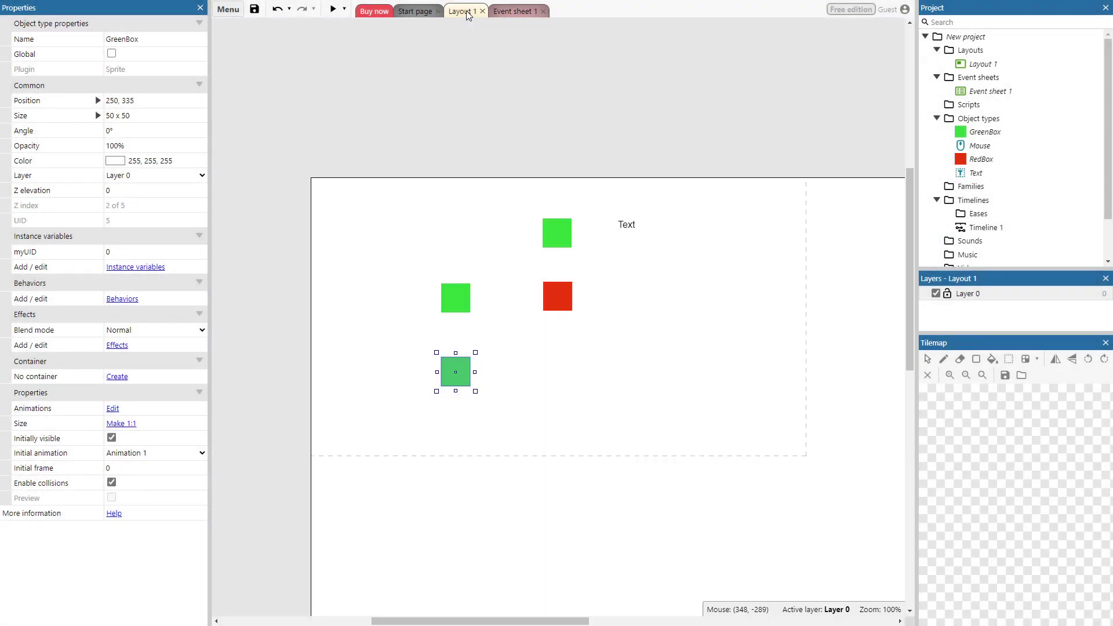
Step: Widen the Text object and shift it slightly left
click(712, 247)
drag(775, 328, 806, 328)
drag(738, 323, 718, 321)
drag(786, 321, 799, 321)
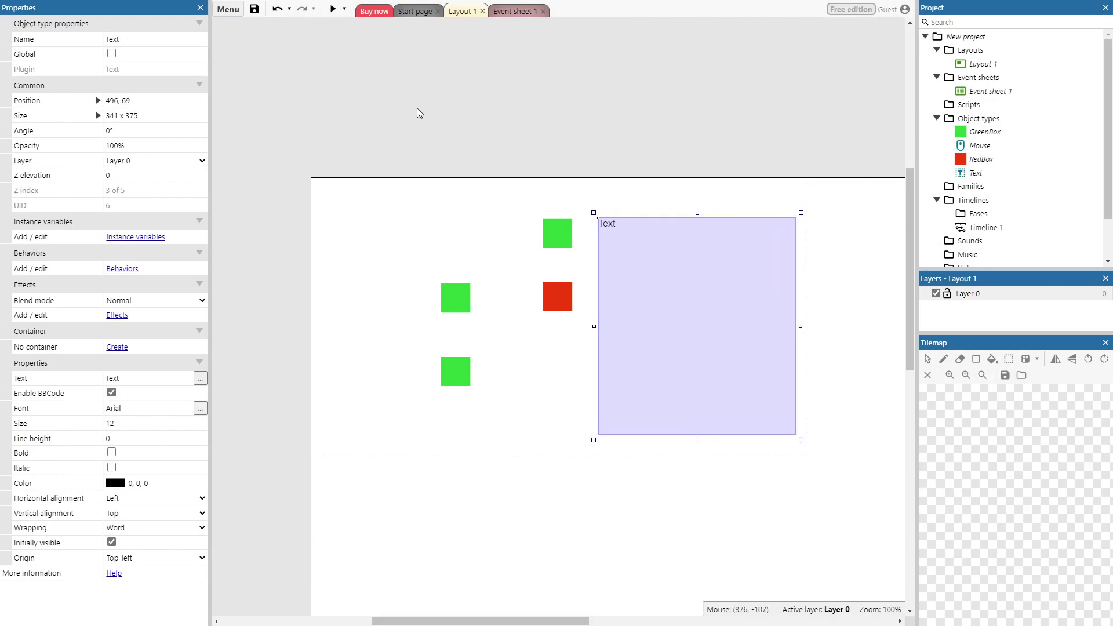
click(416, 109)
Step: Preview the layout, clicking the top and bottom green boxes and the red box to check messages
click(334, 10)
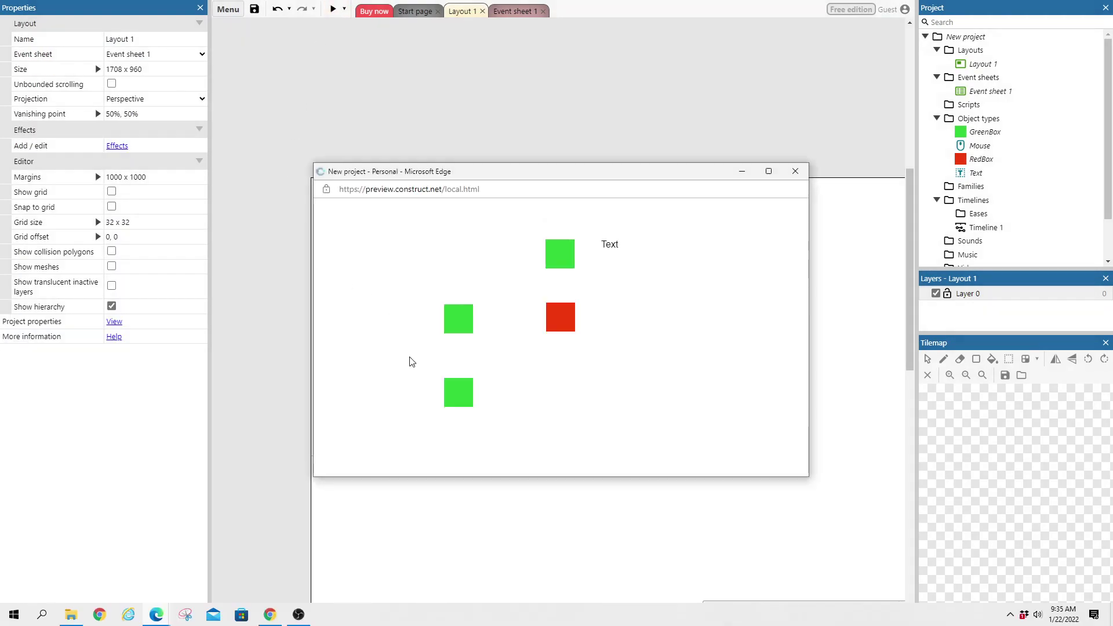
click(458, 322)
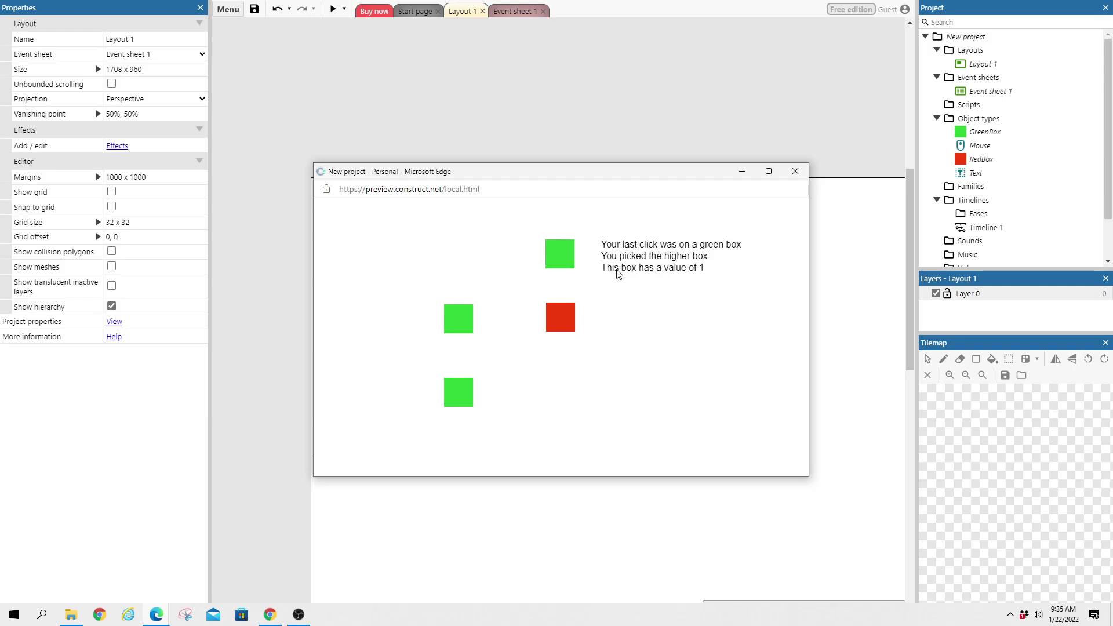
click(468, 398)
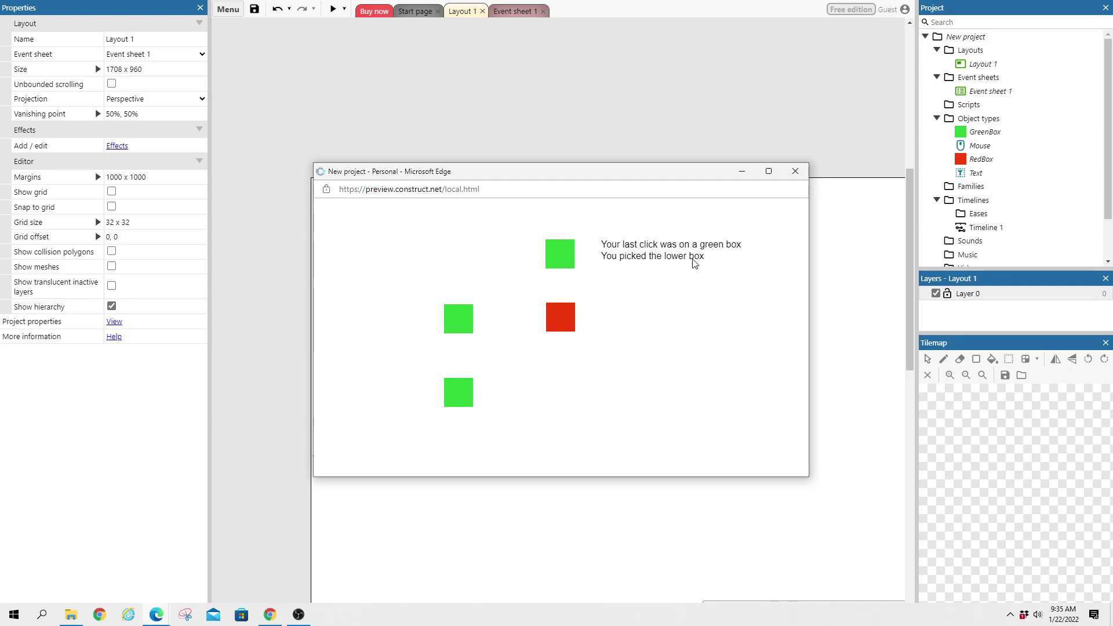
click(569, 262)
click(560, 312)
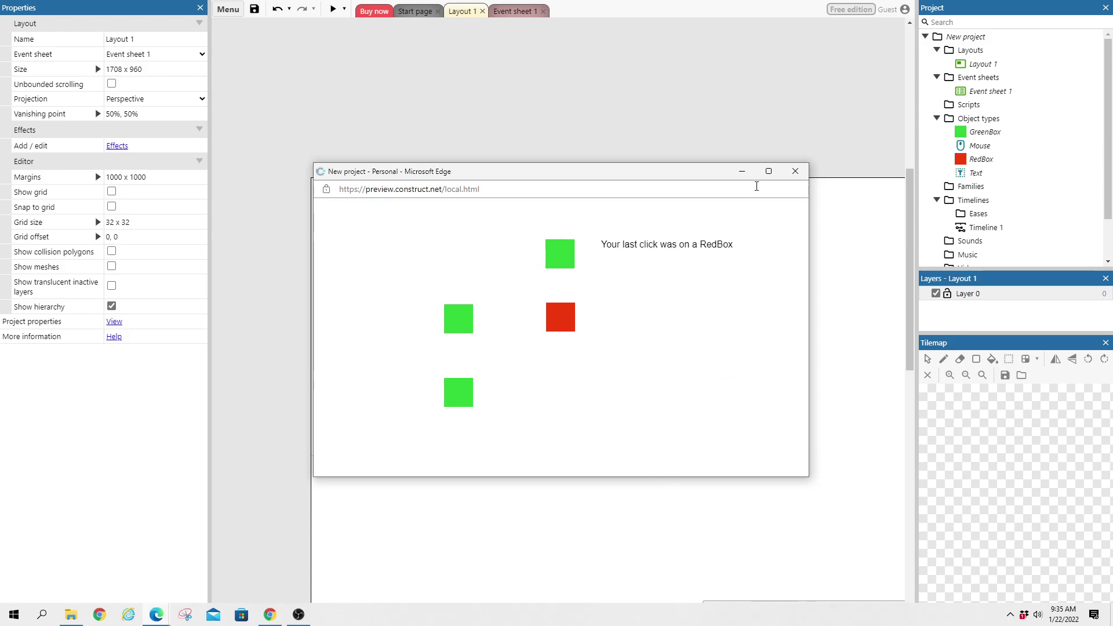
click(796, 174)
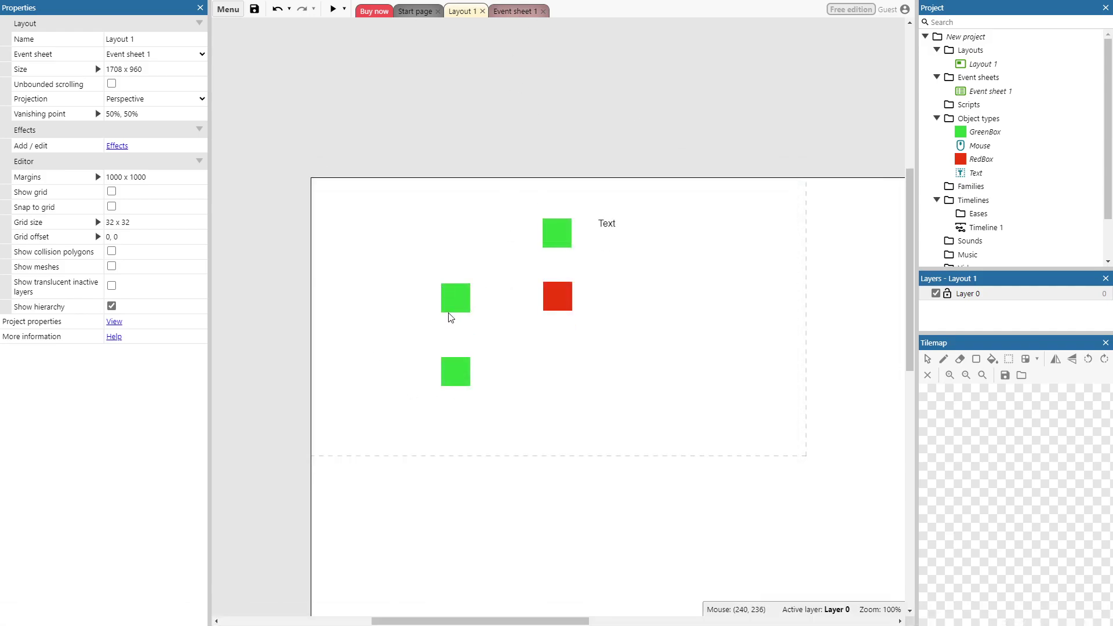
click(461, 374)
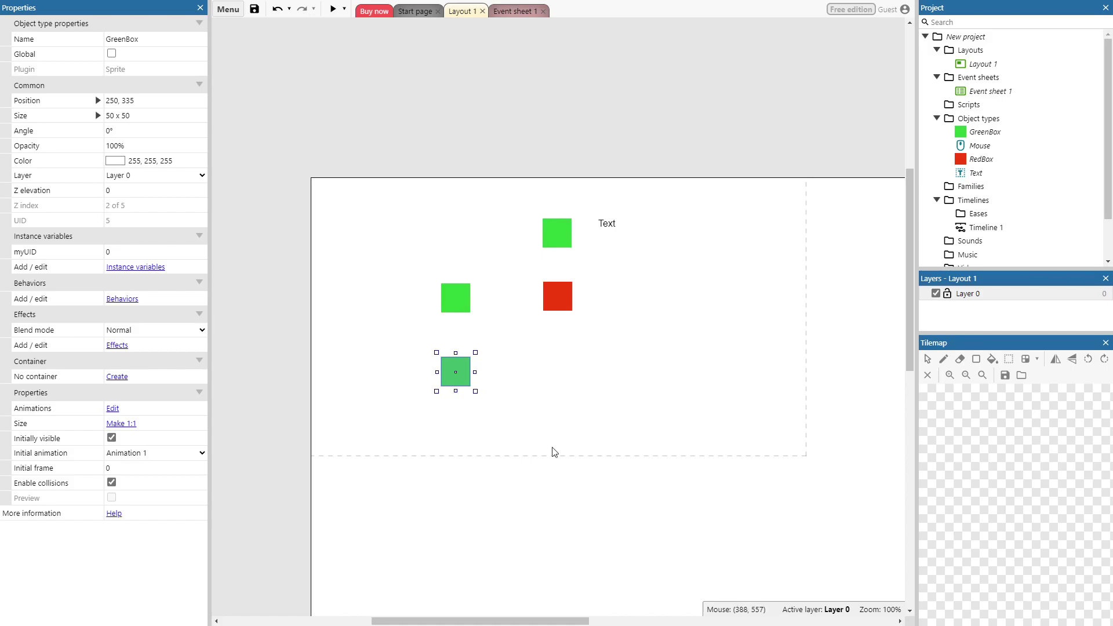
click(513, 12)
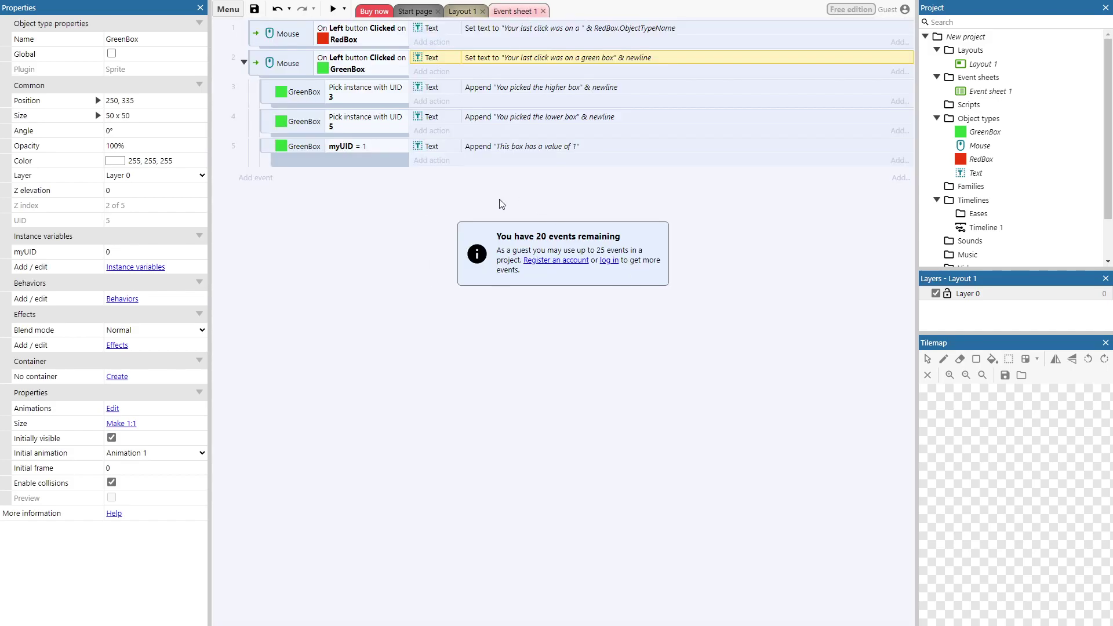
click(462, 11)
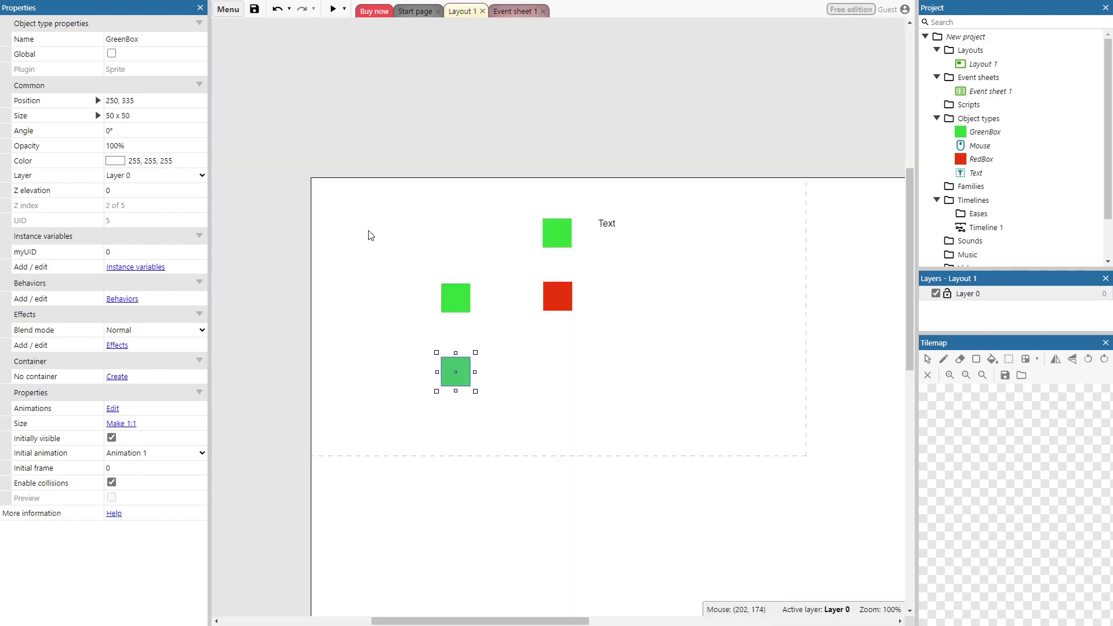